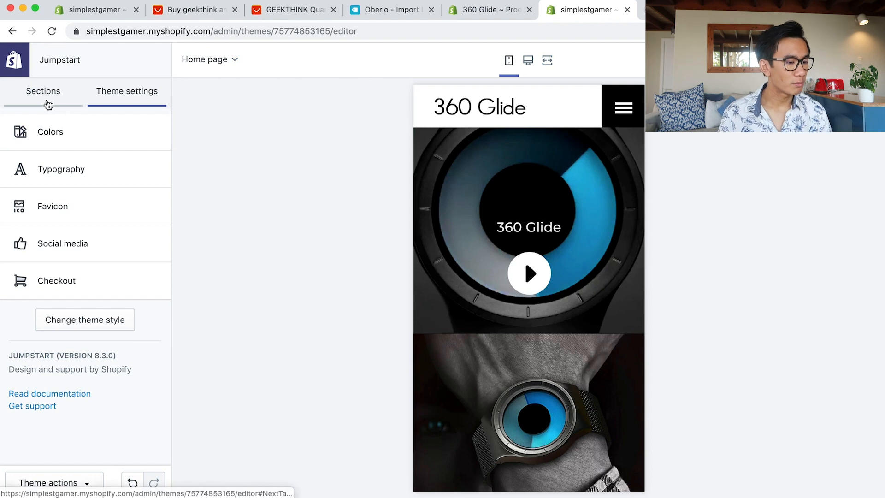
# Switch the sidebar from Theme settings to the Jumpstart home page's sections list.
pyautogui.click(48, 104)
# Open the first Image with text section and try Right and Left image alignments.
pyautogui.click(66, 178)
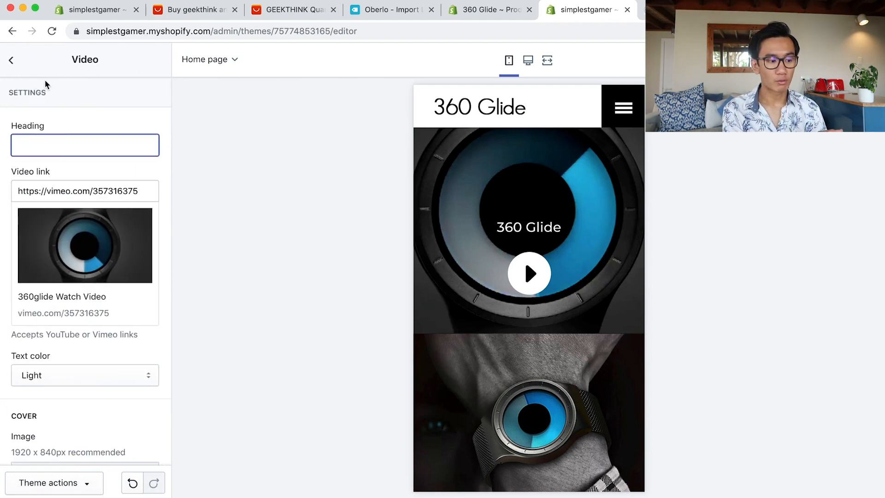
pyautogui.click(11, 60)
pyautogui.scroll(-1, 69, 237)
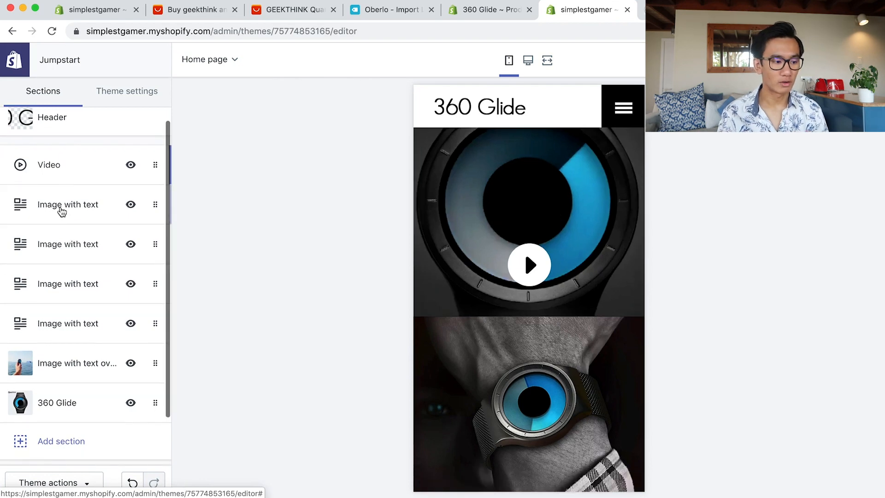
pyautogui.click(59, 211)
pyautogui.click(67, 193)
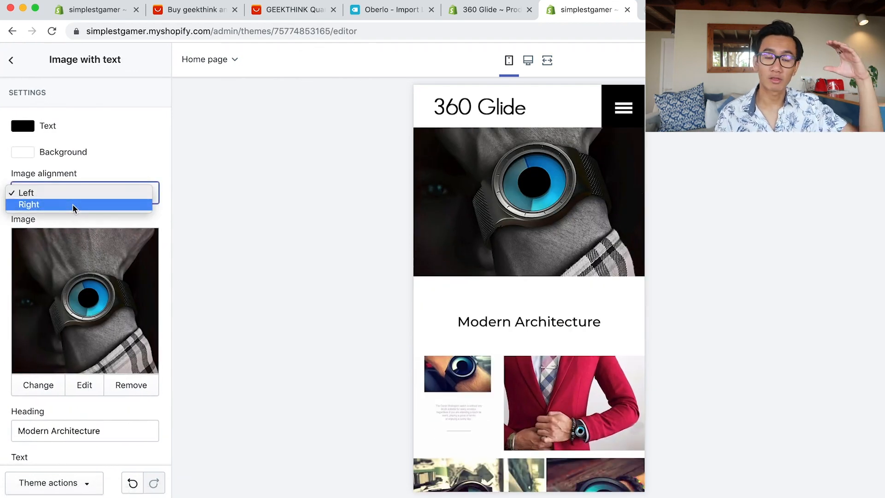
pyautogui.click(74, 205)
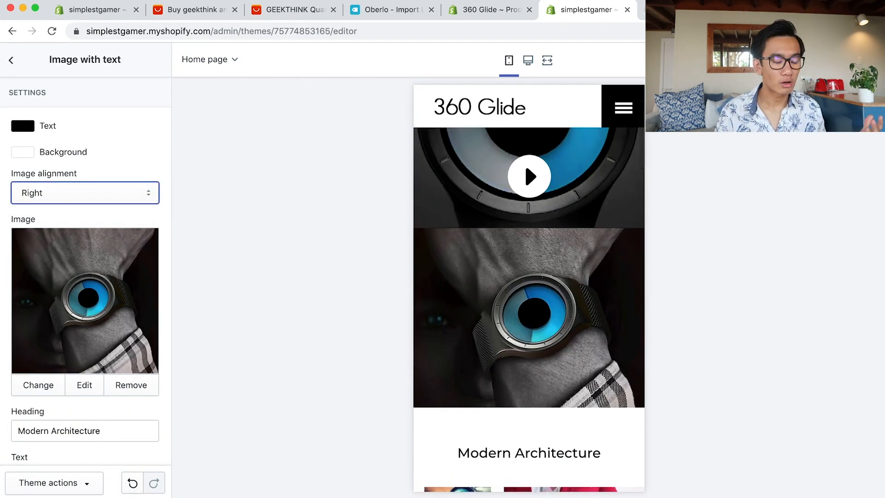
pyautogui.click(114, 196)
pyautogui.click(80, 193)
pyautogui.click(79, 192)
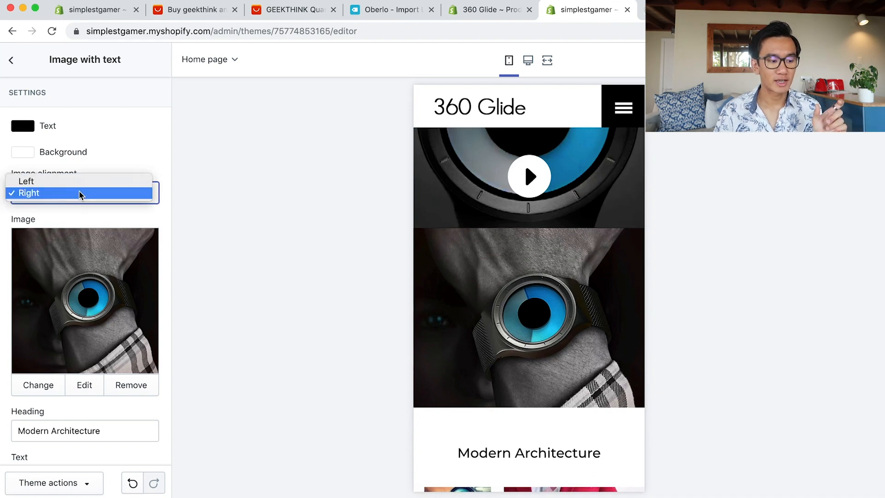
pyautogui.click(73, 181)
# Settle the watch image alignment on Right and go back to the sections list.
pyautogui.scroll(-4, 134, 290)
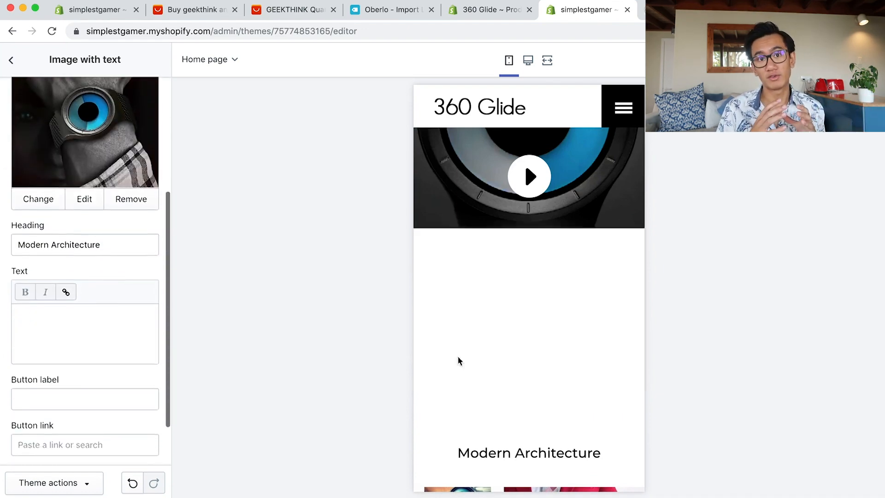
pyautogui.scroll(-8, 480, 358)
pyautogui.scroll(-3, 490, 342)
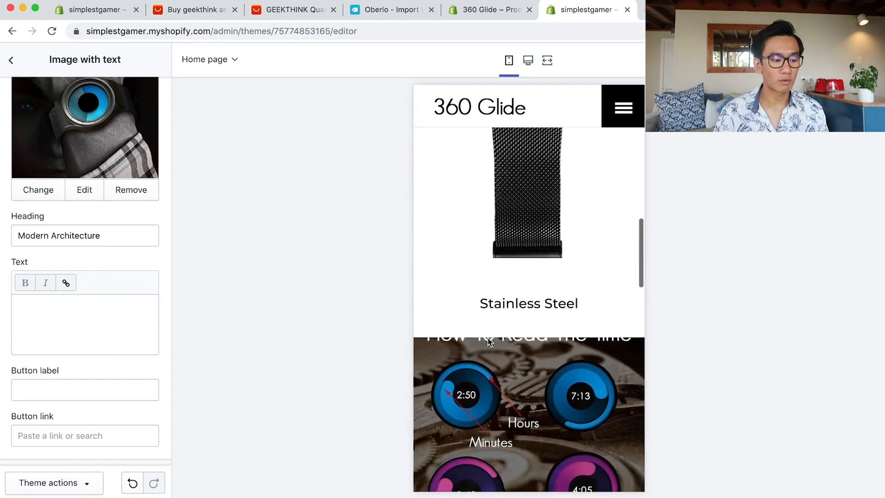
pyautogui.scroll(10, 490, 342)
pyautogui.scroll(-2, 491, 342)
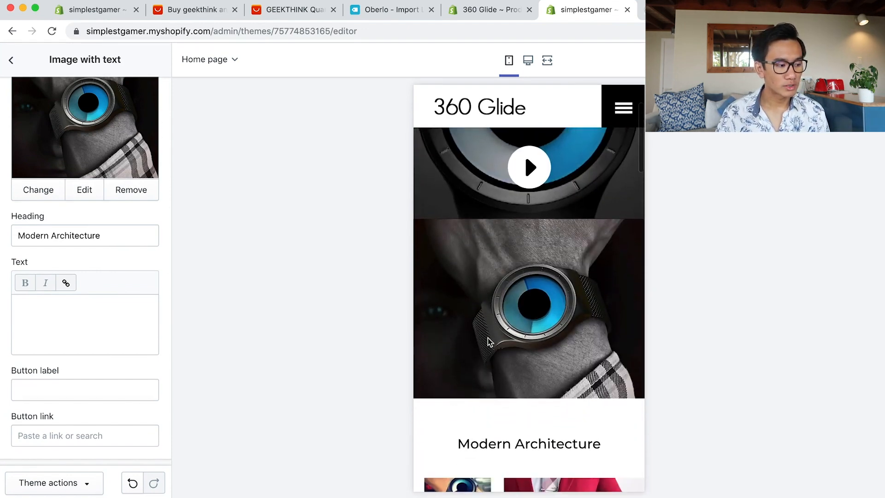
pyautogui.scroll(5, 53, 233)
pyautogui.click(64, 203)
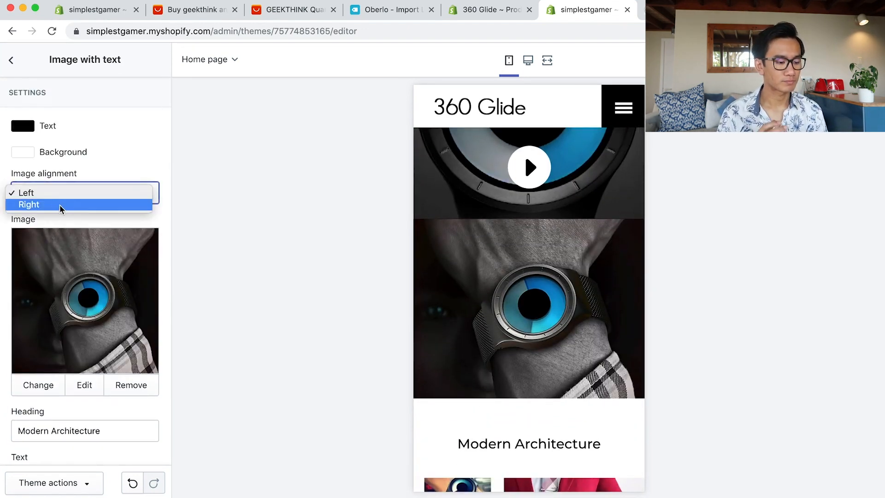
pyautogui.click(60, 205)
pyautogui.scroll(-6, 422, 390)
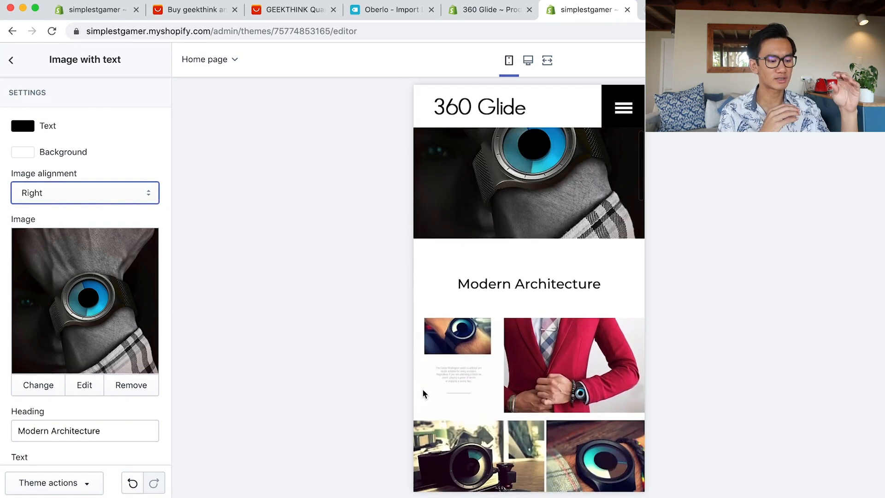
pyautogui.scroll(-10, 424, 388)
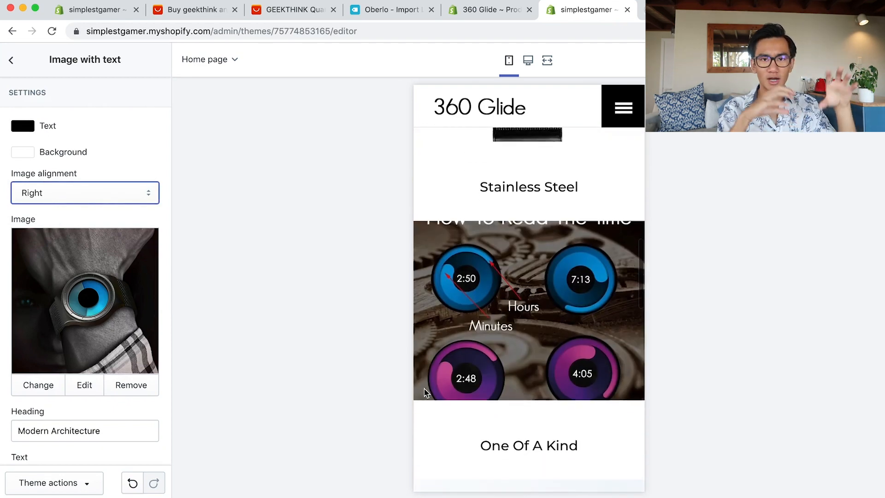
pyautogui.scroll(-5, 424, 389)
pyautogui.scroll(2, 425, 391)
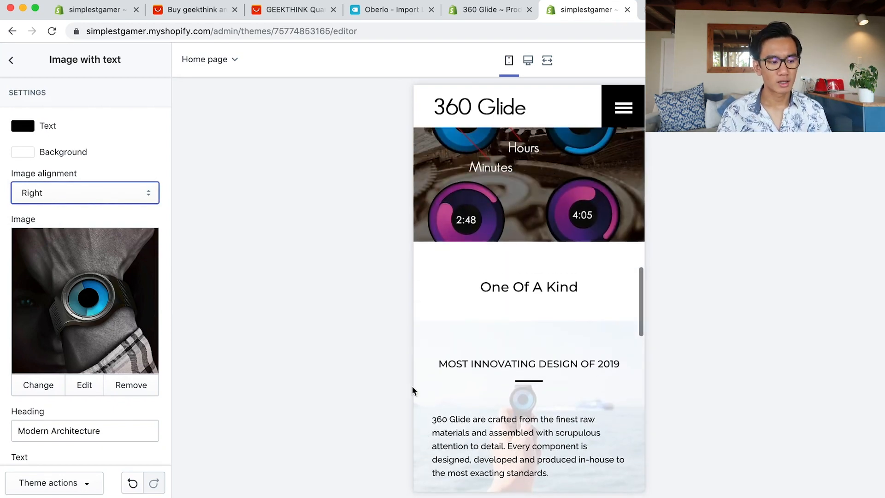
pyautogui.scroll(5, 443, 385)
pyautogui.scroll(15, 461, 382)
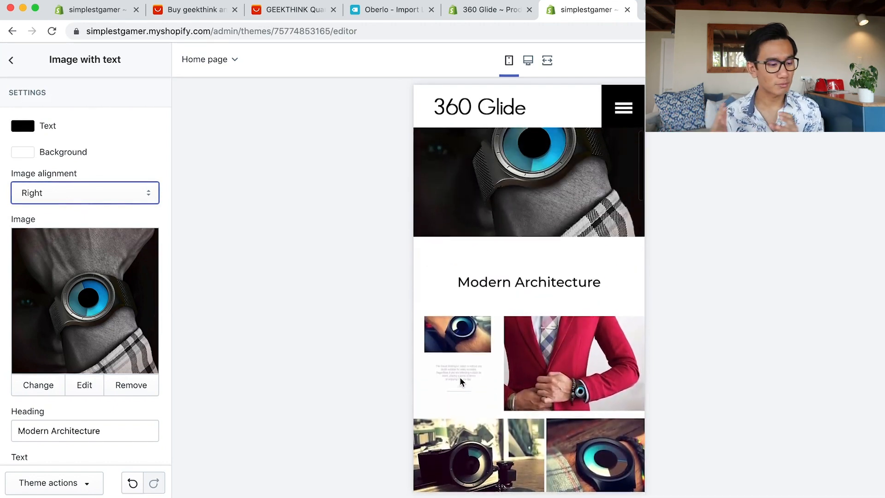
pyautogui.scroll(1, 462, 382)
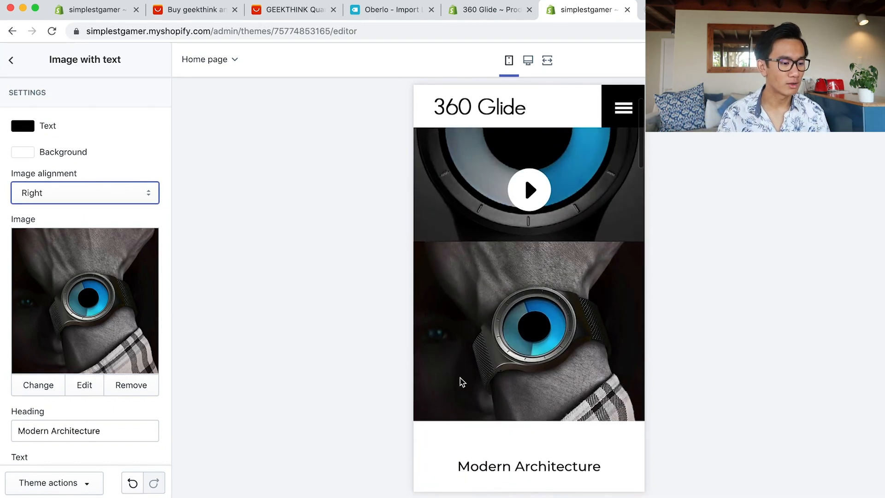
pyautogui.click(60, 196)
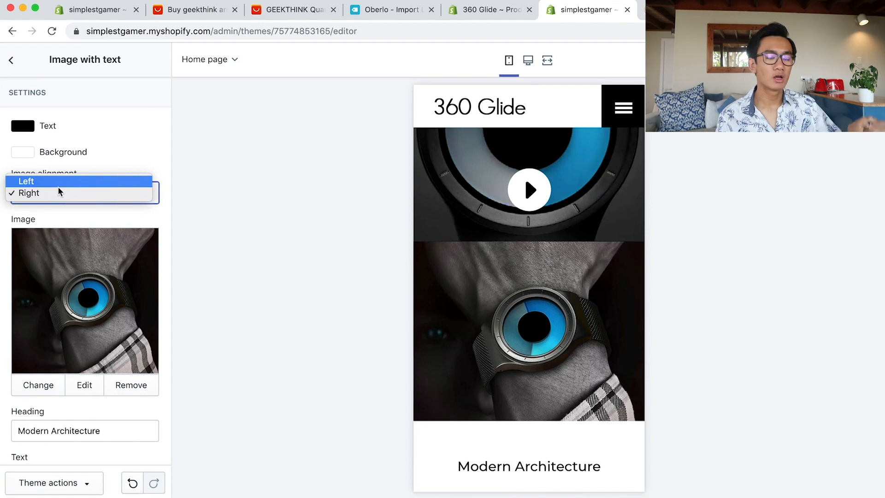
pyautogui.click(11, 65)
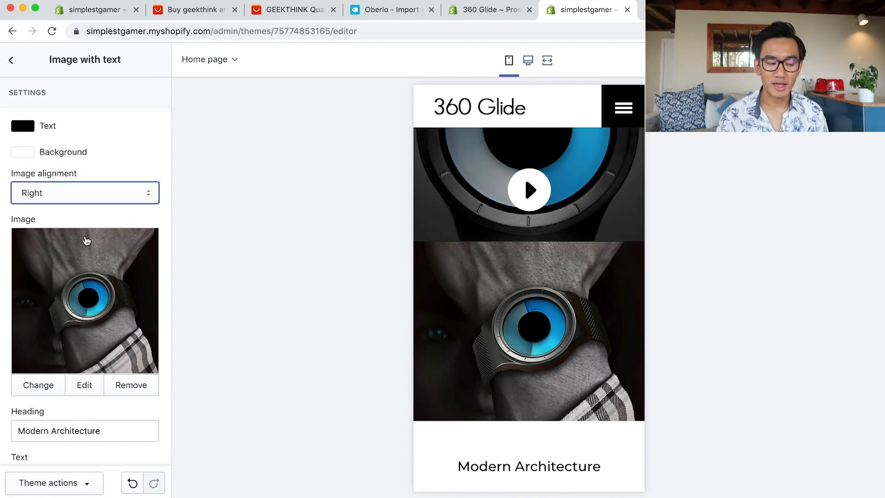
pyautogui.click(11, 60)
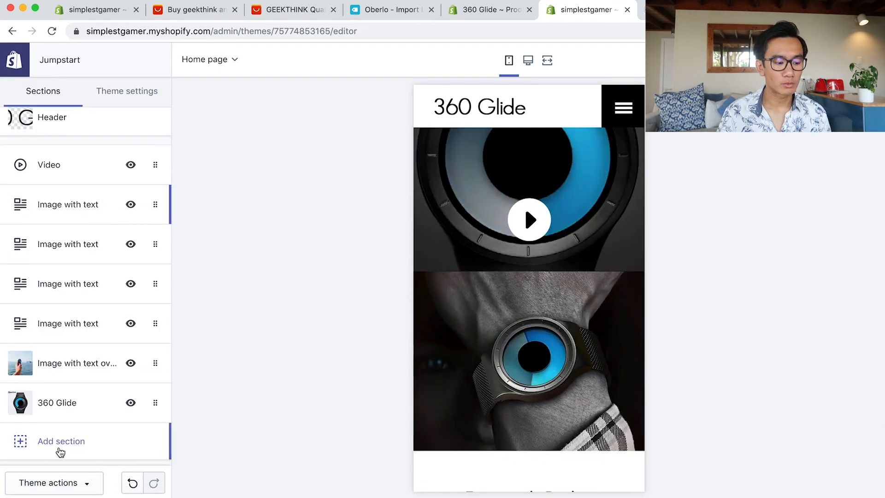
# Add a Rich text section, delete its default paragraph text, and set its size to Small.
pyautogui.click(64, 439)
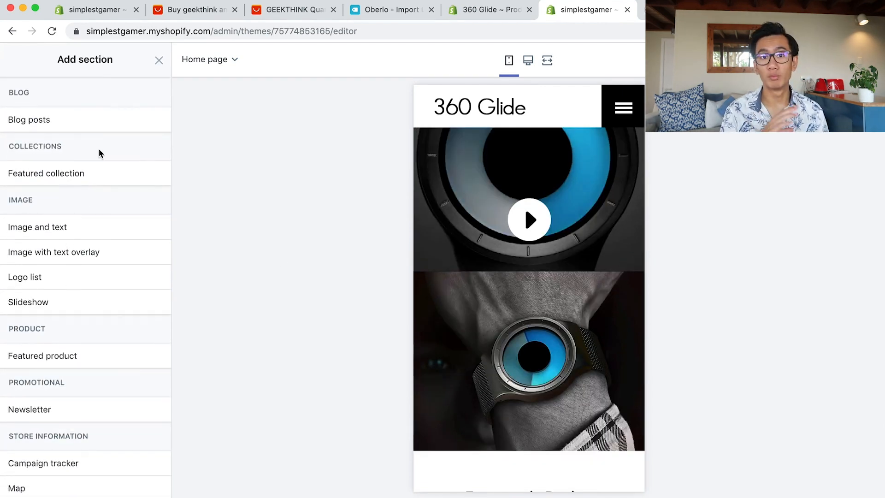
pyautogui.scroll(-4, 98, 237)
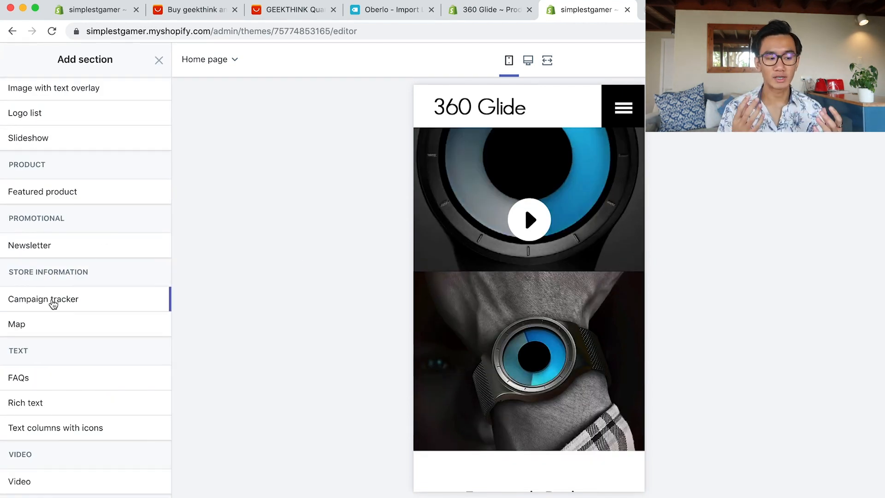
pyautogui.moveTo(43, 410)
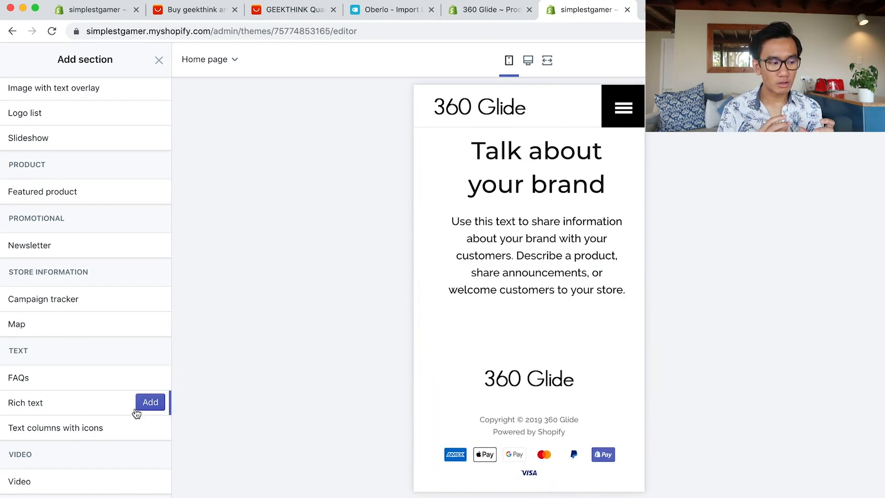
pyautogui.click(150, 403)
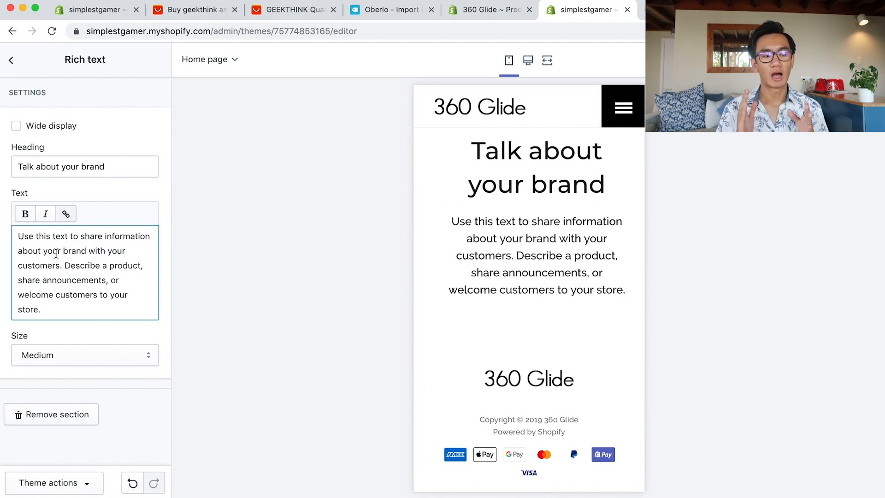
pyautogui.press('super+a')
pyautogui.press('BackSpace')
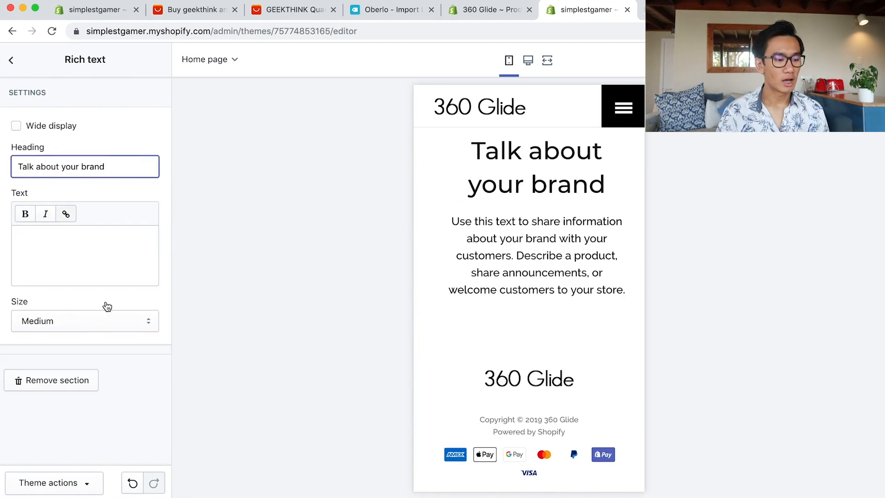
pyautogui.click(95, 322)
pyautogui.click(90, 312)
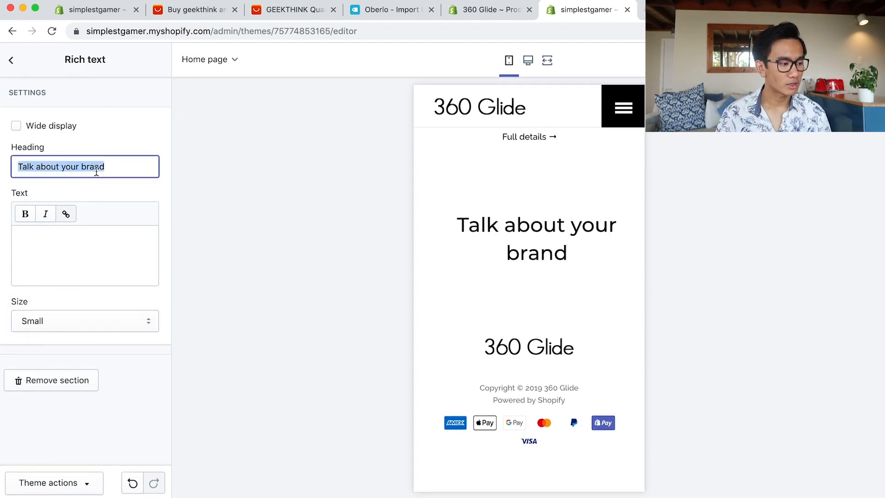
# Head it 'Modern Architecture', keep size Small, and drag it below the Video section.
pyautogui.click(64, 130)
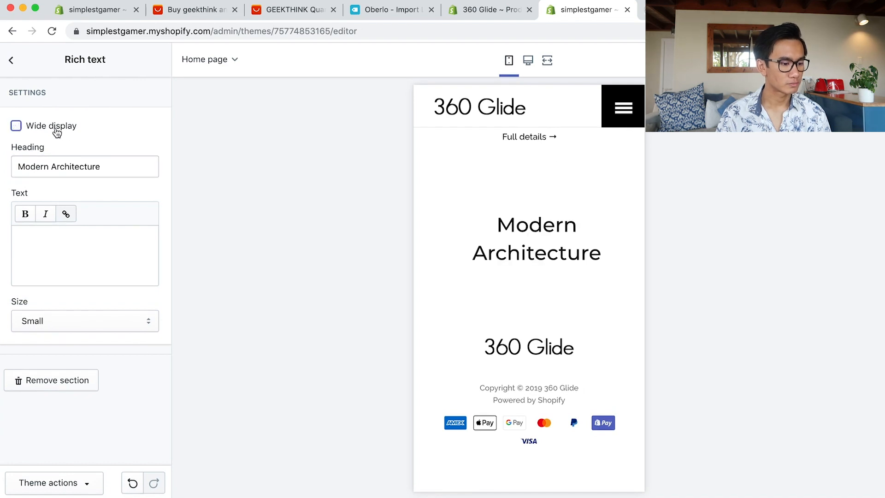
pyautogui.click(72, 329)
pyautogui.click(76, 331)
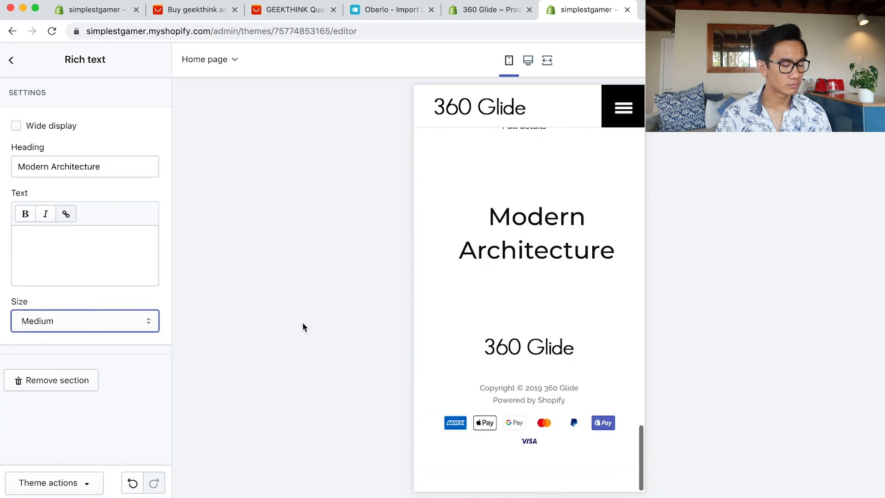
pyautogui.click(84, 321)
pyautogui.click(75, 308)
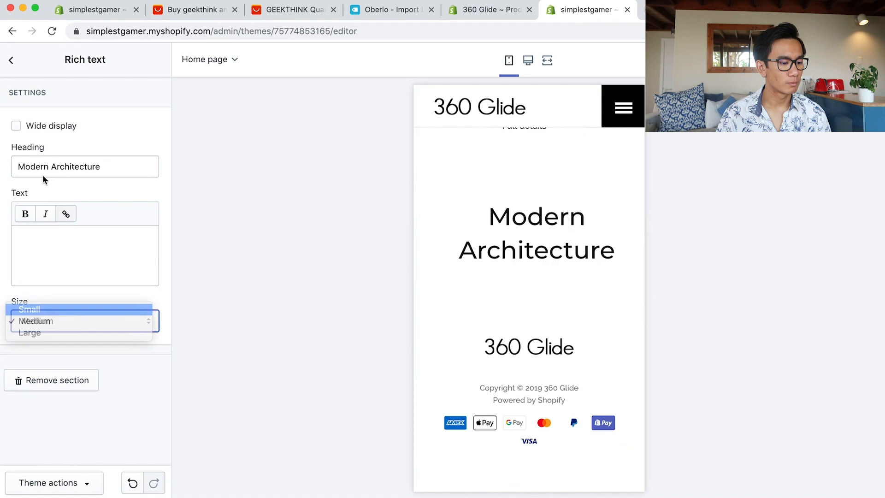
pyautogui.click(12, 60)
pyautogui.moveTo(60, 441); pyautogui.dragTo(69, 203)
pyautogui.scroll(-3, 580, 393)
pyautogui.scroll(2, 577, 370)
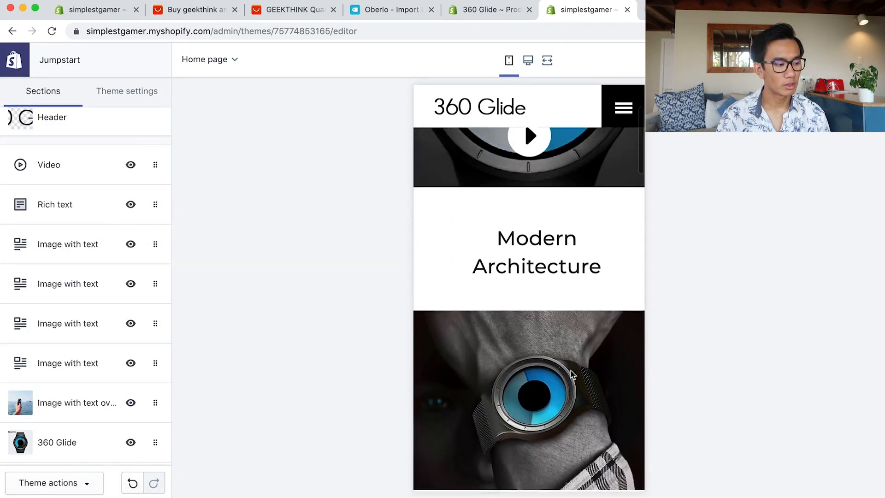
# Switch the preview to mobile layout and check the Ergonomic Design image section's settings.
pyautogui.scroll(-3, 576, 370)
pyautogui.scroll(2, 576, 370)
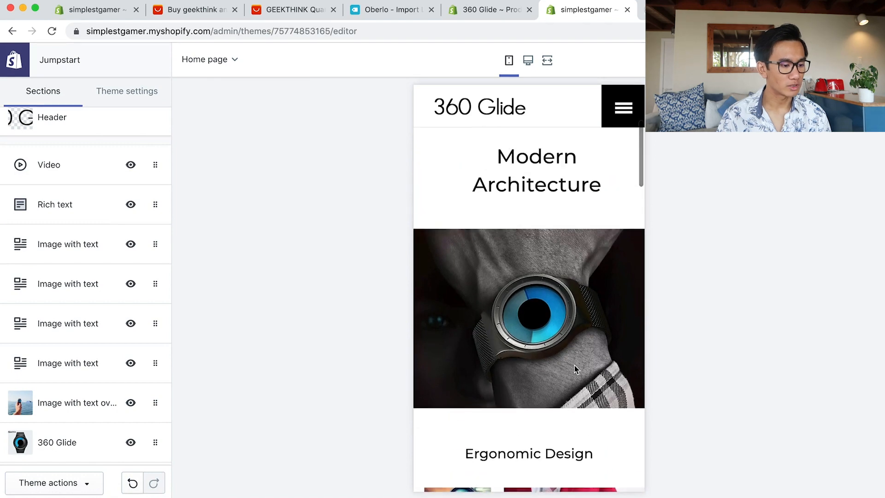
pyautogui.click(529, 63)
pyautogui.scroll(-5, 552, 174)
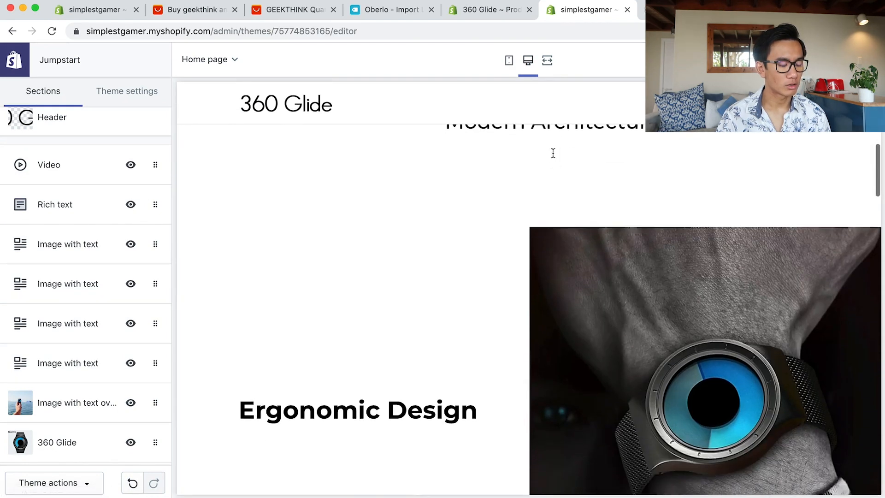
pyautogui.scroll(2, 355, 127)
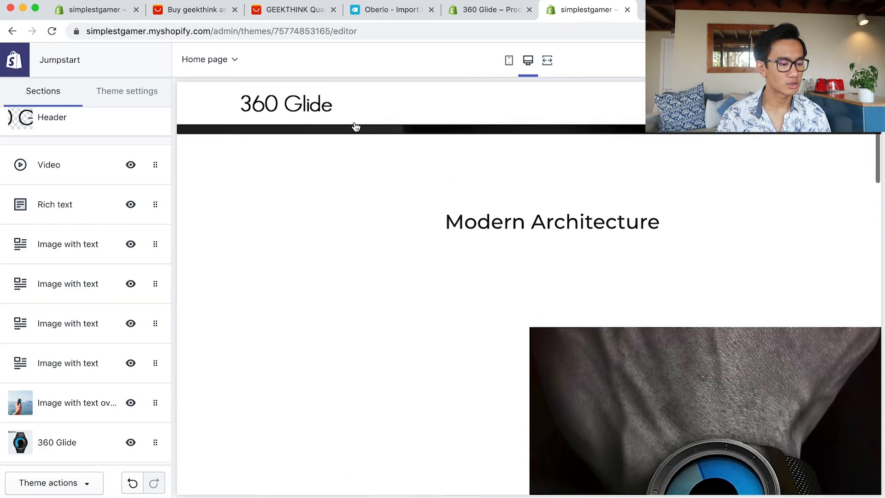
pyautogui.click(509, 63)
pyautogui.scroll(3, 536, 276)
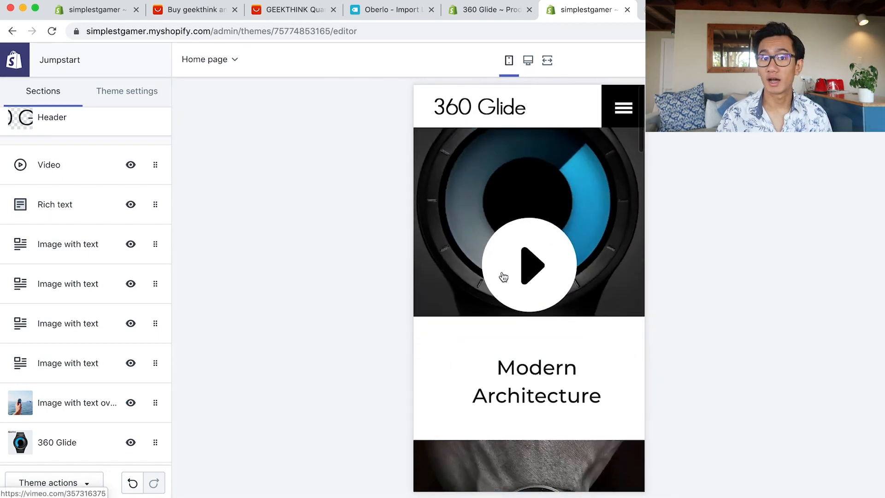
pyautogui.scroll(-3, 504, 277)
pyautogui.scroll(1, 504, 273)
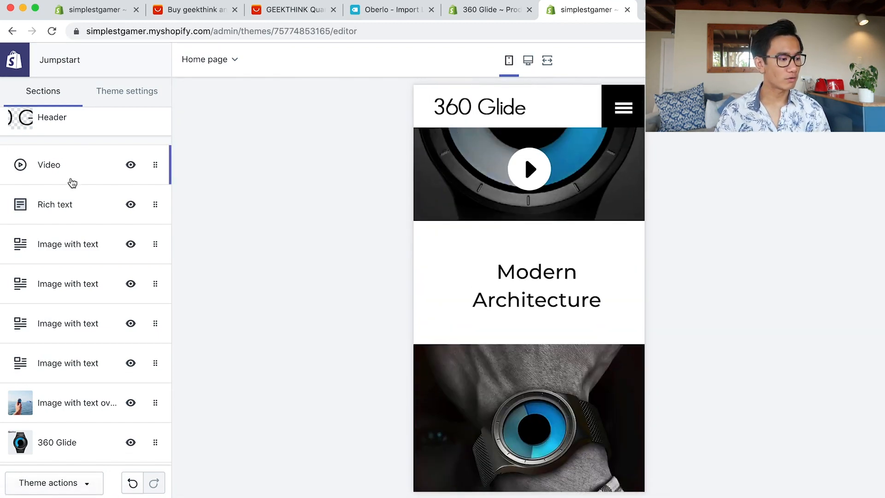
pyautogui.scroll(-1, 87, 258)
pyautogui.click(91, 268)
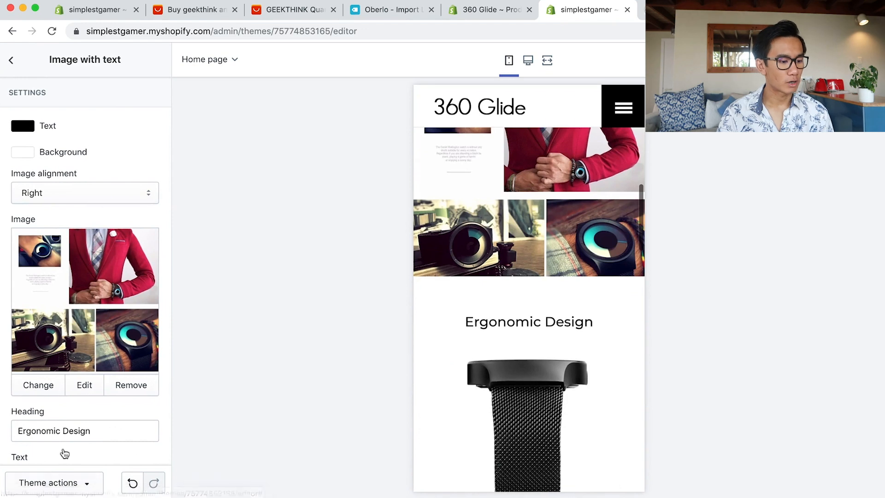
pyautogui.scroll(4, 481, 331)
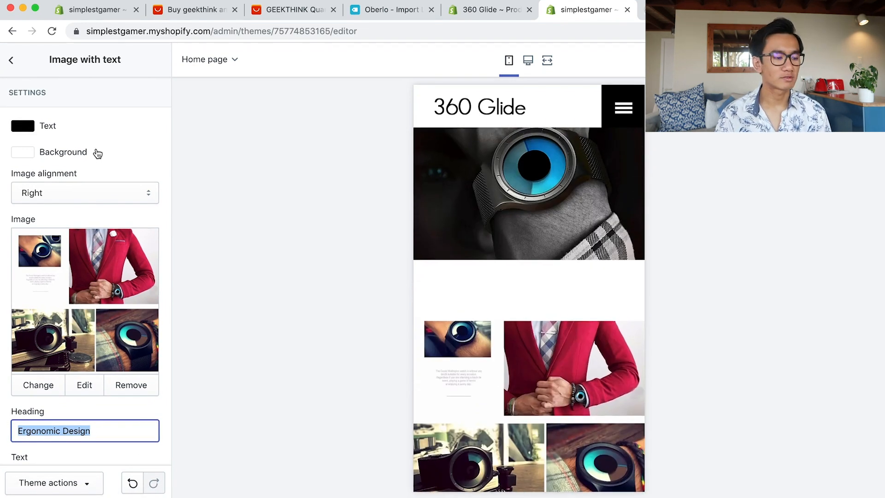
pyautogui.click(11, 60)
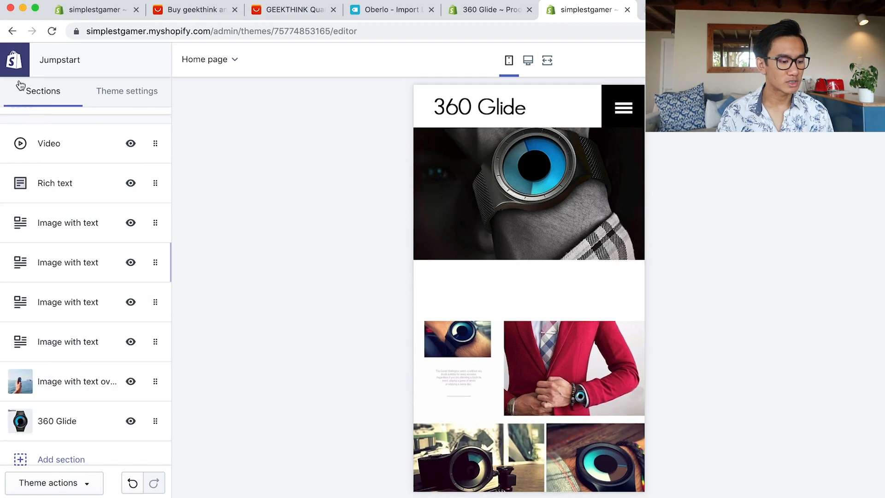
# Add a Small Rich text section headed 'Ergonomic Design' with no body text above that image section.
pyautogui.click(58, 461)
pyautogui.scroll(-1, 79, 383)
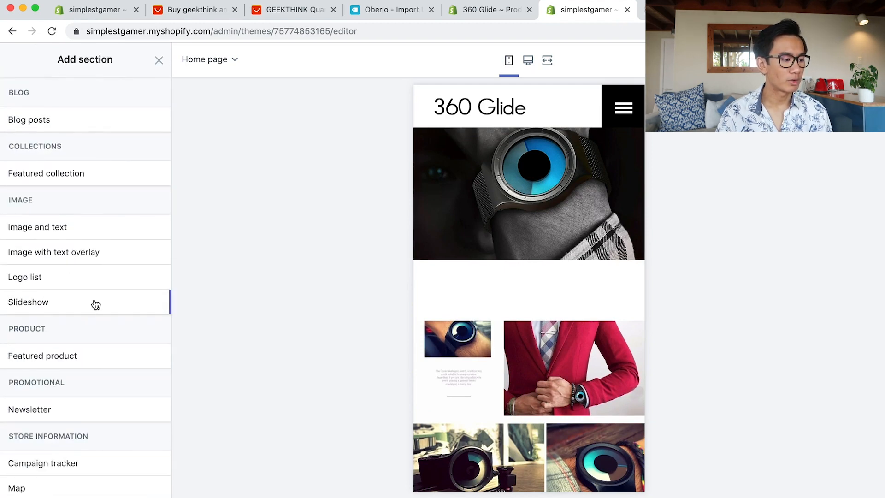
pyautogui.scroll(-4, 83, 443)
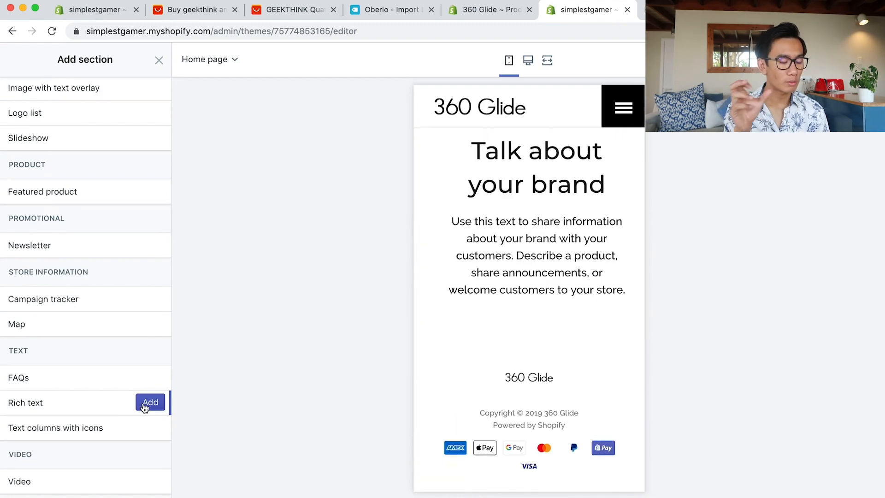
pyautogui.click(150, 403)
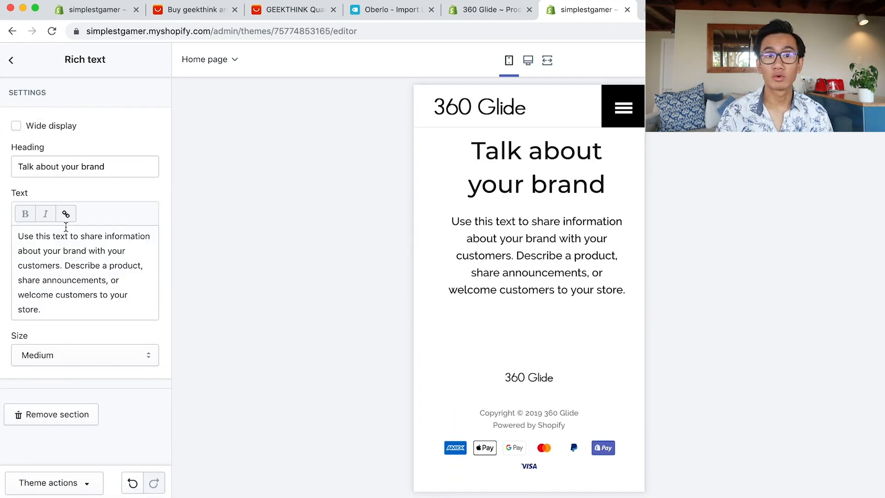
pyautogui.write('Ergonomic Design')
pyautogui.tripleClick(95, 269)
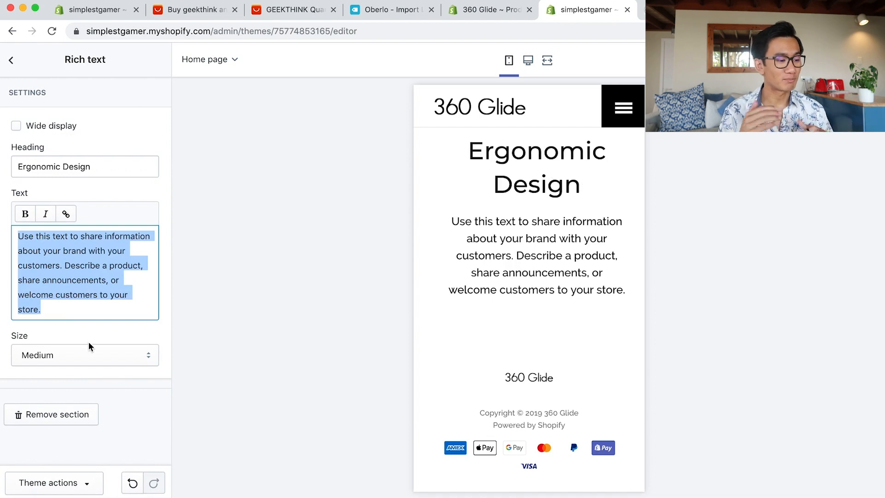
pyautogui.press('BackSpace')
pyautogui.click(60, 321)
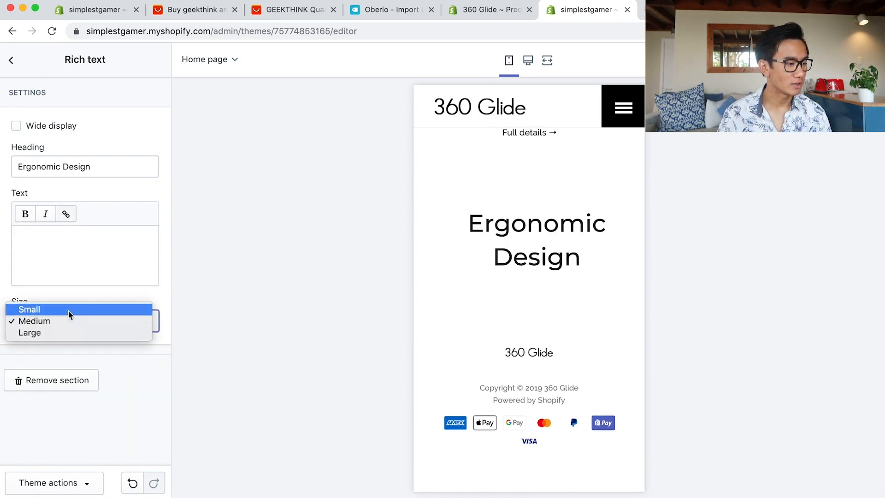
pyautogui.click(68, 310)
pyautogui.moveTo(66, 404); pyautogui.dragTo(85, 223)
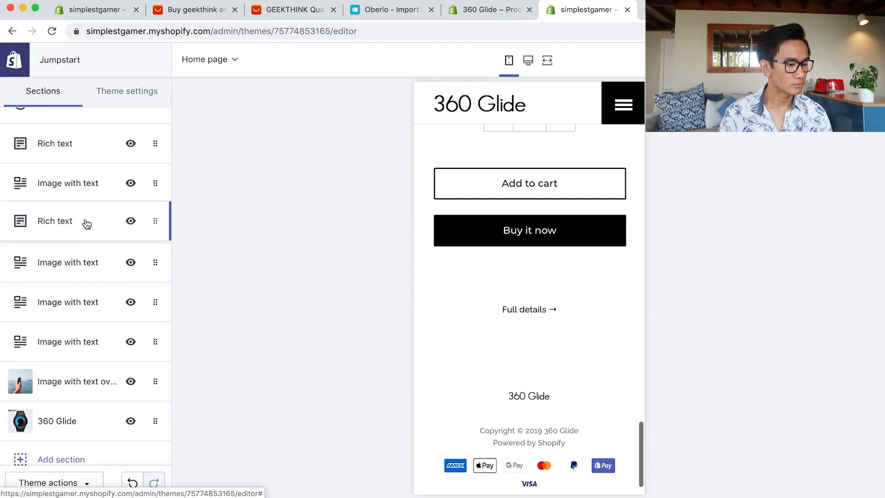
# Open the Ergonomic Design and Stainless Steel image sections' settings.
pyautogui.click(74, 275)
pyautogui.click(11, 60)
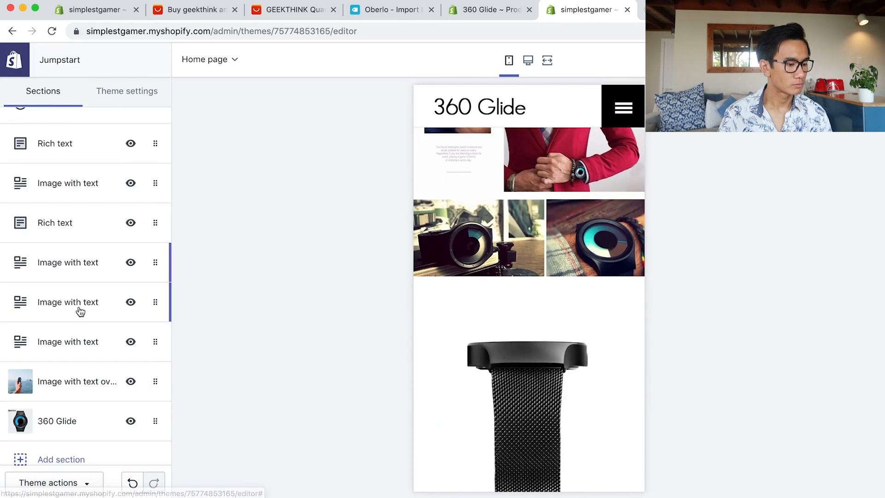
pyautogui.click(77, 304)
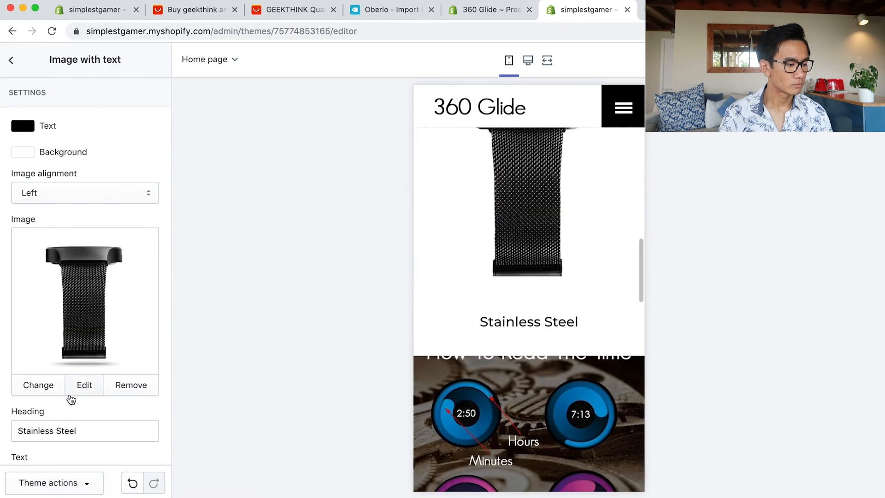
pyautogui.click(13, 60)
# Add another Rich text section for the Stainless Steel heading.
pyautogui.click(65, 456)
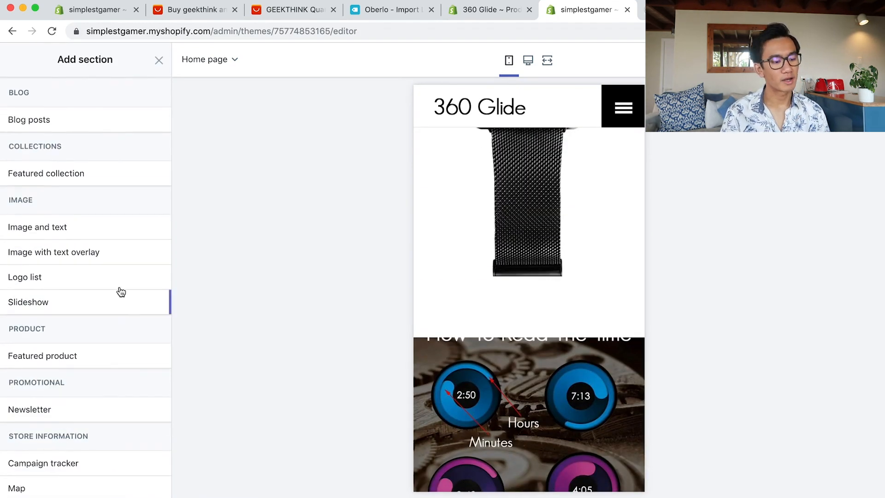
pyautogui.scroll(-3, 124, 465)
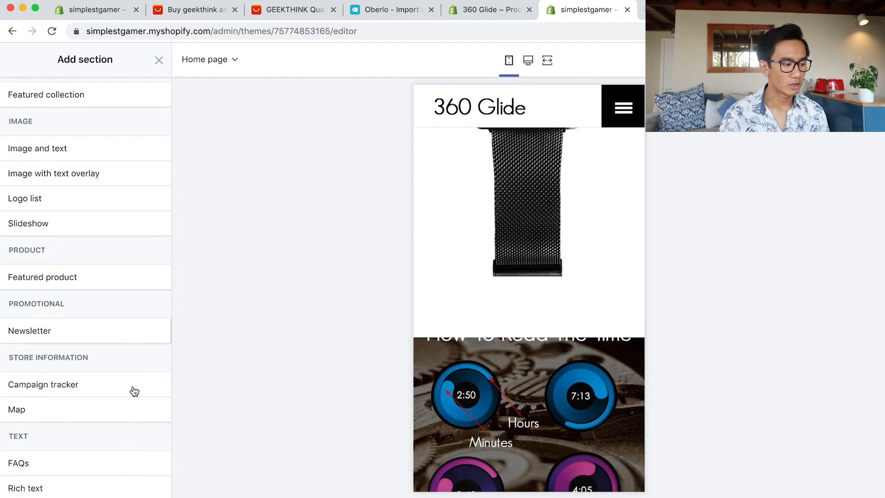
pyautogui.scroll(-3, 121, 430)
pyautogui.click(154, 406)
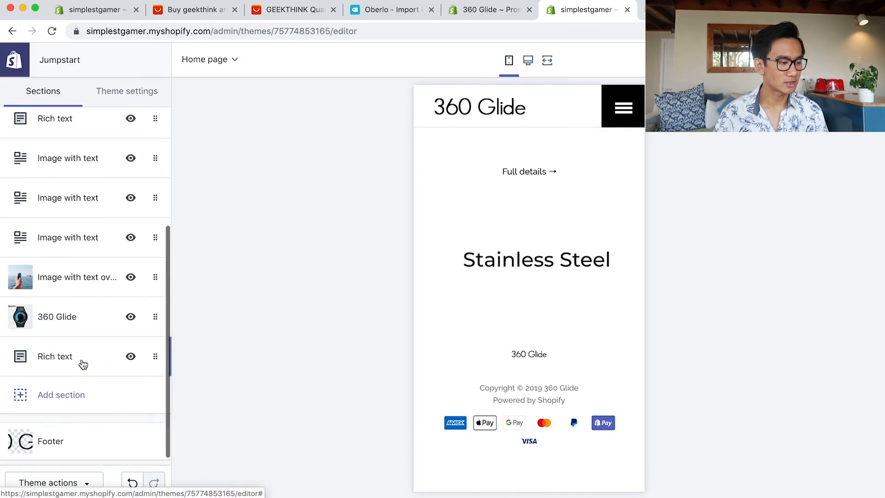
pyautogui.scroll(5, 547, 401)
pyautogui.scroll(-5, 546, 402)
pyautogui.click(62, 394)
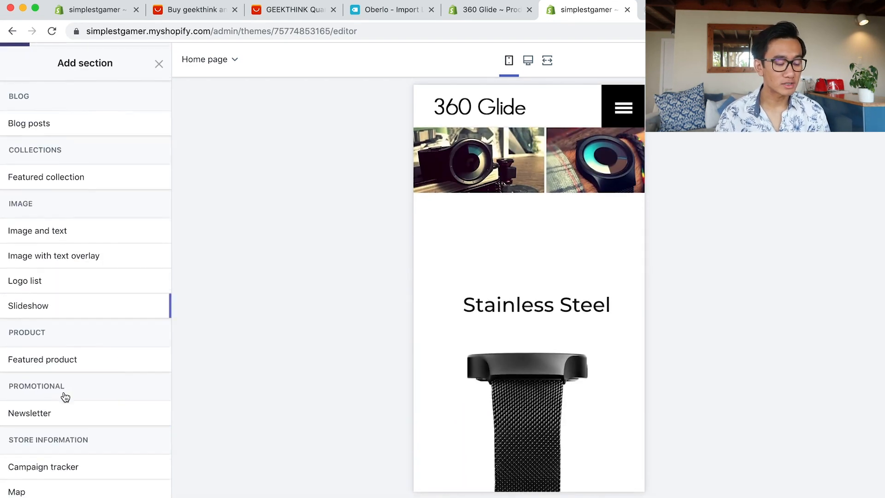
# Add an Image with text overlay section using the wrist-watch photo as background.
pyautogui.click(149, 256)
pyautogui.click(109, 194)
pyautogui.scroll(-5, 85, 295)
pyautogui.click(41, 287)
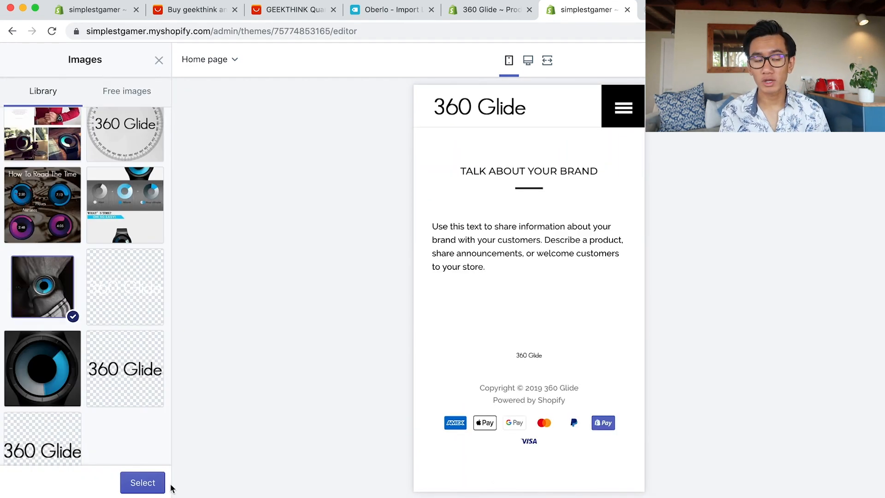
pyautogui.click(143, 482)
# Set the overlay heading to 'Modern Architecture' and clear its body text.
pyautogui.click(58, 395)
pyautogui.scroll(-2, 69, 383)
pyautogui.tripleClick(99, 381)
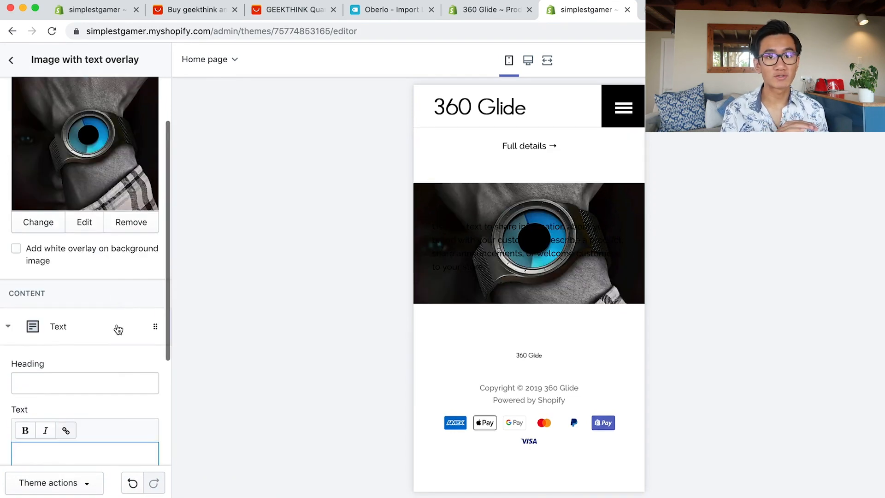
pyautogui.scroll(2, 97, 283)
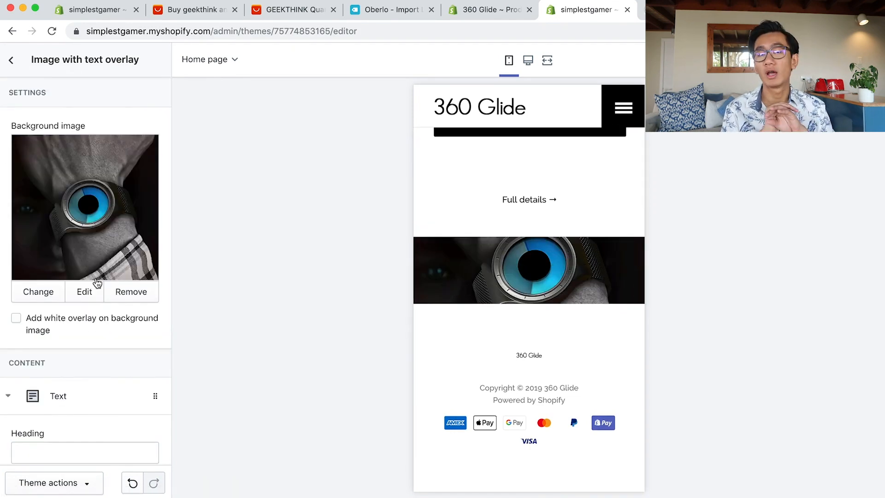
pyautogui.scroll(-5, 78, 345)
pyautogui.click(85, 317)
pyautogui.press('Return')
pyautogui.write('f f f f f f f f f')
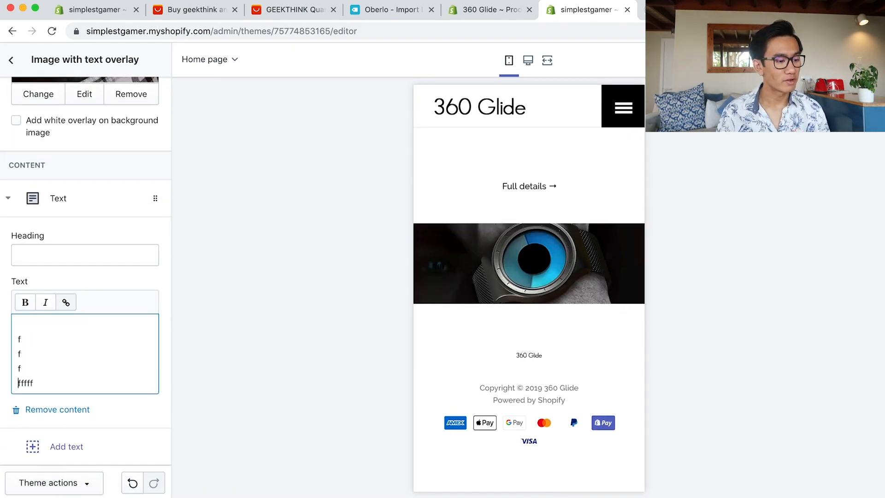
pyautogui.scroll(1, 48, 372)
pyautogui.press('BackSpace')
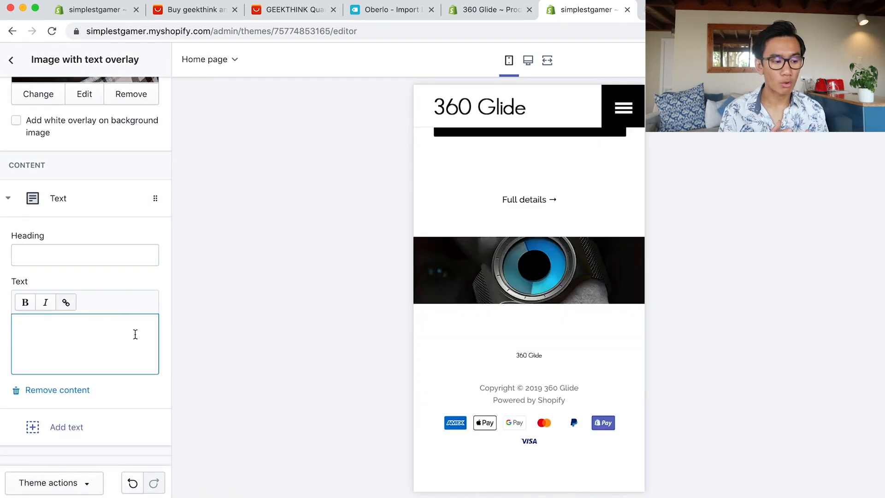
pyautogui.scroll(20, 471, 322)
pyautogui.scroll(-20, 459, 337)
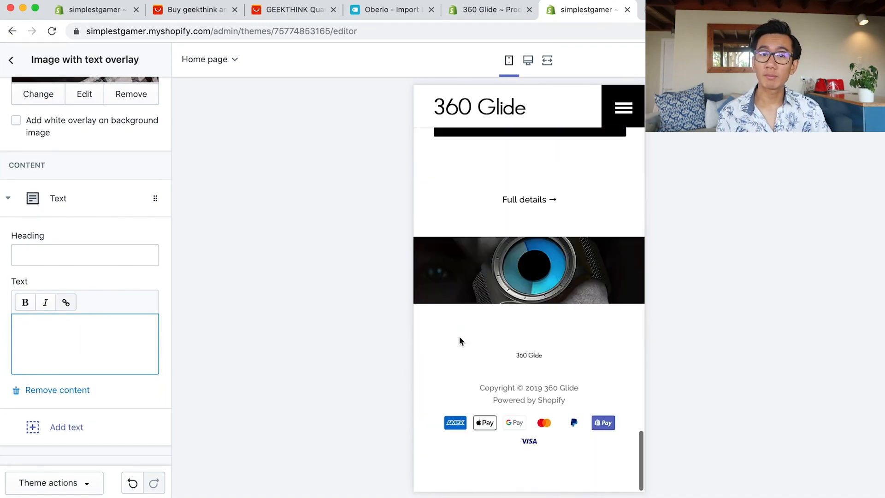
pyautogui.scroll(15, 530, 322)
# Try a white overlay, remove it again, and add a Slideshow section.
pyautogui.moveTo(496, 340); pyautogui.dragTo(601, 363)
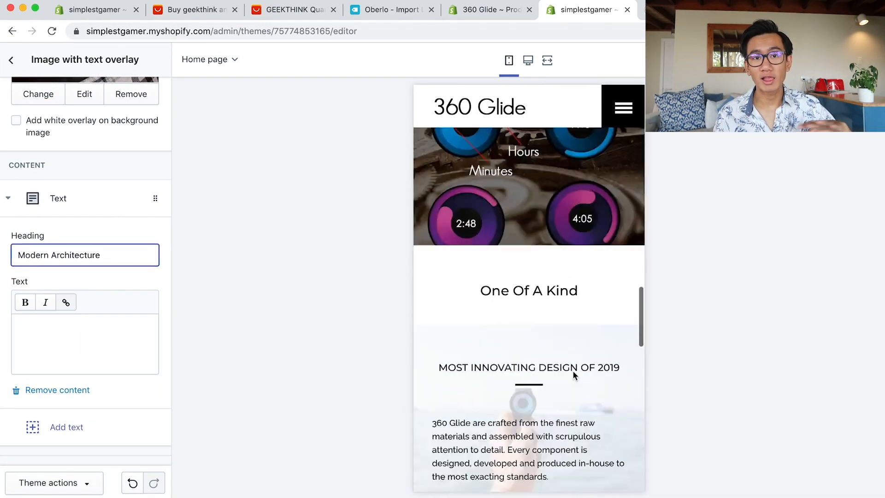
pyautogui.scroll(-15, 573, 375)
pyautogui.scroll(2, 99, 263)
pyautogui.click(95, 192)
pyautogui.click(95, 191)
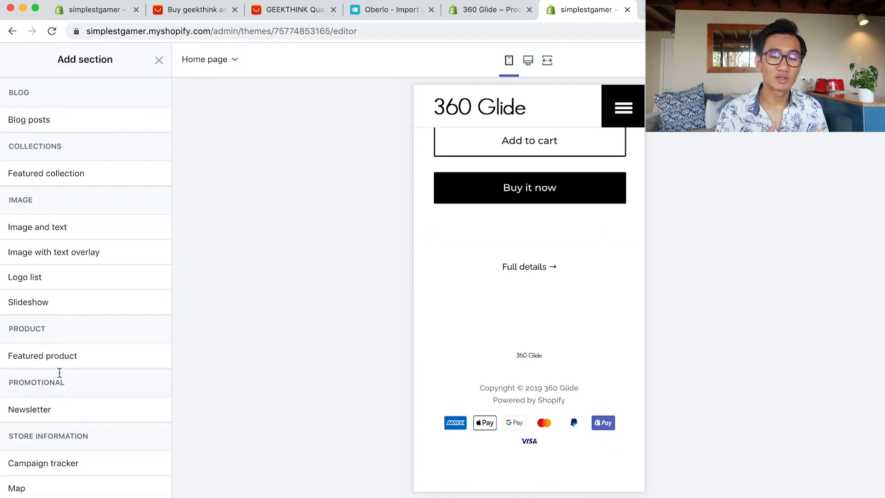
pyautogui.click(93, 307)
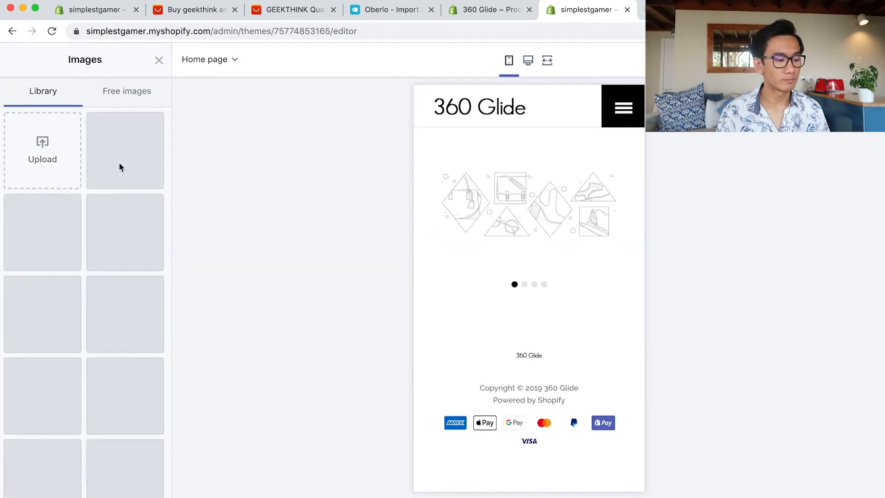
# Use the watch photo for the first slide and remove the empty extra slides.
pyautogui.click(129, 483)
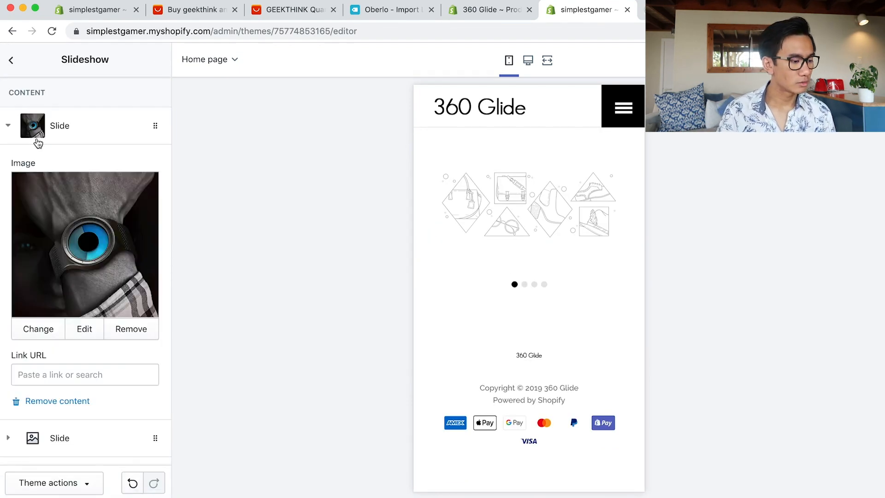
pyautogui.scroll(-5, 94, 317)
pyautogui.click(87, 288)
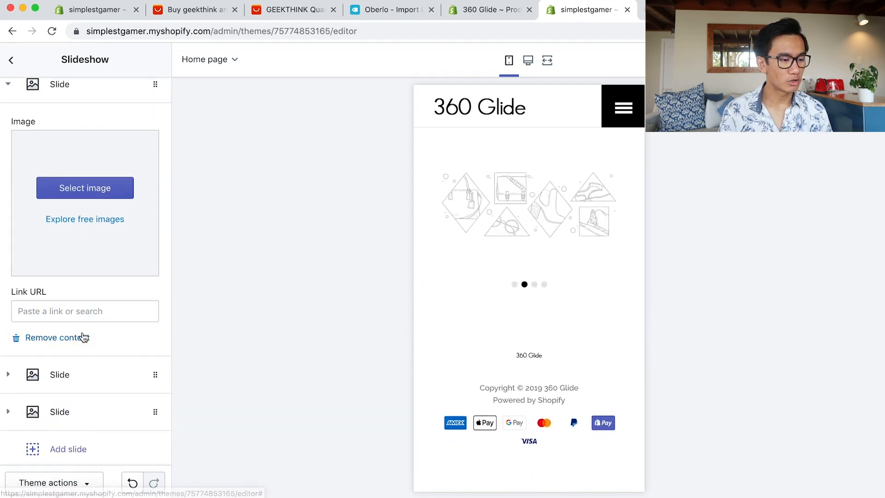
pyautogui.click(58, 339)
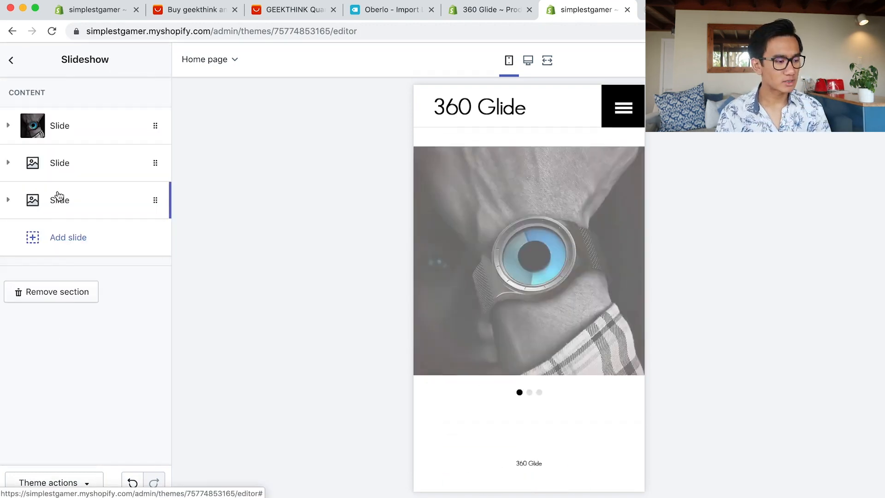
pyautogui.click(59, 200)
pyautogui.scroll(-1, 62, 418)
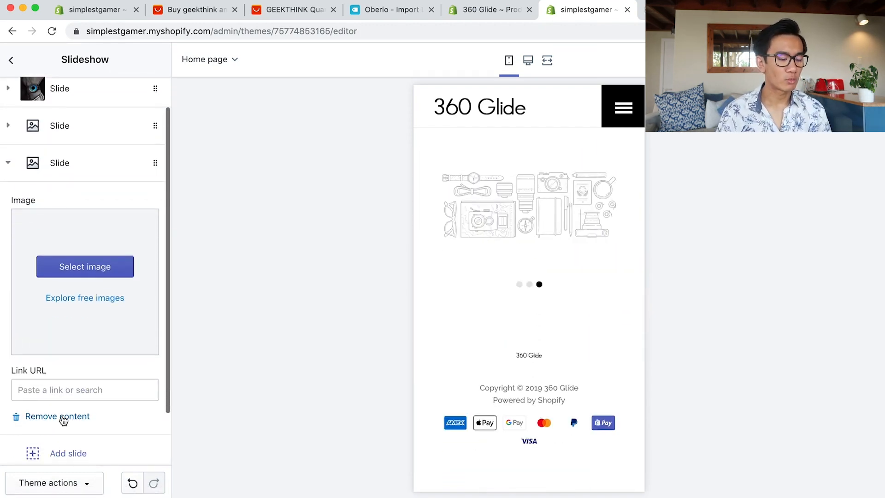
pyautogui.click(62, 417)
pyautogui.click(70, 166)
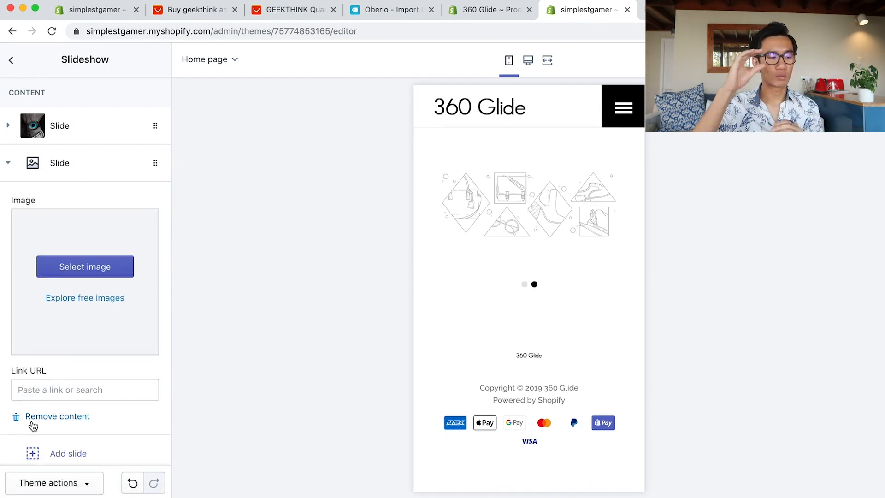
pyautogui.click(18, 417)
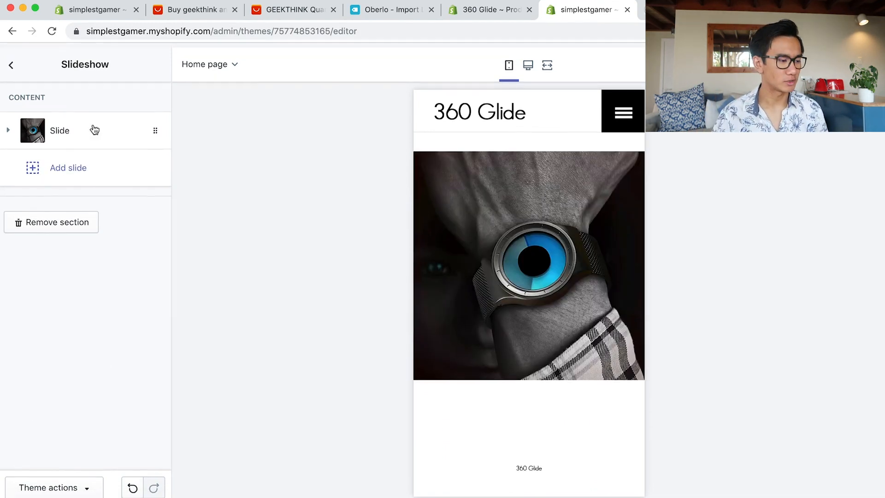
# Drag the Slideshow section up to sit just below the Video section.
pyautogui.click(7, 64)
pyautogui.scroll(2, 122, 359)
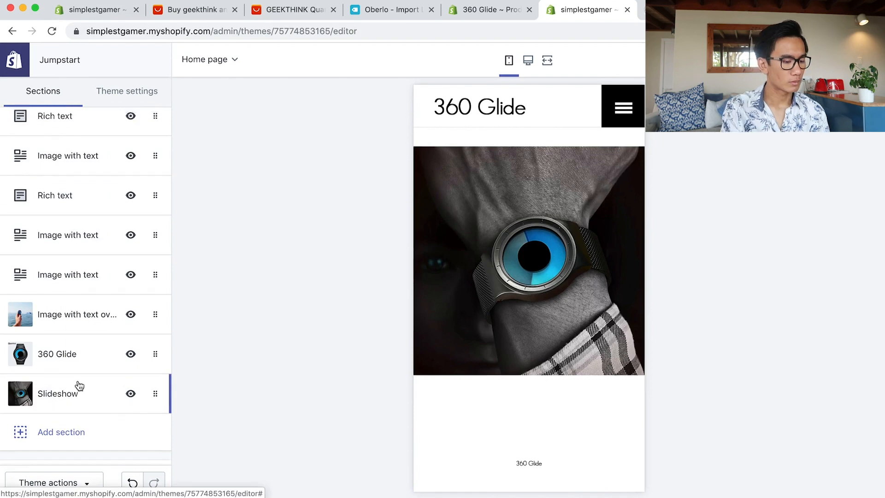
pyautogui.moveTo(81, 437); pyautogui.dragTo(80, 177)
pyautogui.scroll(3, 79, 189)
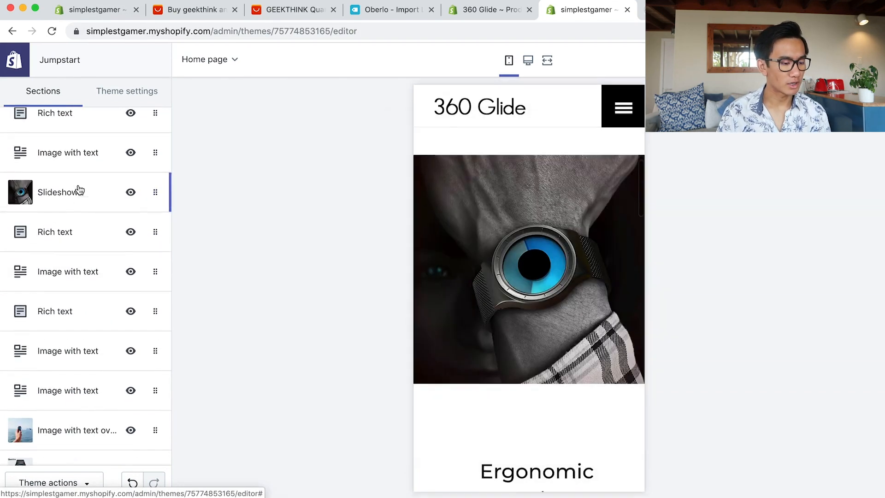
pyautogui.moveTo(81, 295); pyautogui.dragTo(81, 241)
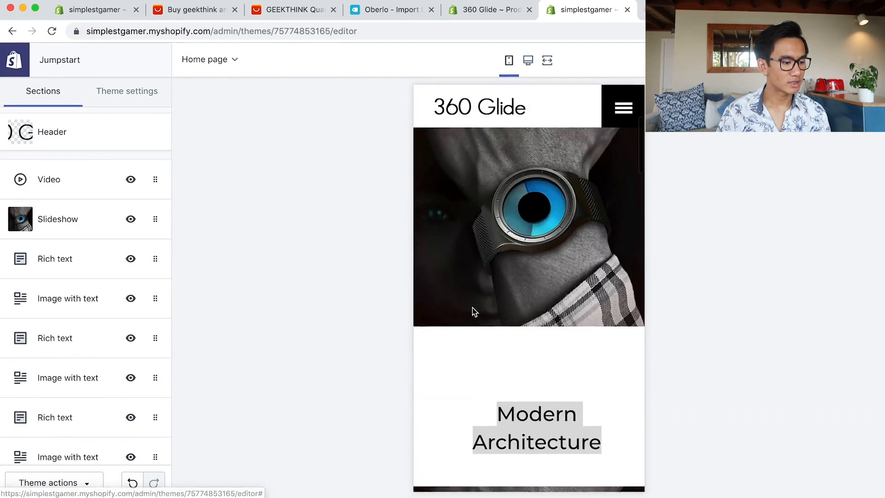
pyautogui.scroll(5, 473, 311)
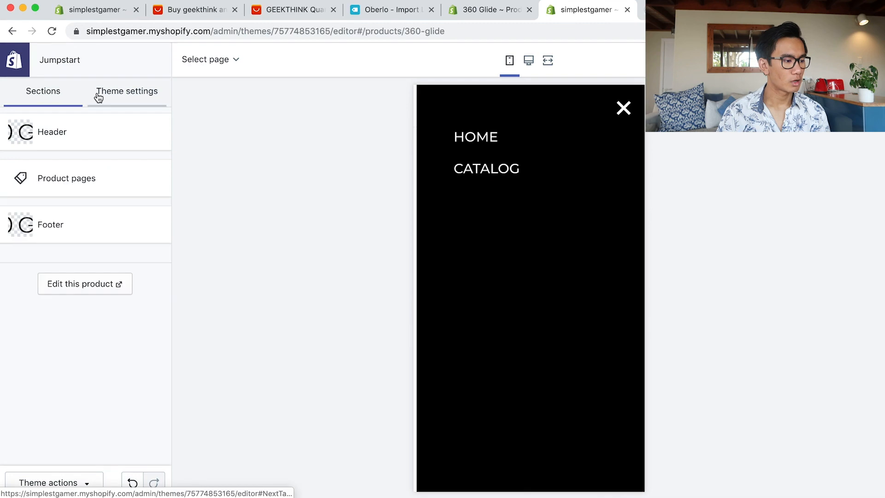
# Open the Header section's settings and look through its options.
pyautogui.click(98, 94)
pyautogui.click(37, 95)
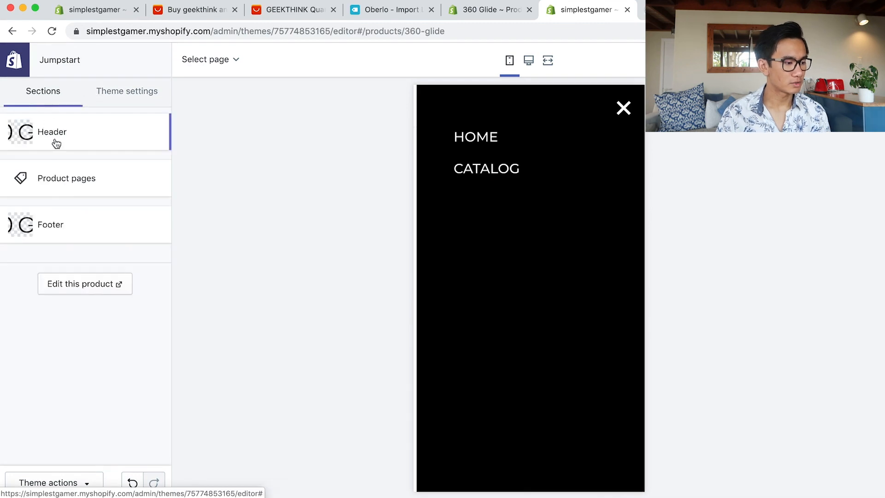
pyautogui.click(91, 144)
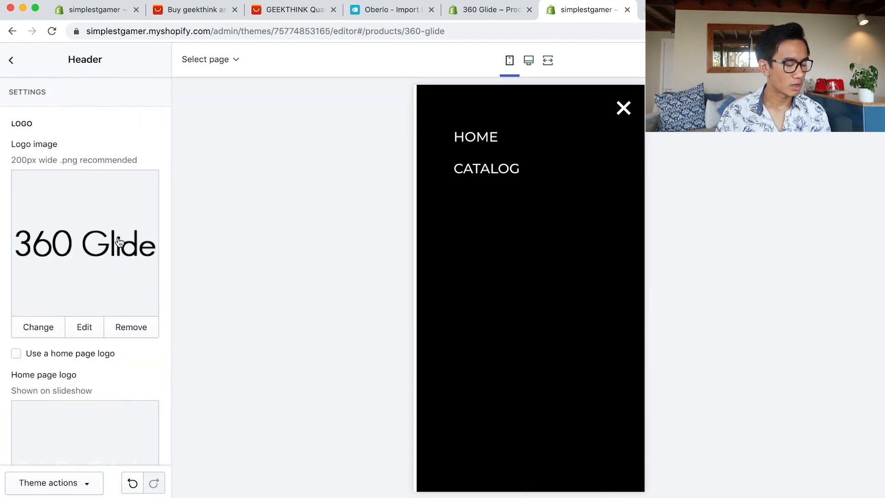
pyautogui.scroll(-10, 118, 237)
pyautogui.scroll(4, 107, 184)
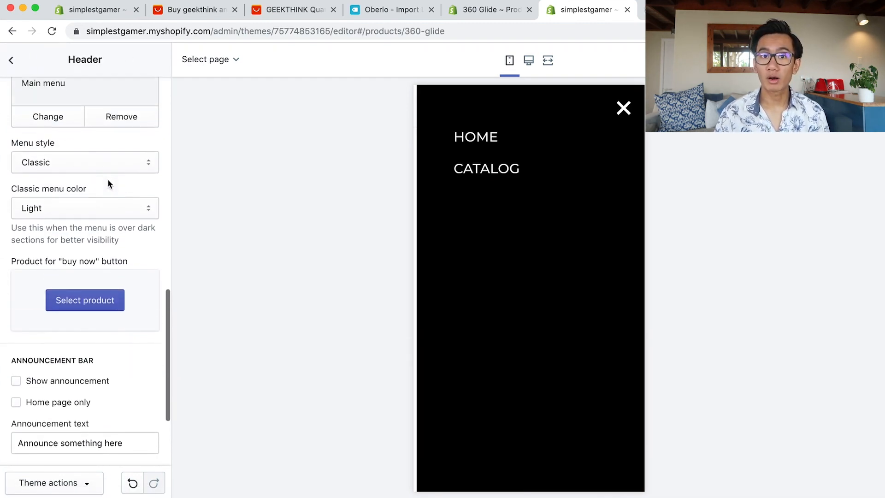
pyautogui.scroll(-6, 107, 180)
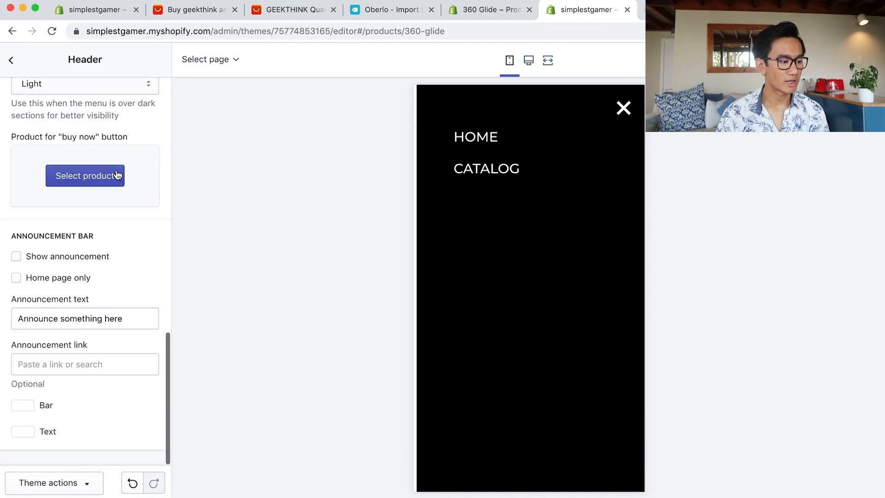
pyautogui.scroll(3, 118, 175)
pyautogui.scroll(-3, 95, 263)
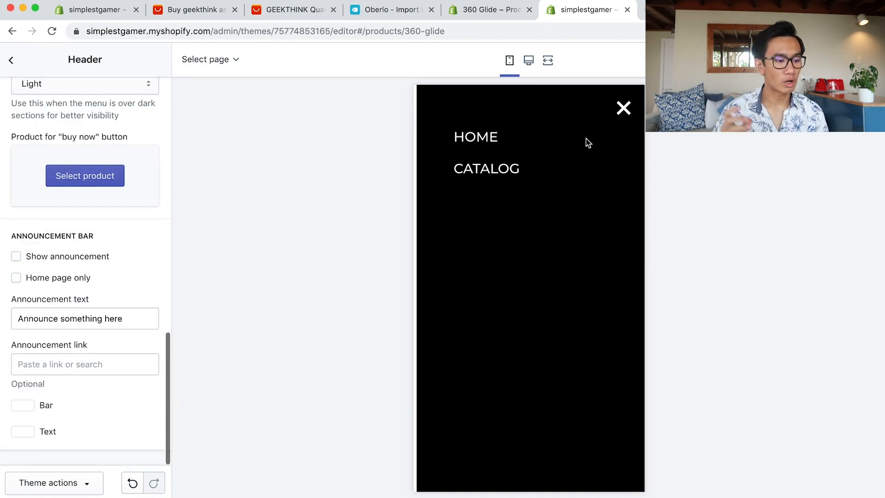
pyautogui.click(618, 113)
pyautogui.scroll(-7, 558, 216)
pyautogui.scroll(7, 560, 213)
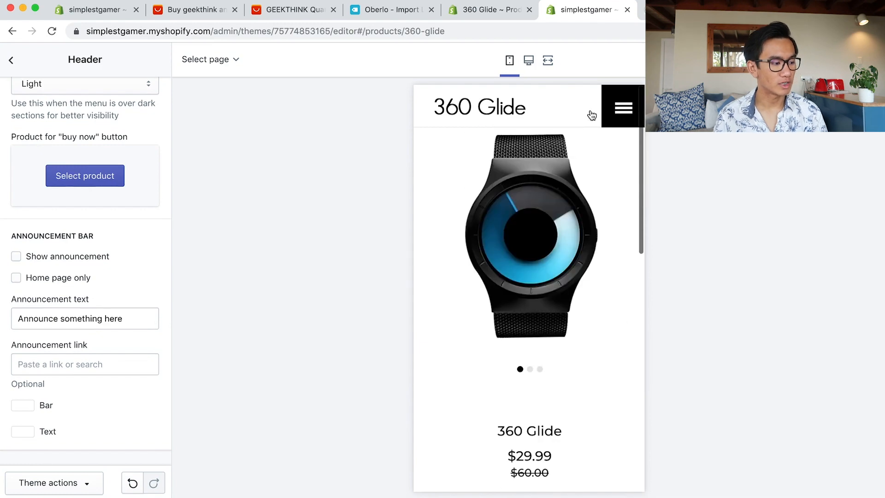
pyautogui.scroll(3, 79, 256)
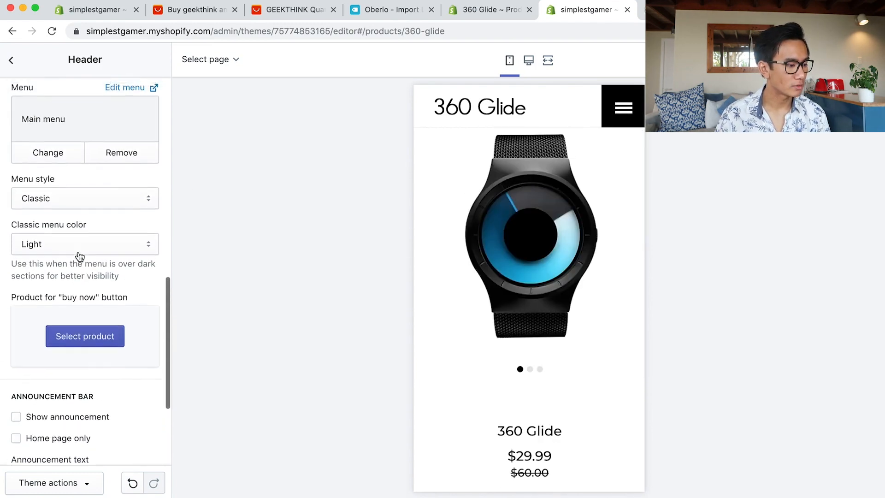
pyautogui.scroll(5, 80, 256)
pyautogui.scroll(-5, 67, 312)
# Try a Dark classic menu colour in the mobile preview, then set it back to Light.
pyautogui.click(92, 260)
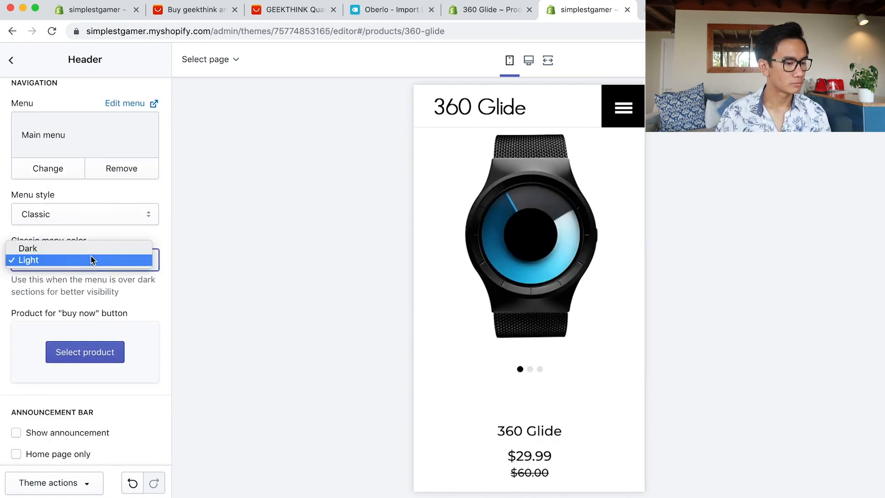
pyautogui.click(87, 248)
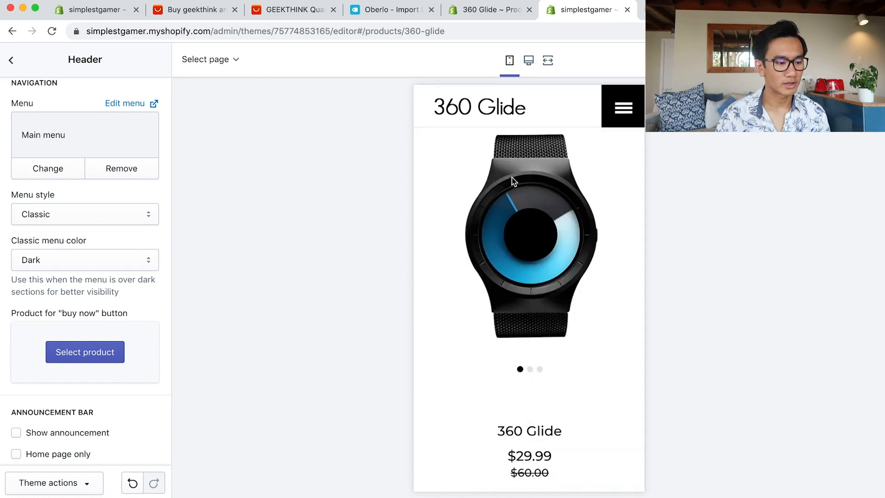
pyautogui.click(639, 114)
pyautogui.click(624, 112)
pyautogui.click(123, 260)
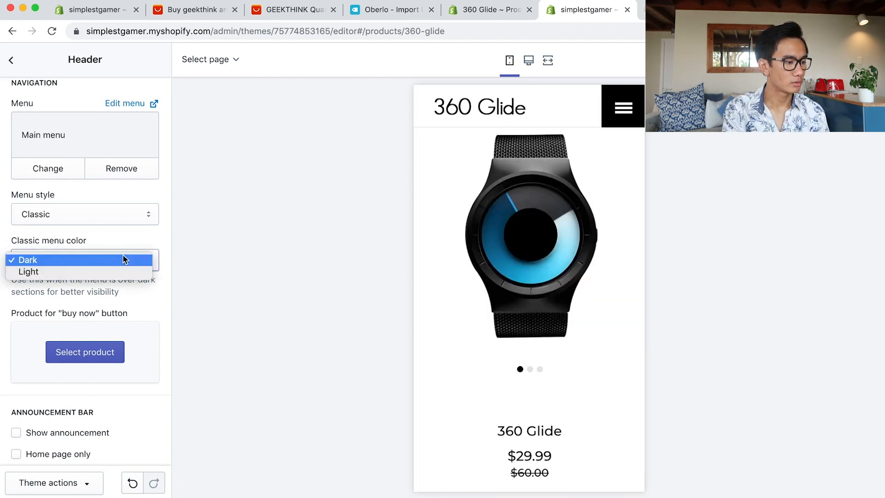
pyautogui.click(113, 271)
# Choose 360 Glide as the header's buy-now product and check the BUY $29.99 button.
pyautogui.scroll(-4, 135, 300)
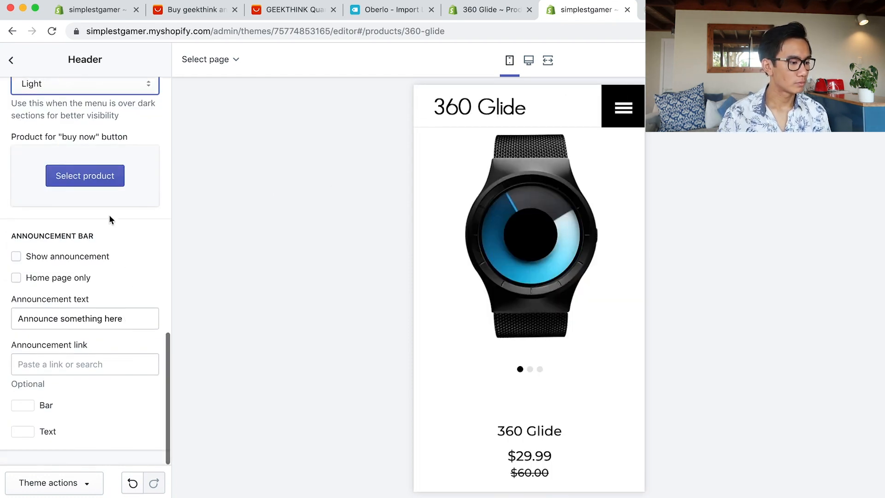
pyautogui.click(111, 176)
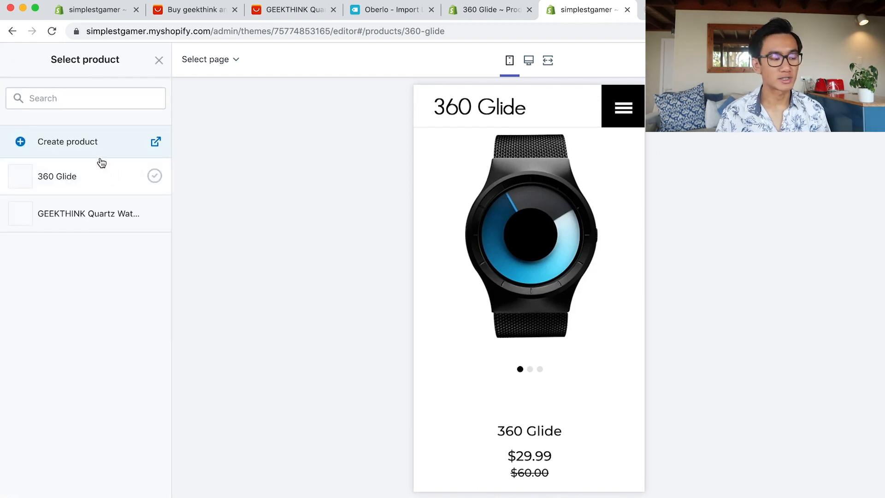
pyautogui.click(71, 177)
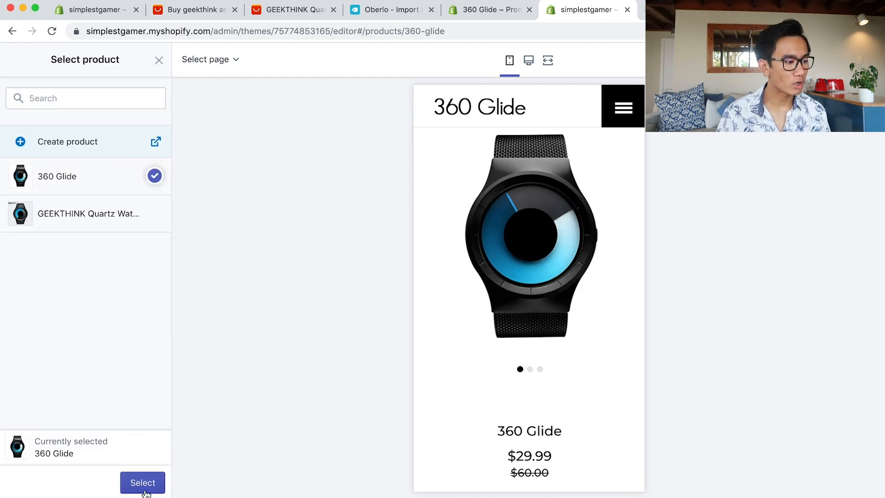
pyautogui.click(143, 483)
pyautogui.click(620, 115)
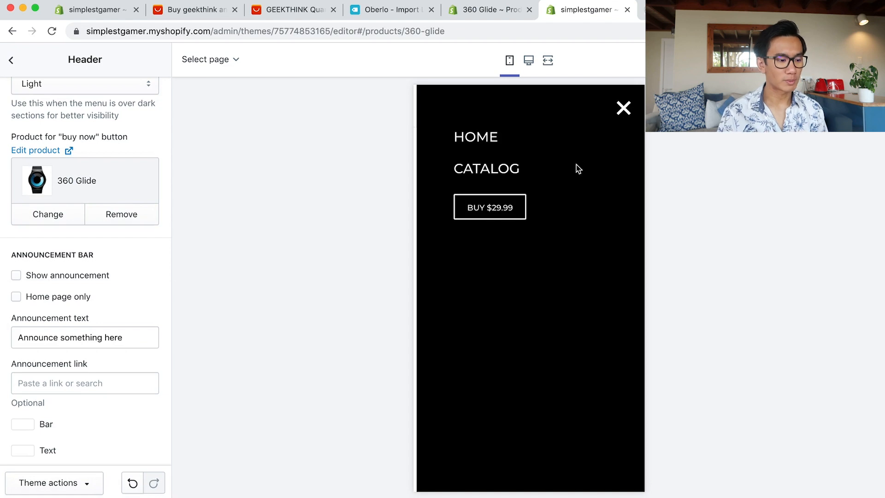
pyautogui.click(623, 110)
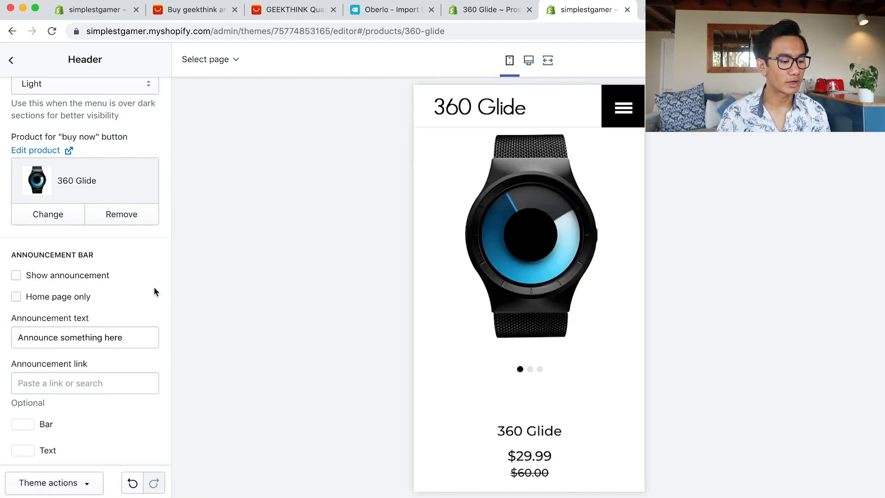
pyautogui.scroll(-1, 142, 300)
pyautogui.scroll(10, 93, 352)
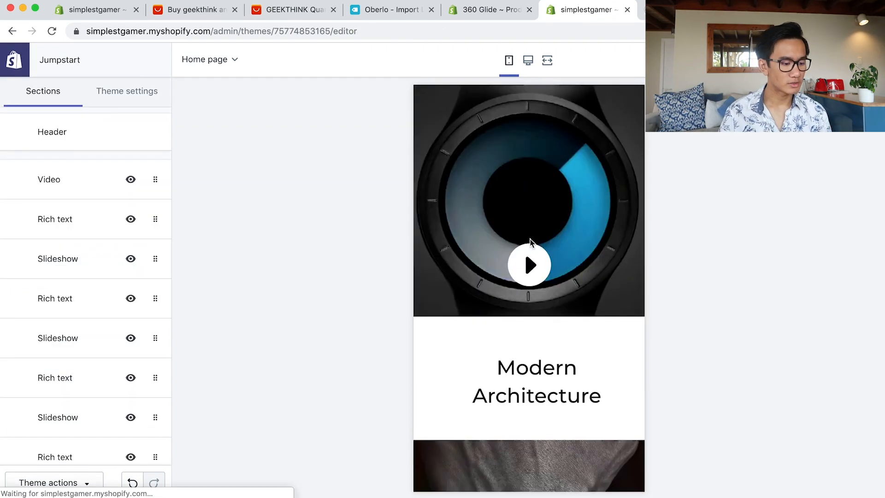
# Scroll the home page preview down past the video and slideshow sections toward the footer.
pyautogui.scroll(-20, 530, 241)
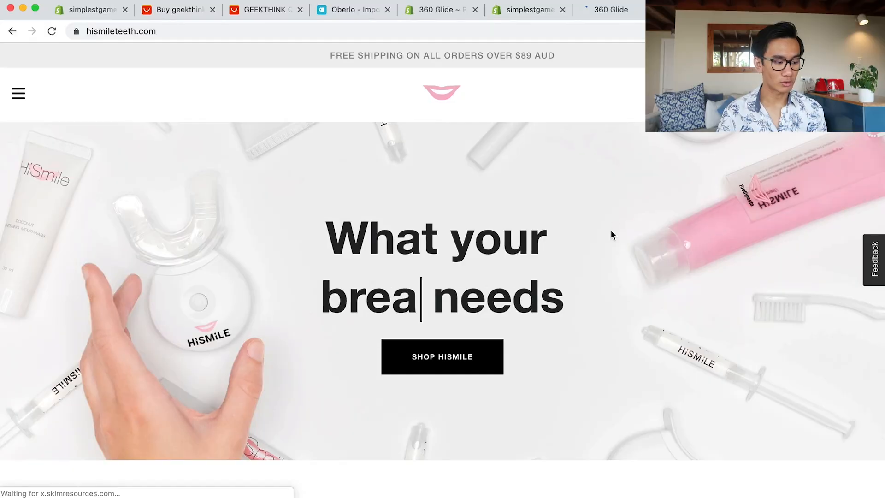
# Open and close the HiSmile site's navigation menu, then scroll down to its footer.
pyautogui.scroll(-5, 609, 230)
pyautogui.scroll(-10, 616, 231)
pyautogui.scroll(15, 615, 231)
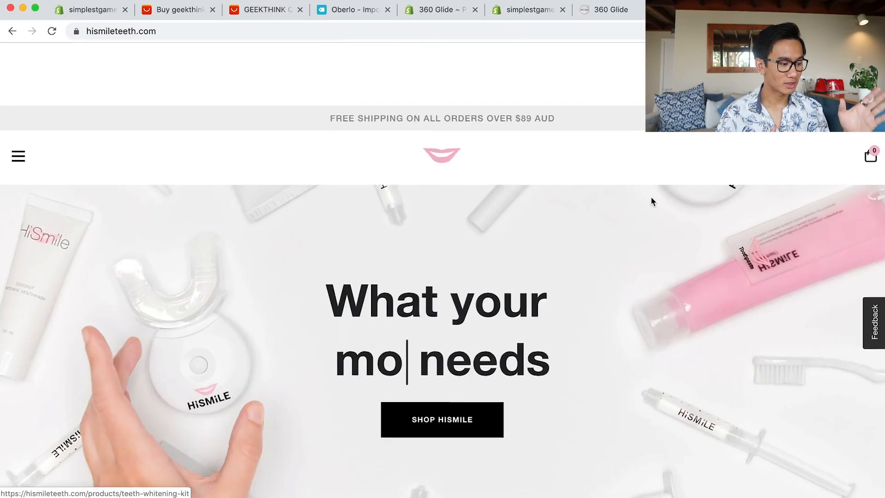
pyautogui.click(17, 95)
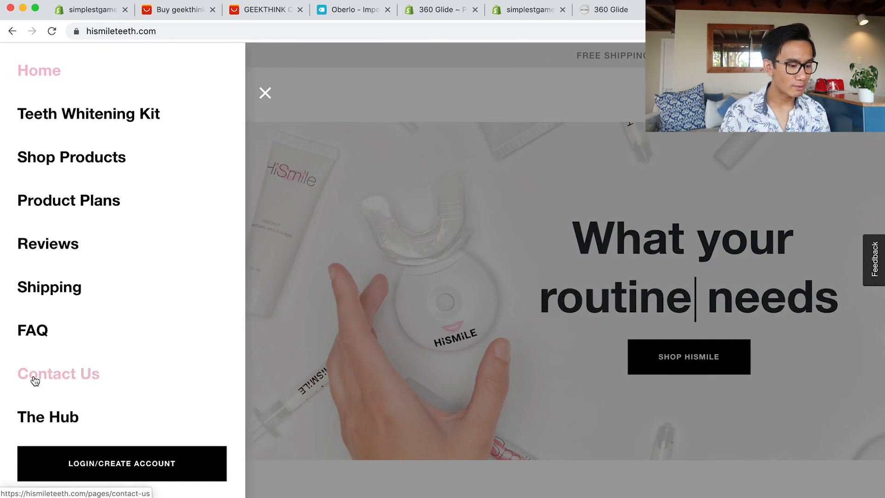
pyautogui.click(332, 359)
pyautogui.scroll(-15, 332, 358)
pyautogui.scroll(-10, 332, 353)
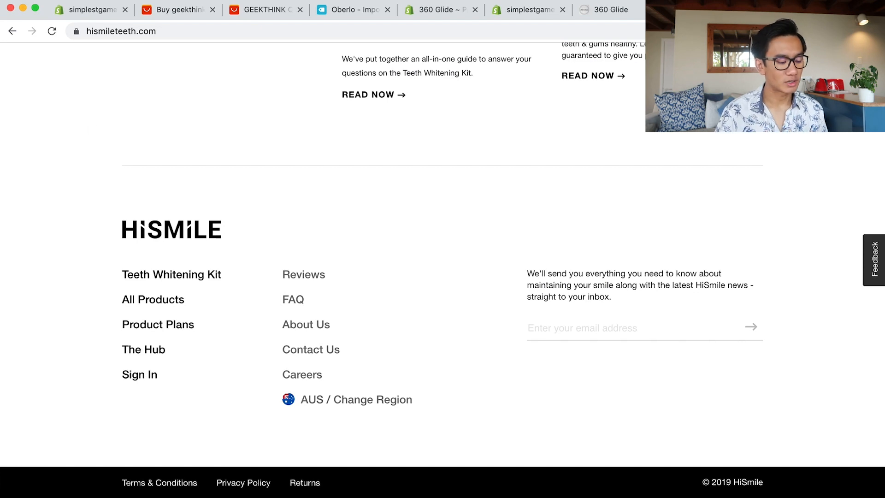
# Switch to the live 360glide.com tab and scroll its home page.
pyautogui.press('super+Tab')
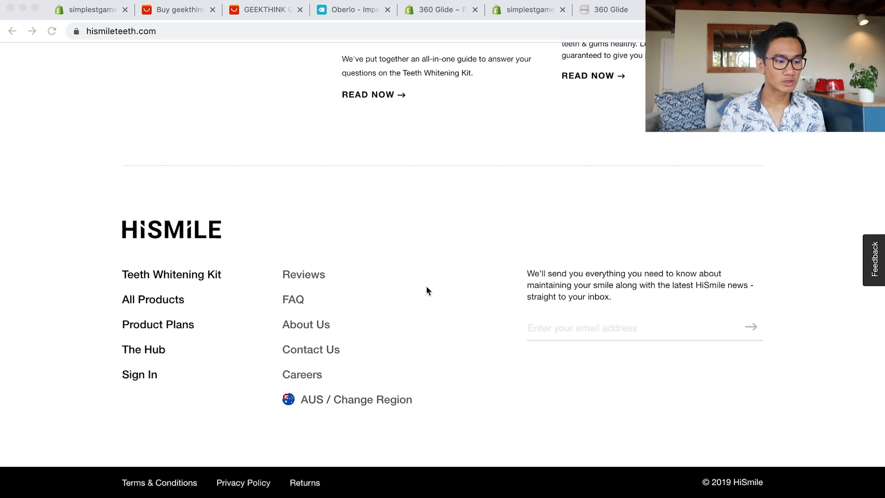
pyautogui.scroll(10, 372, 365)
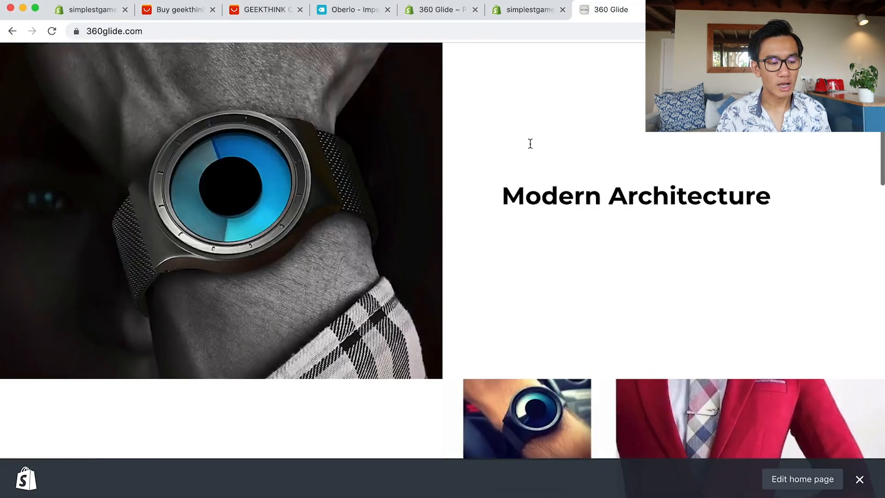
pyautogui.scroll(-15, 530, 141)
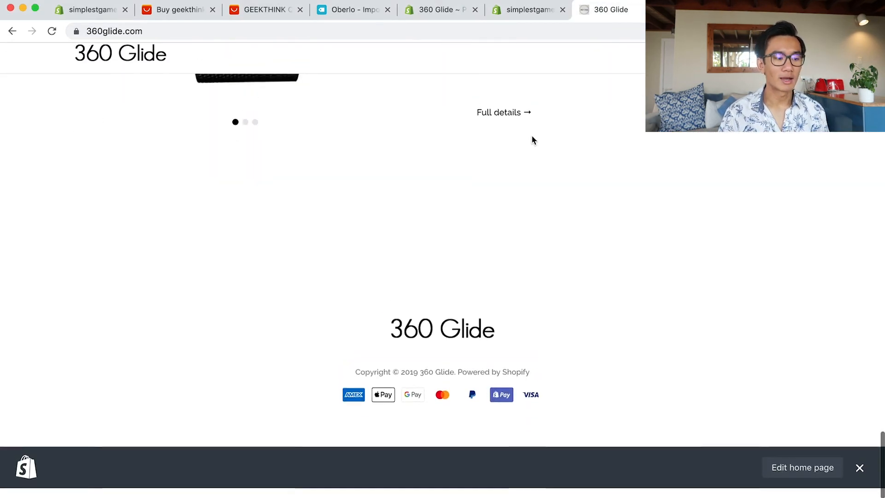
# Glance over the 360glide.com watch page, then go to Online Store > Pages in the admin.
pyautogui.scroll(15, 533, 138)
pyautogui.scroll(6, 533, 140)
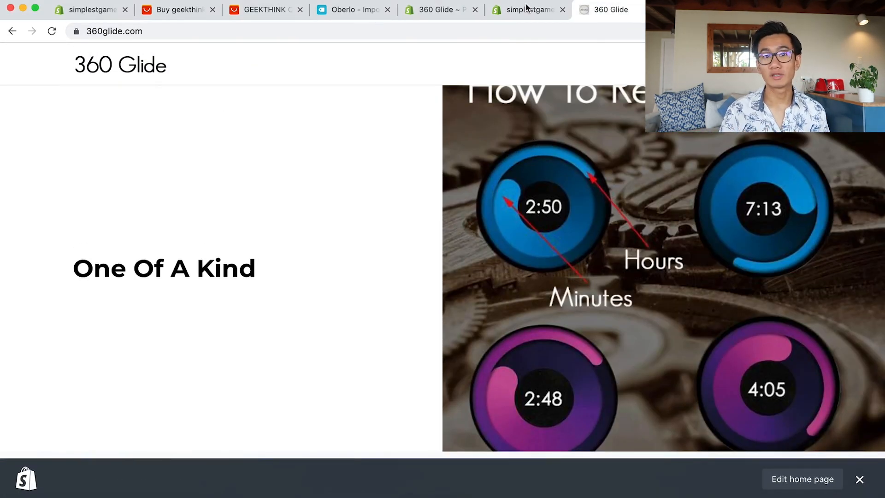
pyautogui.click(527, 11)
pyautogui.click(612, 10)
pyautogui.scroll(-5, 495, 269)
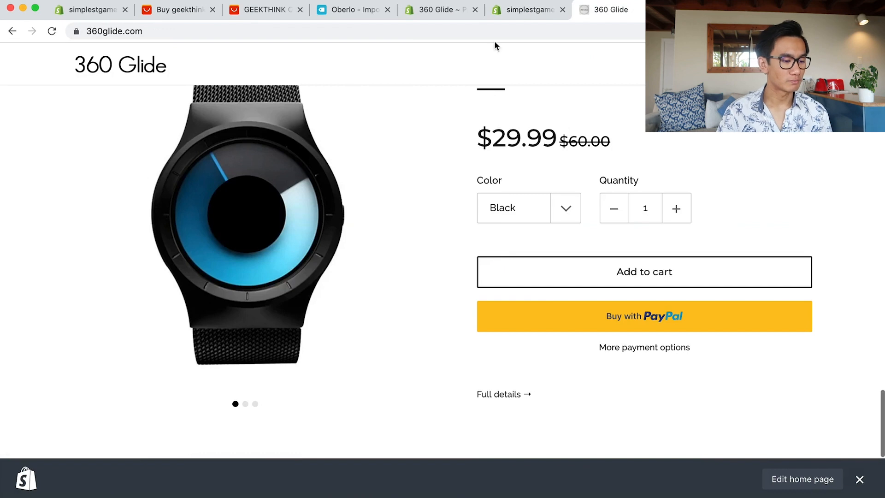
pyautogui.click(438, 9)
pyautogui.click(55, 338)
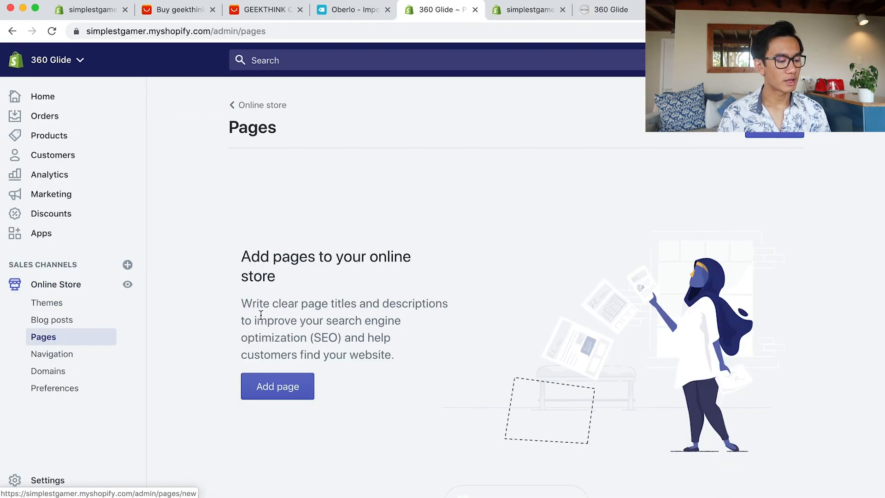
# Add a new store page and give it the title 'About Us'.
pyautogui.click(257, 398)
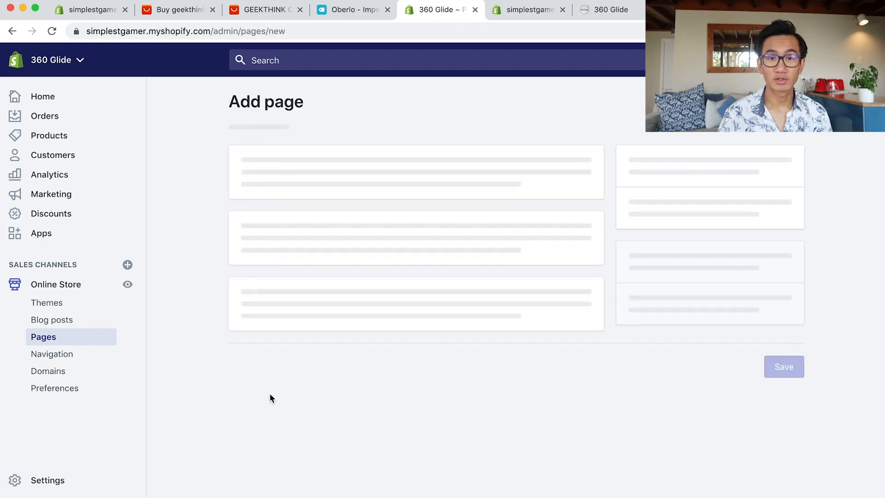
pyautogui.click(390, 212)
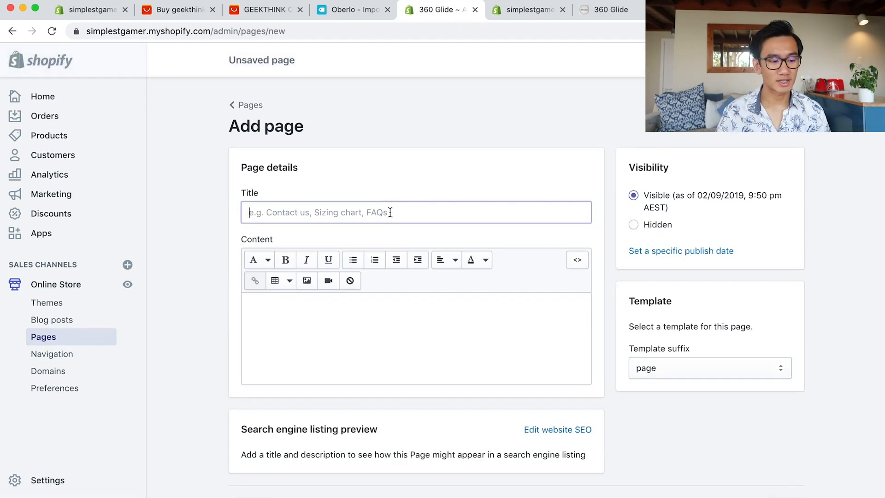
pyautogui.write('About Us')
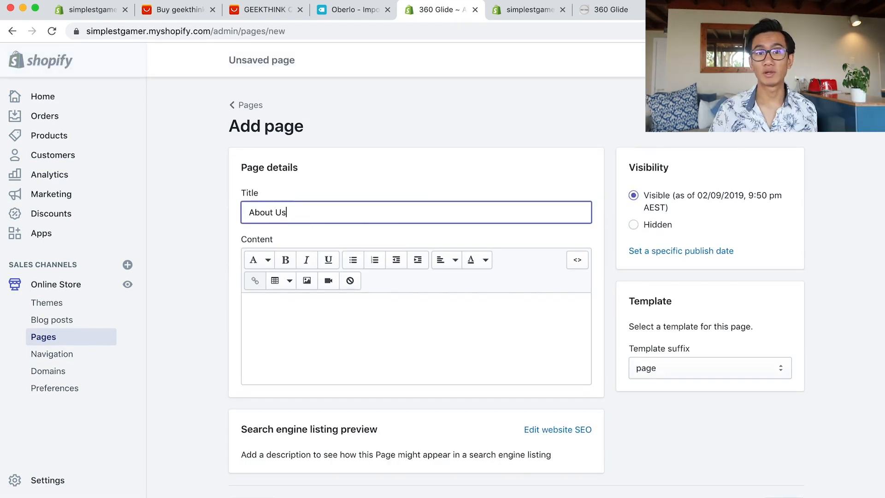
pyautogui.press('Tab')
pyautogui.press('Tab')
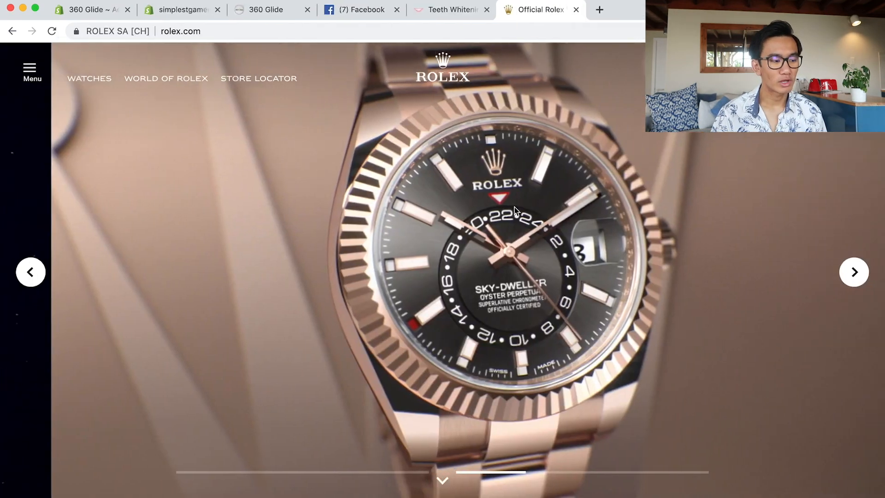
# Open the About Rolex watches page on rolex.com.
pyautogui.scroll(-20, 515, 207)
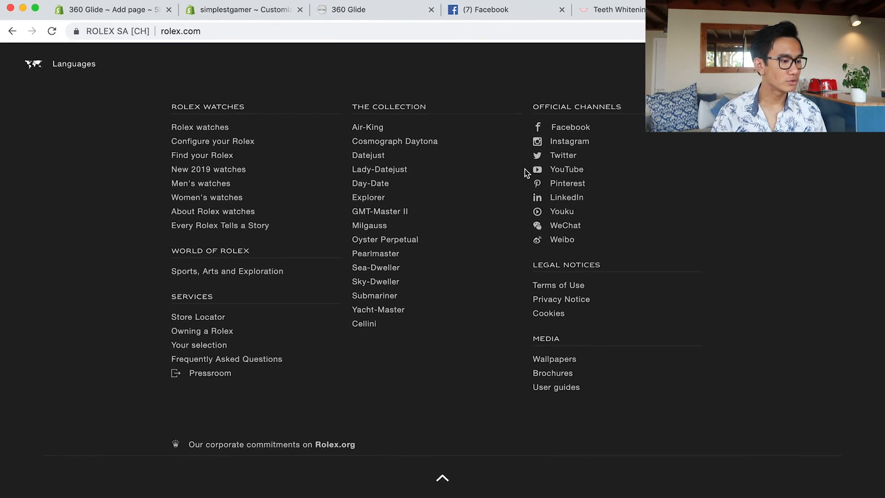
pyautogui.scroll(2, 491, 242)
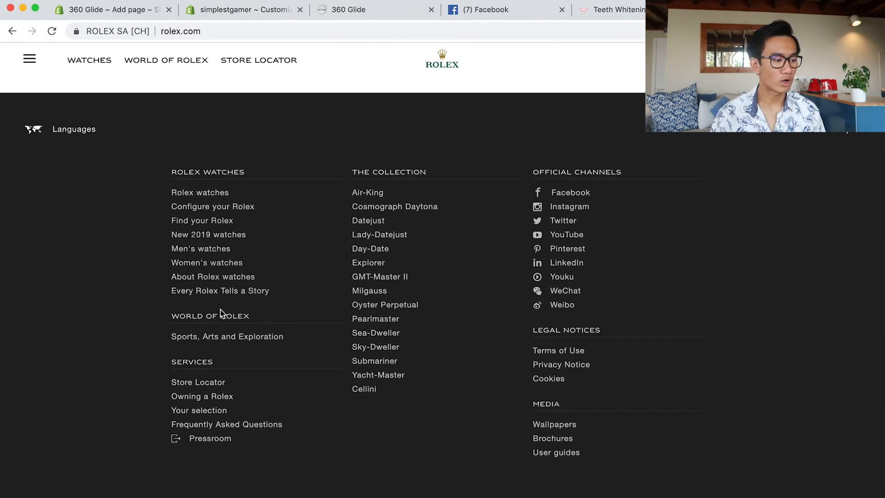
pyautogui.click(221, 277)
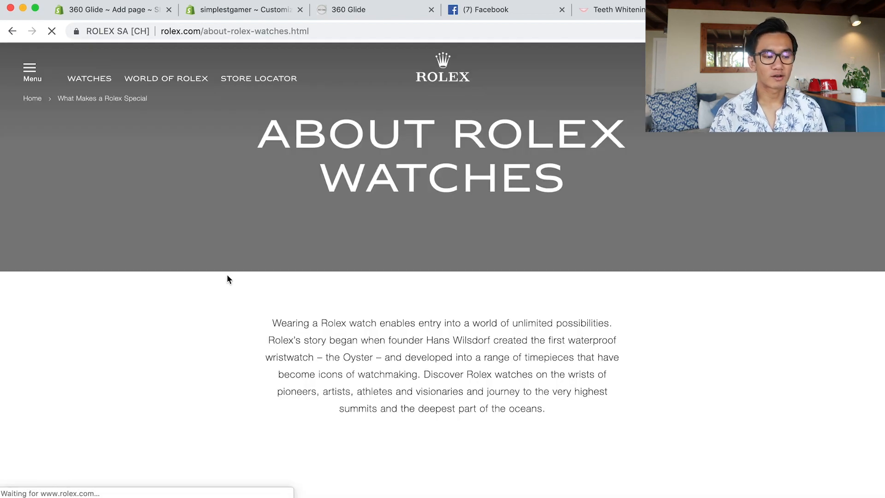
pyautogui.scroll(-3, 221, 323)
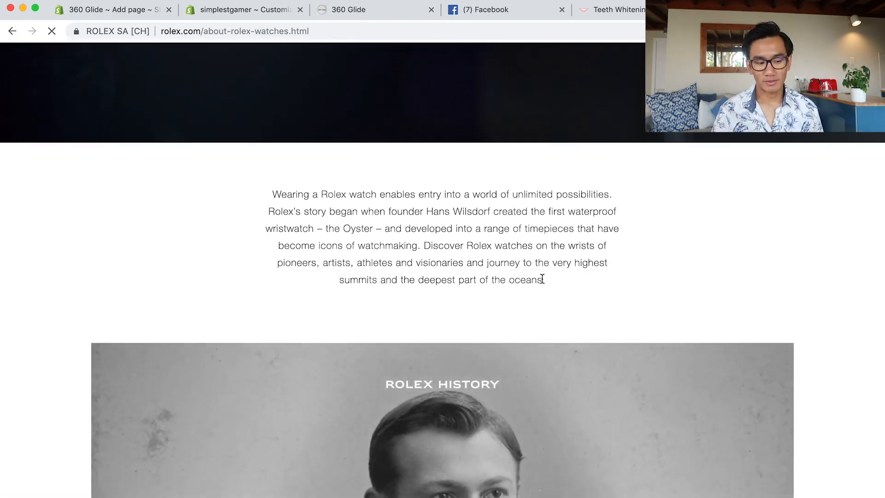
# Copy the intro paragraph and paste it into the About Us page content.
pyautogui.moveTo(542, 279); pyautogui.dragTo(358, 259)
pyautogui.click(674, 309)
pyautogui.scroll(-10, 674, 309)
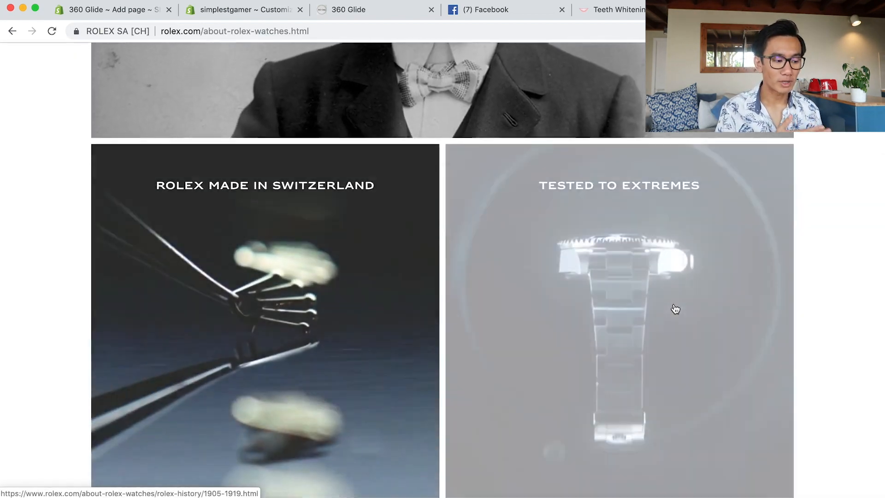
pyautogui.scroll(12, 676, 309)
pyautogui.moveTo(546, 408); pyautogui.dragTo(261, 322)
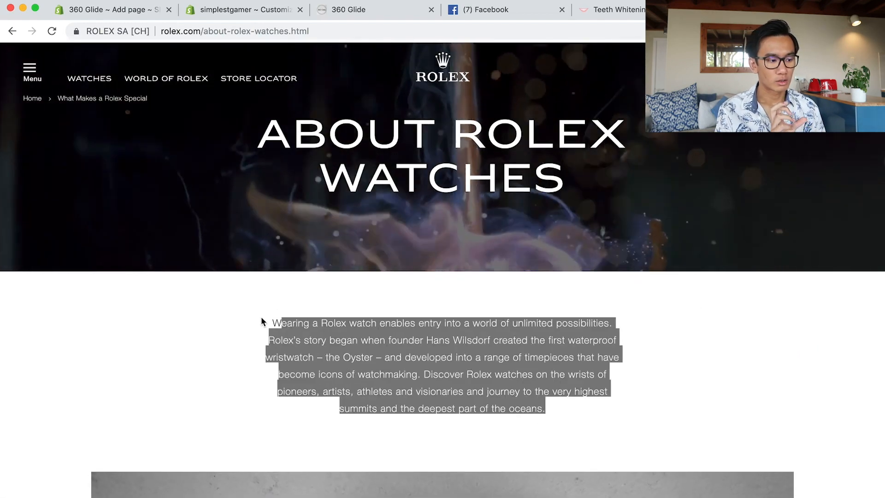
pyautogui.press('super+c')
pyautogui.press('super+1')
pyautogui.press('super+v')
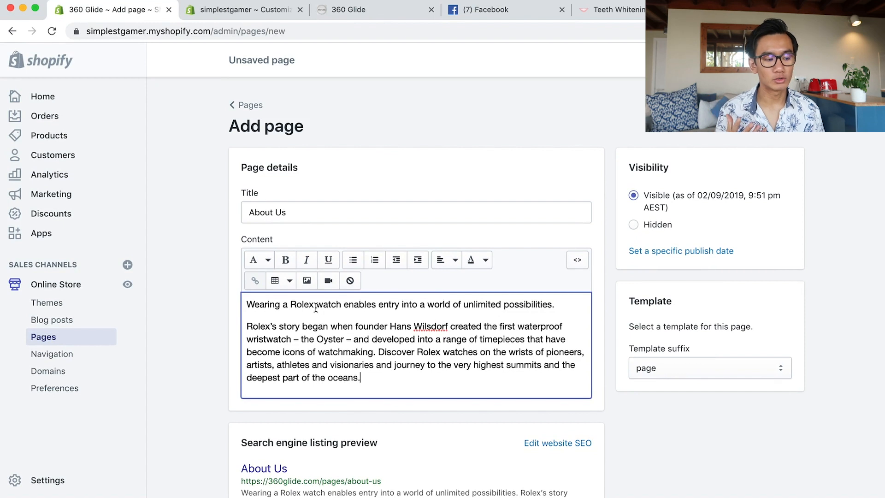
# Replace 'Rolex' with '360 Glide' and 'Rolex's' with '360 Glide's' in the opening text.
pyautogui.doubleClick(296, 305)
pyautogui.write('360 Glide')
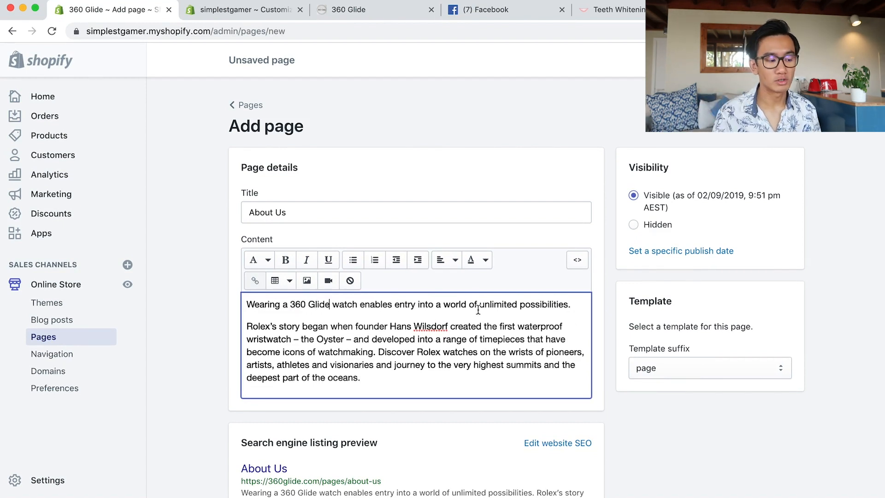
pyautogui.doubleClick(260, 327)
pyautogui.write("360 Glide's")
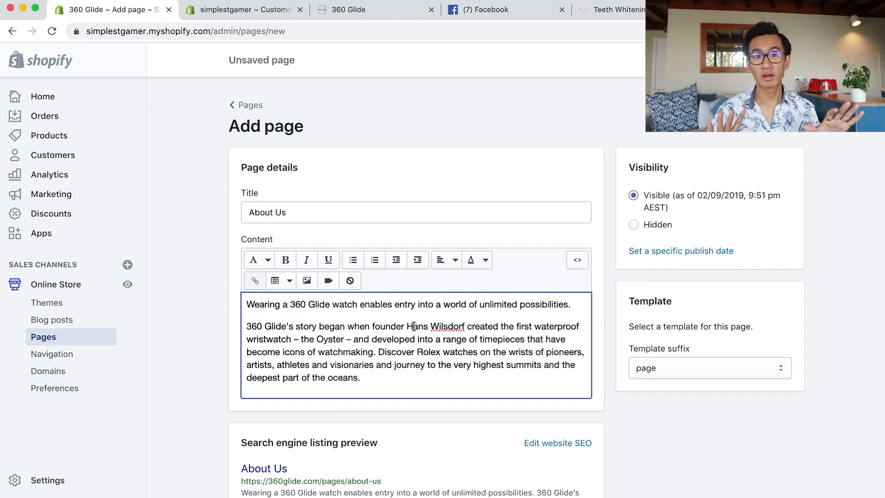
# Delete the founder story paragraph from the About Us text.
pyautogui.moveTo(406, 327); pyautogui.dragTo(467, 325)
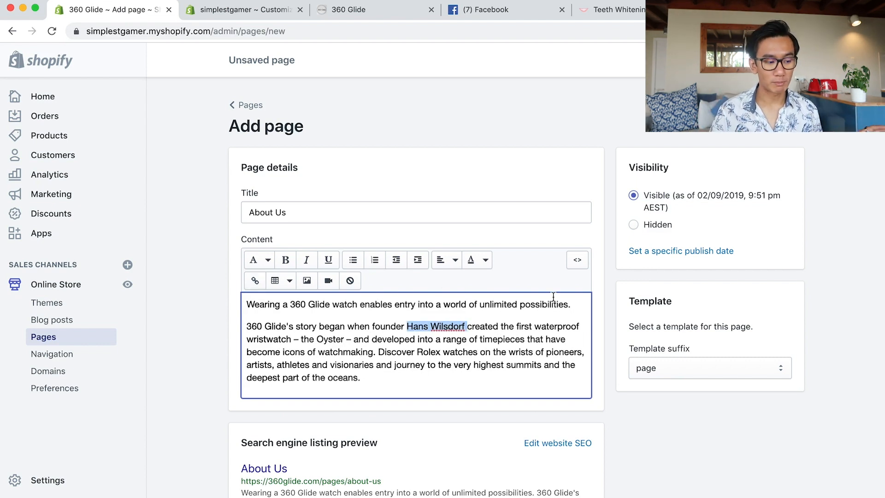
pyautogui.click(522, 327)
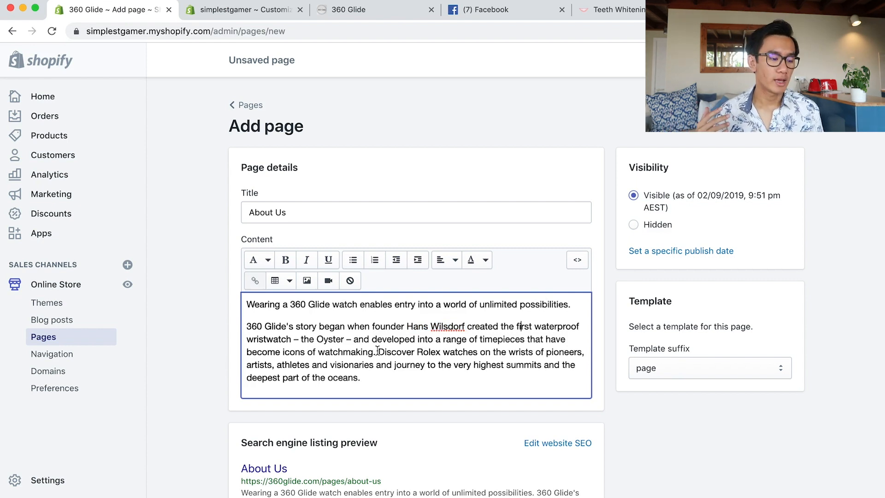
pyautogui.moveTo(379, 352); pyautogui.dragTo(176, 333)
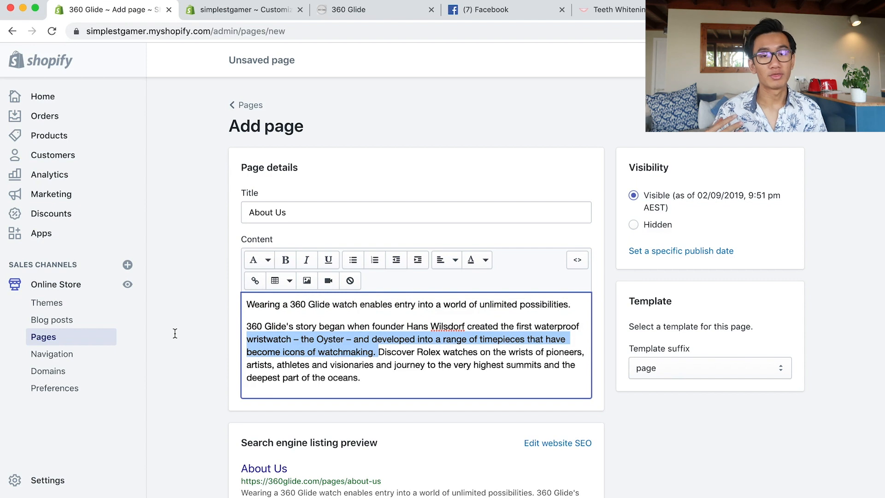
pyautogui.click(247, 329)
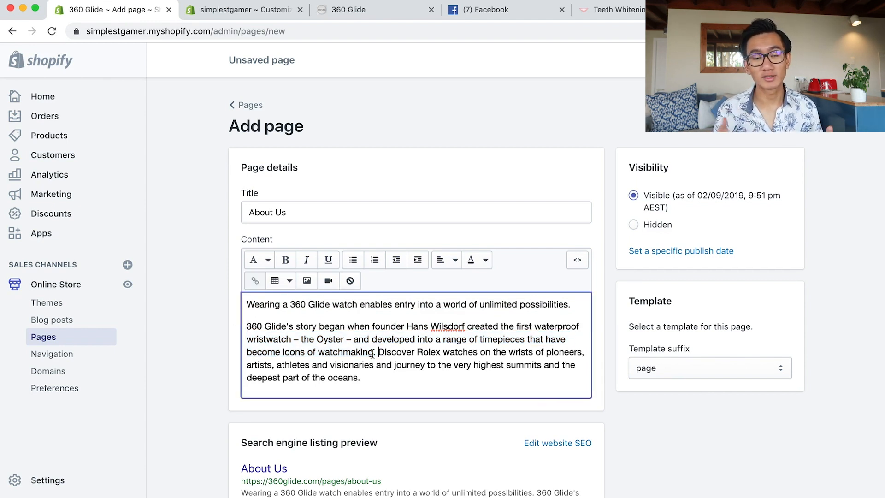
pyautogui.moveTo(373, 354); pyautogui.dragTo(247, 325)
pyautogui.press('BackSpace')
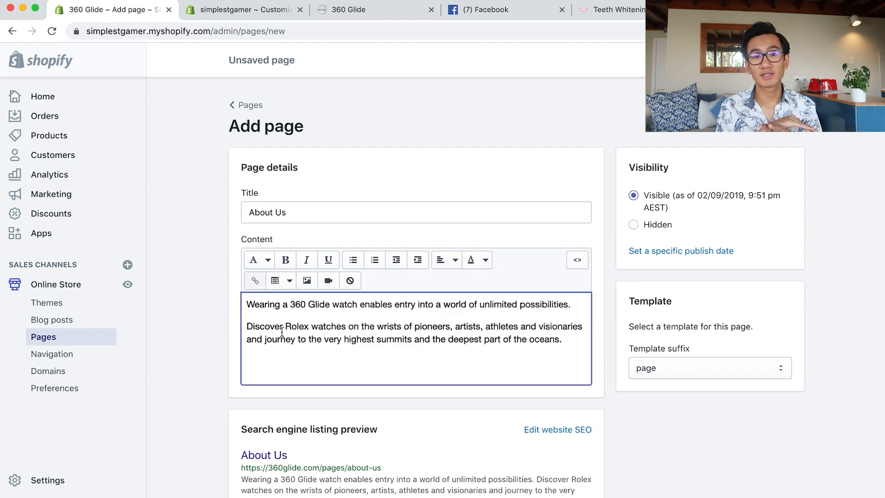
# Change 'Rolex' to '360 Glide' in the Discover sentence.
pyautogui.doubleClick(291, 329)
pyautogui.write('360 Glid')
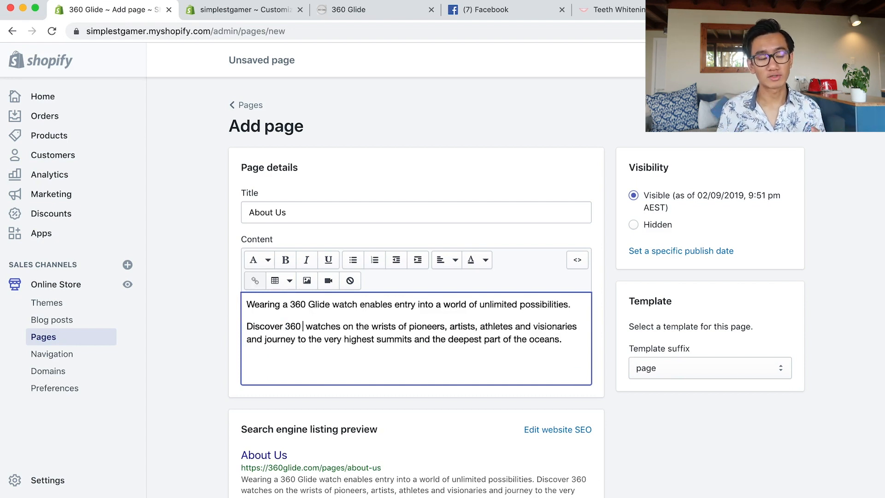
pyautogui.write('e')
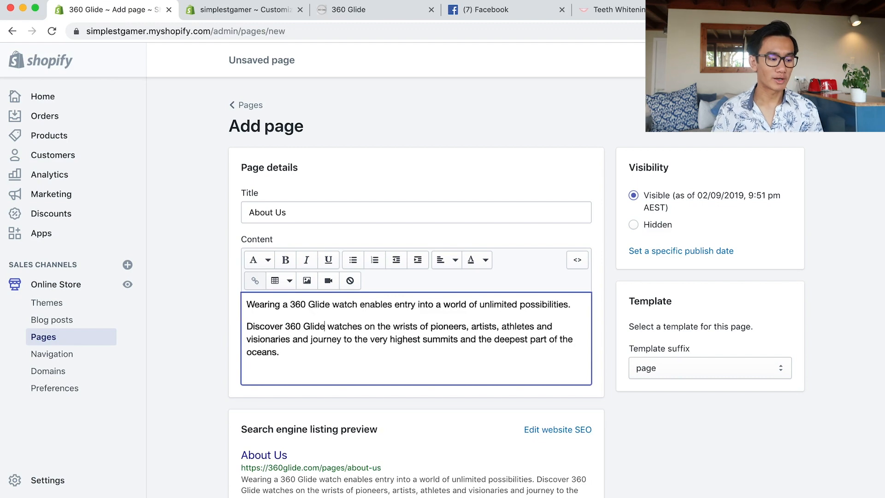
pyautogui.scroll(-2, 765, 454)
pyautogui.scroll(2, 736, 314)
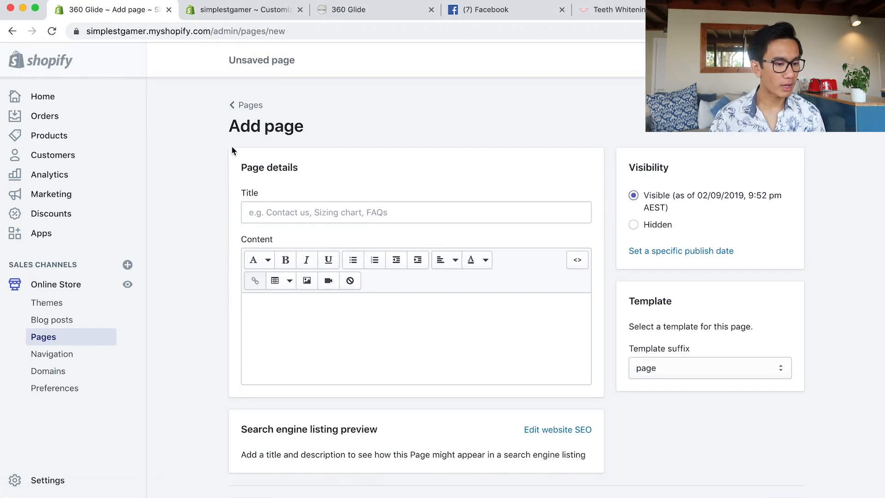
# Create the Shipping Information page and paste in the shipping text.
pyautogui.click(277, 211)
pyautogui.write('Shipping Information')
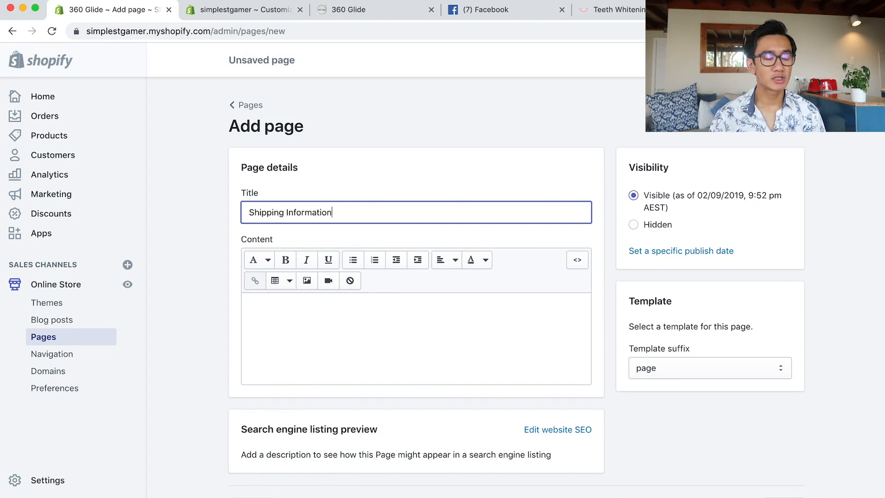
pyautogui.press('super+Tab')
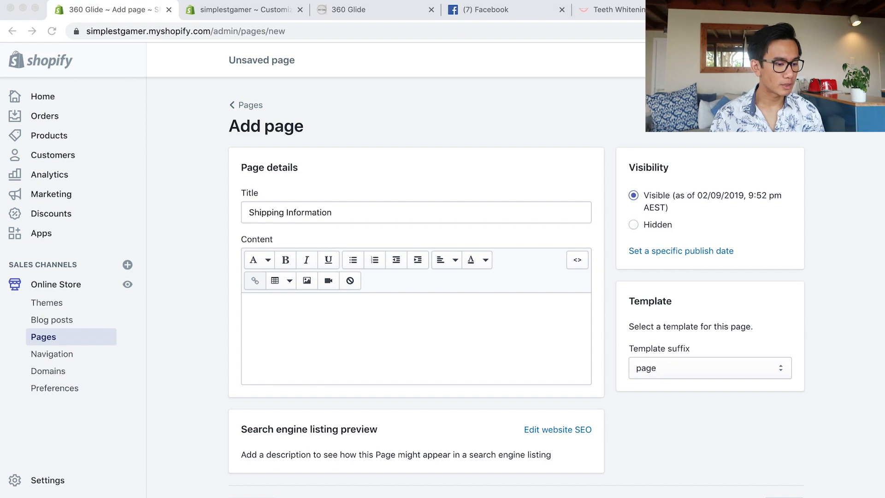
pyautogui.press('super+Tab')
pyautogui.click(299, 322)
pyautogui.write('We are proud to offer free worldwide shipping on all orders.  Standard International Shipping: 8-20 business days  All orders will be dispatched from our warehouse within 3 business days. In peak periods please allow for up to 6 business days for dispatch.  *All shipping times exclude clearance/customs delays')
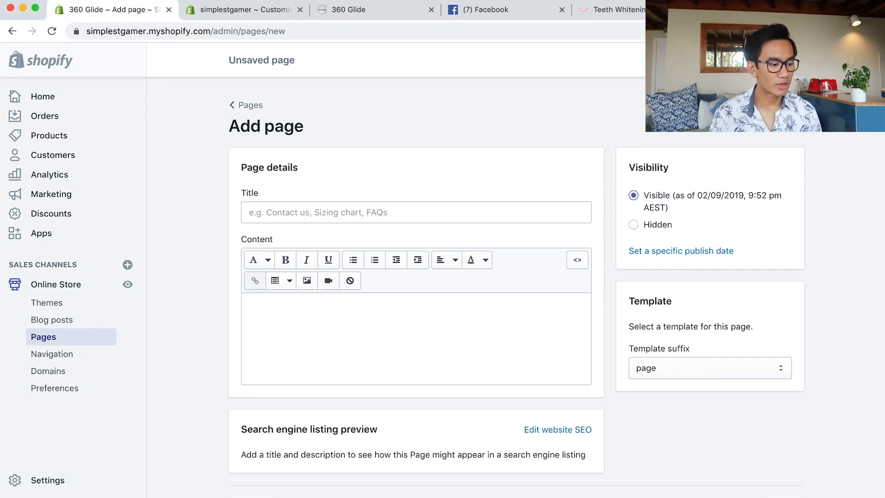
# Fill in the Refund Policy page, correcting the 'Glude' typo to '360 Glide'.
pyautogui.click(312, 211)
pyautogui.write('Refund Policy')
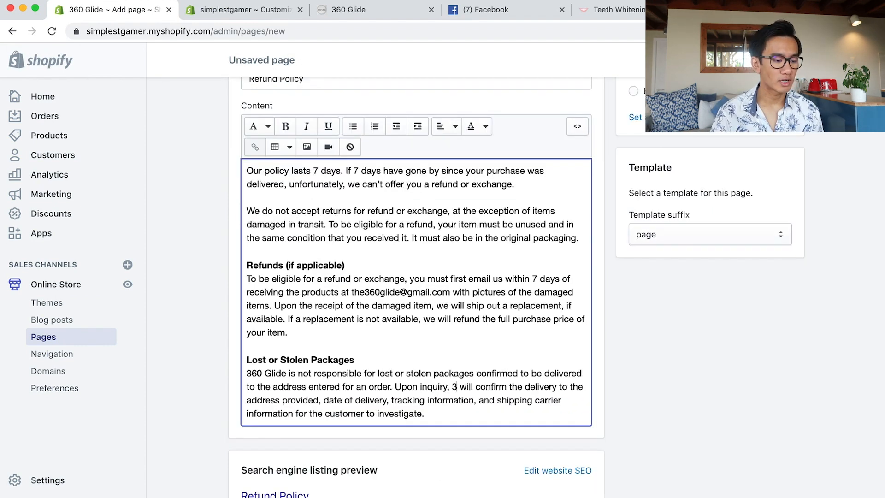
pyautogui.write('60 Glude')
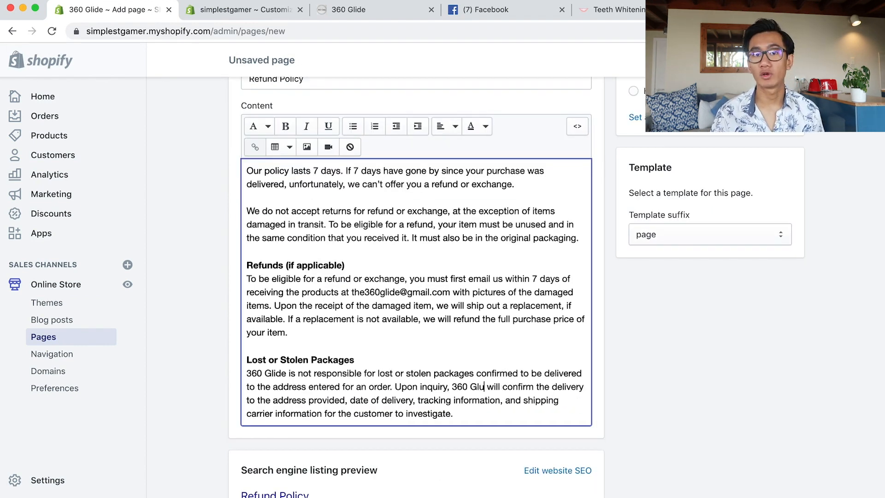
pyautogui.scroll(-2, 530, 378)
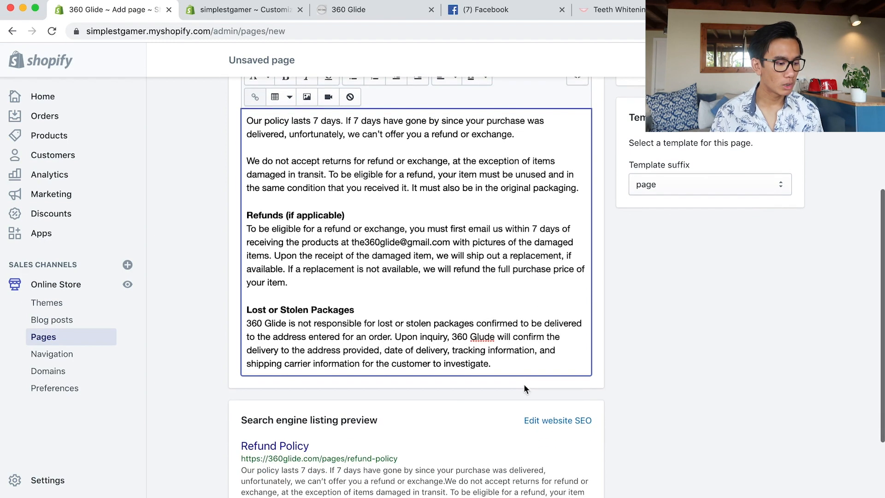
pyautogui.press('BackSpace')
pyautogui.press('BackSpace')
pyautogui.press('BackSpace')
pyautogui.write('ide')
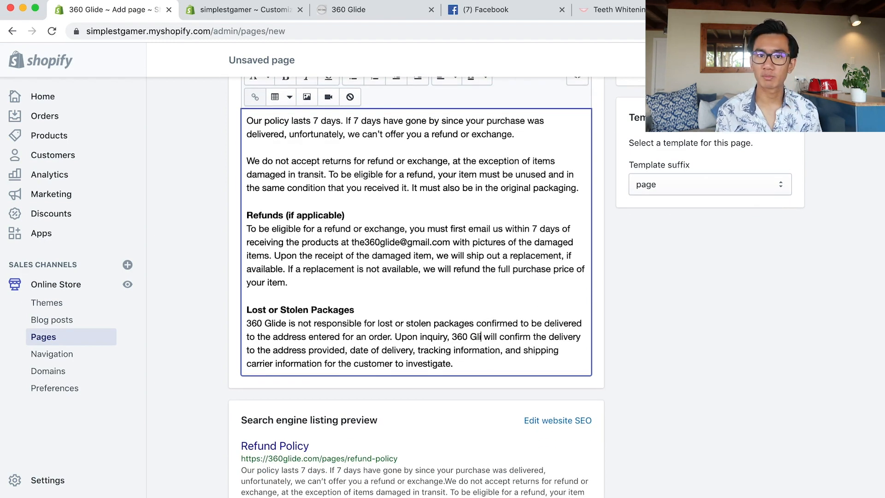
pyautogui.scroll(-1, 595, 391)
pyautogui.scroll(3, 662, 343)
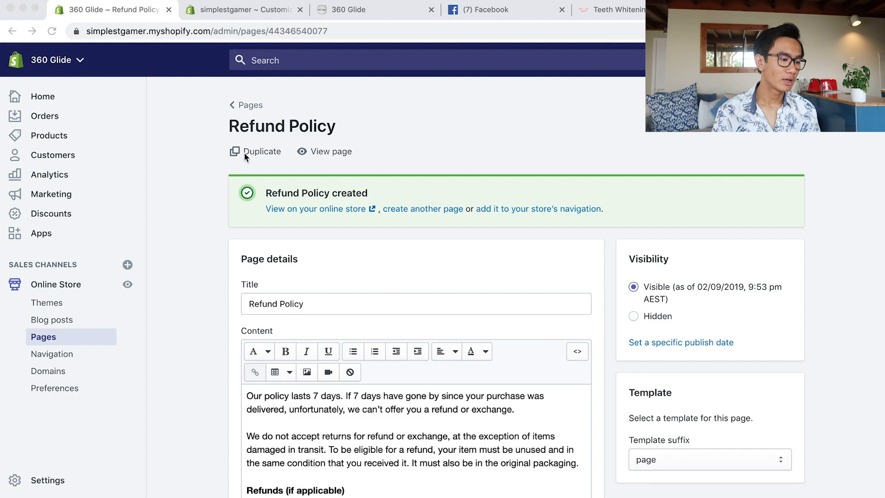
# Return to the Pages list and start another new page.
pyautogui.click(249, 107)
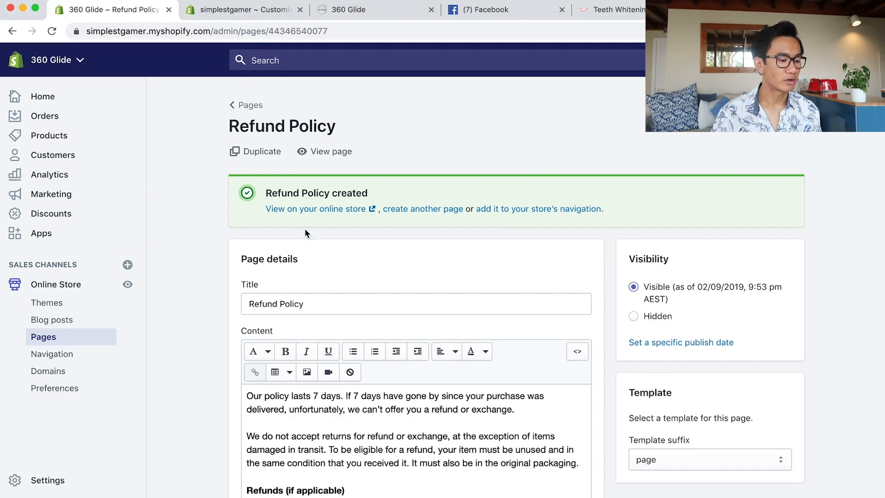
pyautogui.click(233, 105)
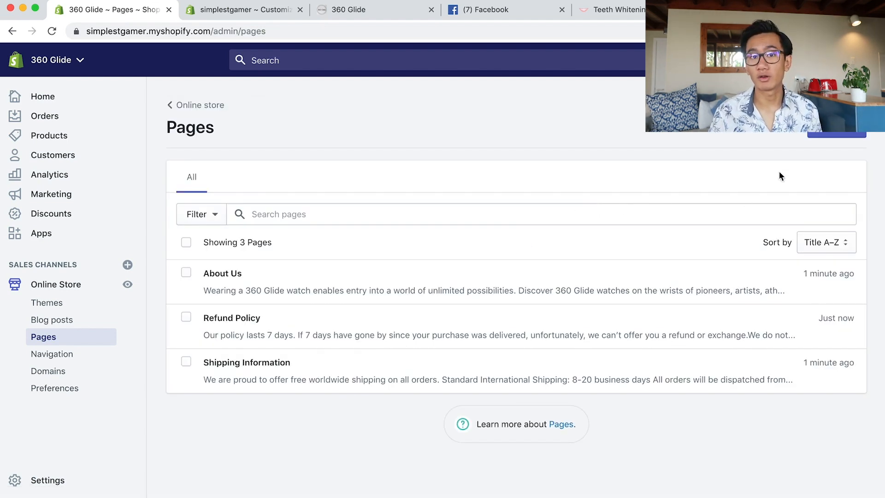
pyautogui.click(826, 135)
# Title the new page 'Privacy Policy' and paste the policy text into its content.
pyautogui.click(439, 222)
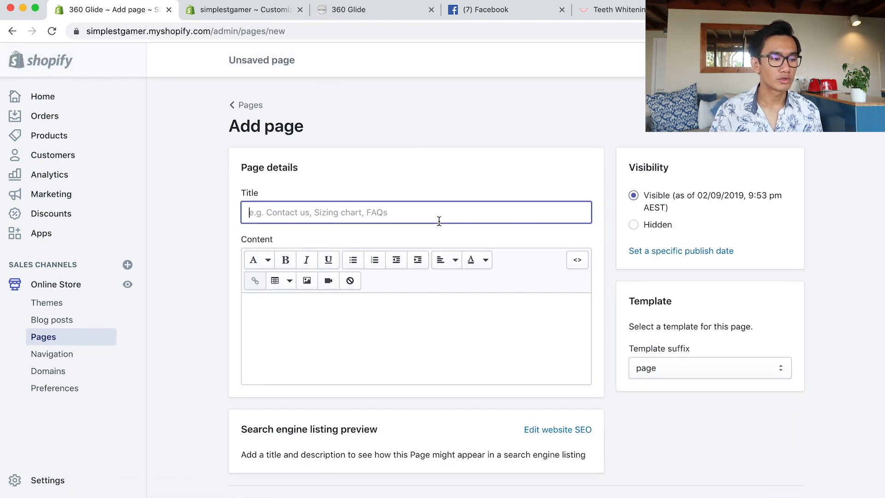
pyautogui.write('Prix')
pyautogui.press('BackSpace')
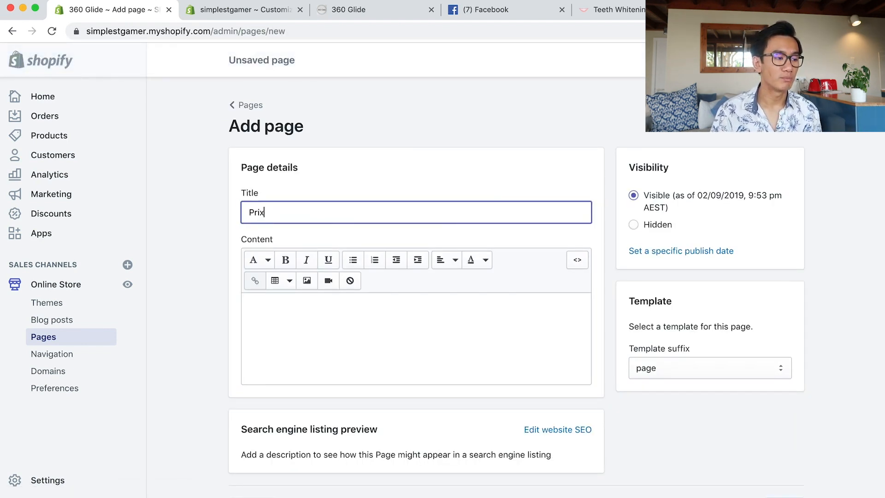
pyautogui.write('vv')
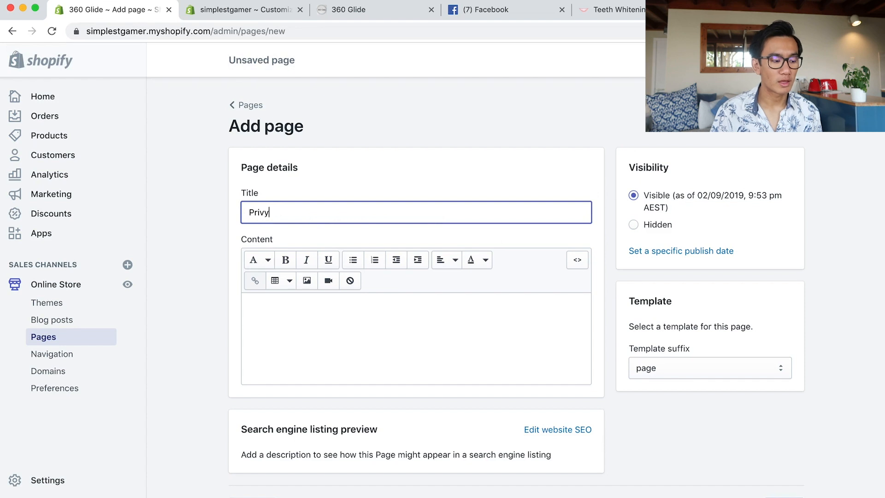
pyautogui.press('BackSpace')
pyautogui.press('BackSpace')
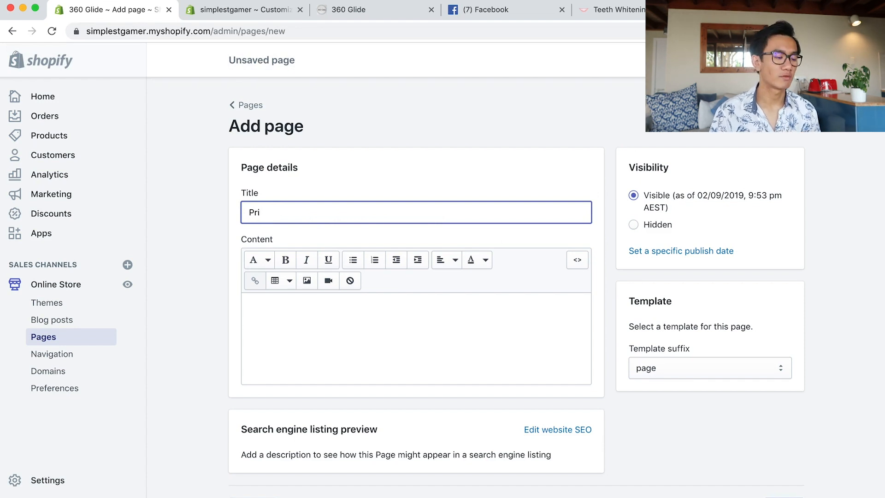
pyautogui.write('vacy Poli')
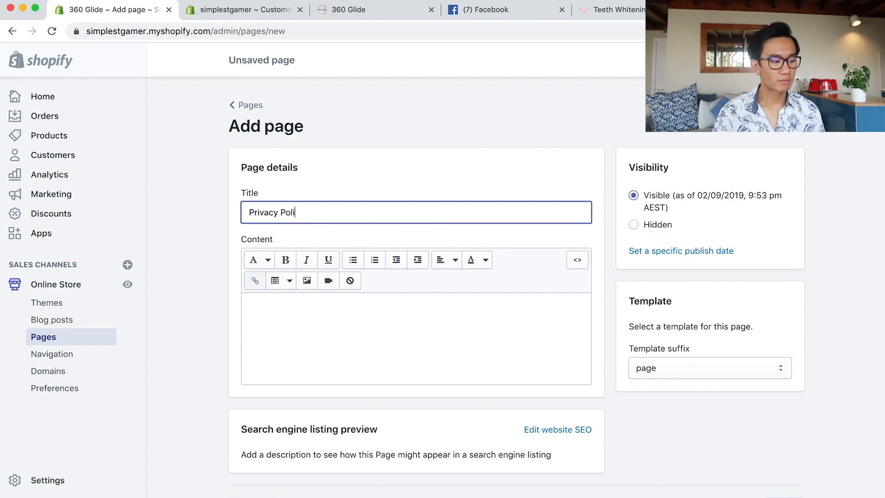
pyautogui.write('cy')
pyautogui.press('super+Tab')
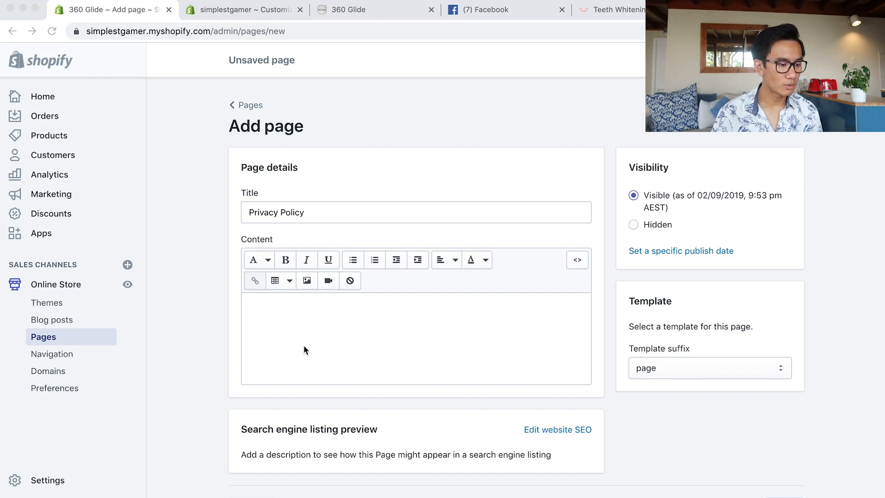
pyautogui.click(319, 349)
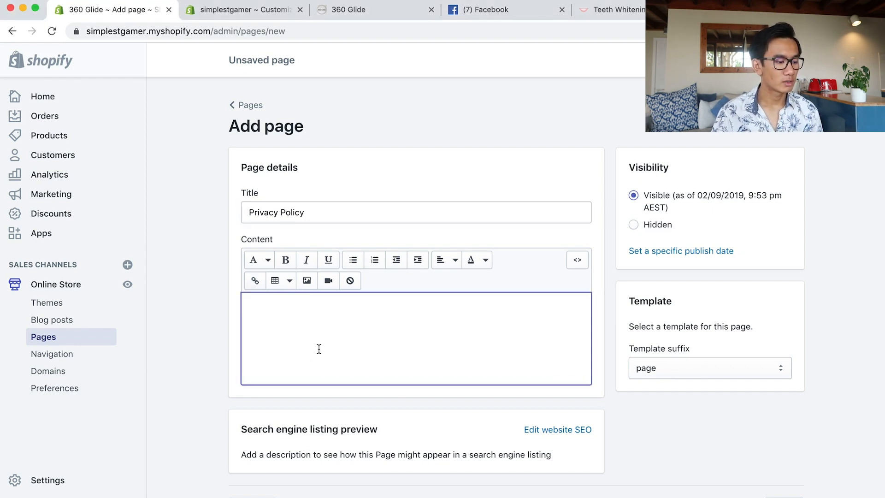
pyautogui.press('super+v')
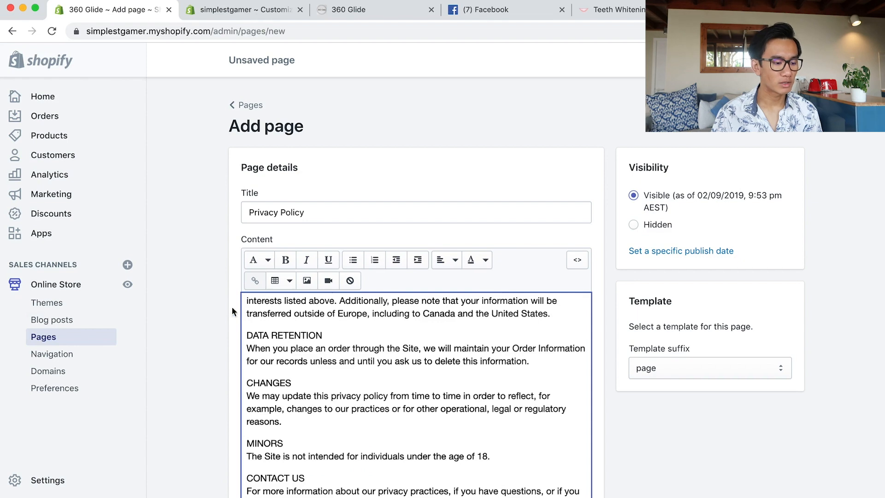
# Find the 'Flex' mentions and replace the old store name and support e-mail with the store's own.
pyautogui.press('super+f')
pyautogui.write('Flex')
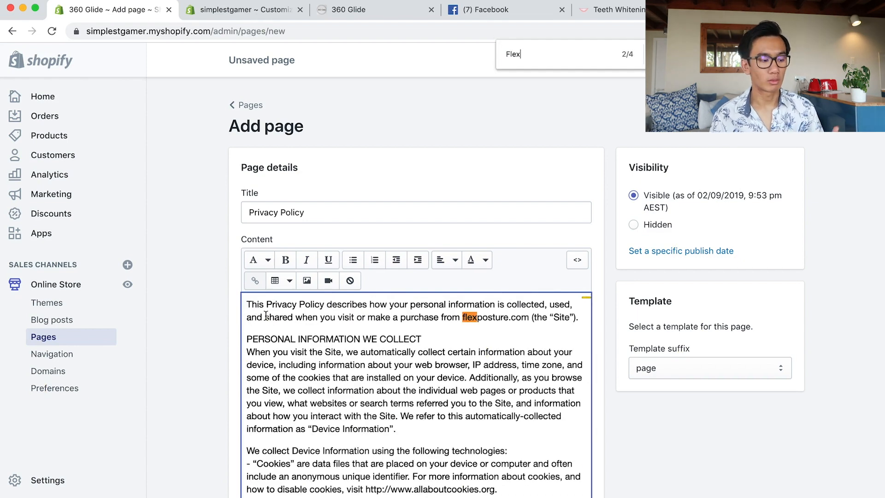
pyautogui.doubleClick(492, 317)
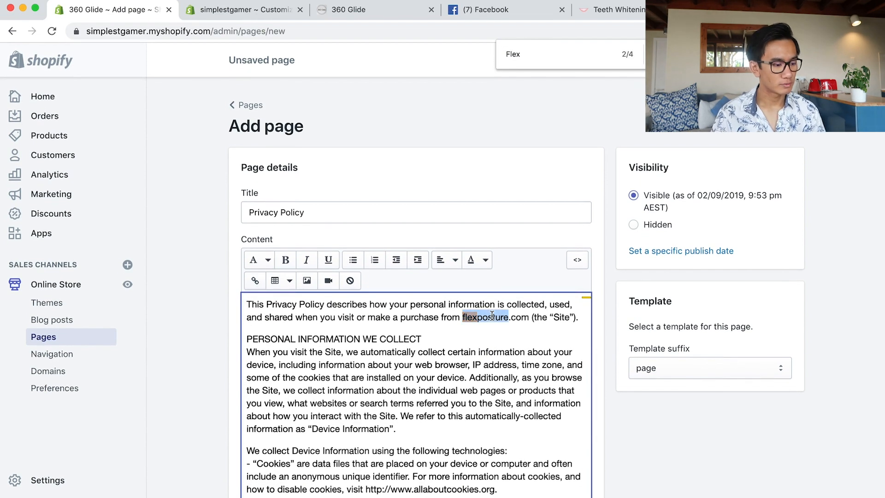
pyautogui.write('360glid')
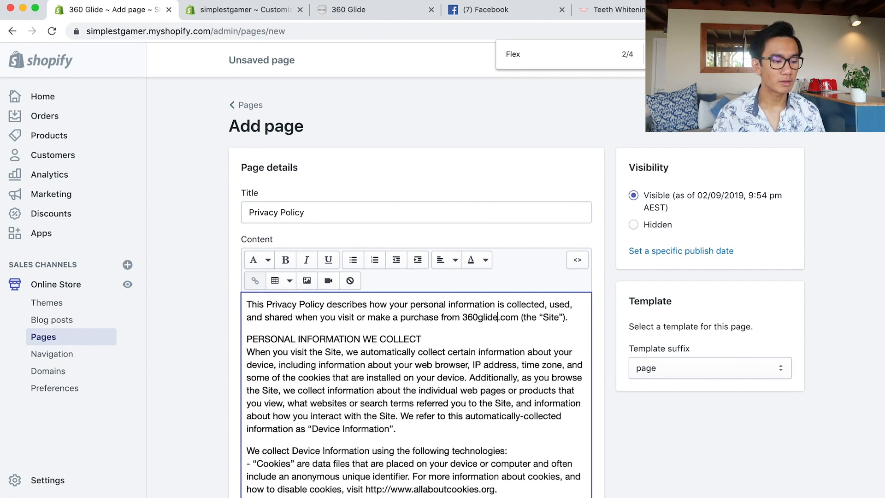
pyautogui.click(681, 54)
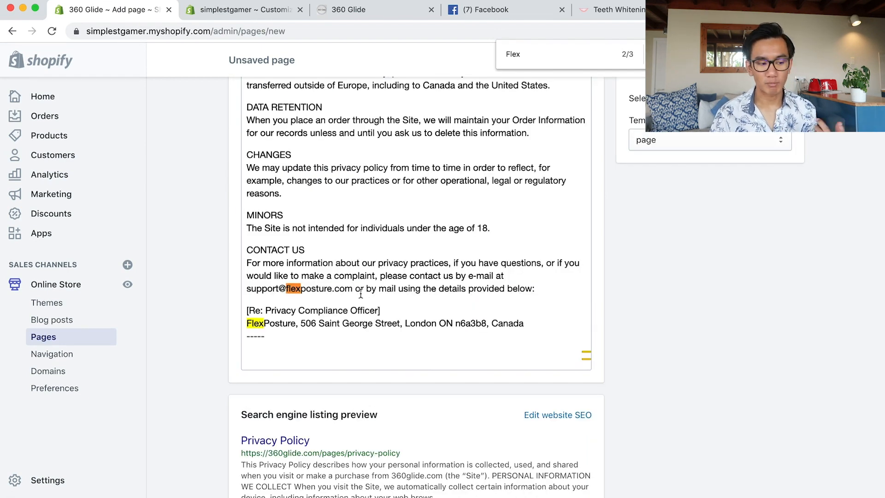
pyautogui.moveTo(250, 289); pyautogui.dragTo(318, 290)
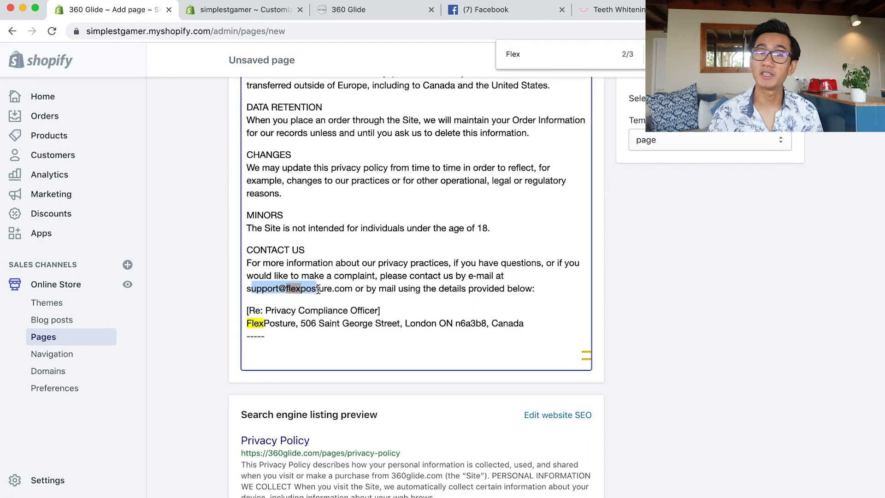
pyautogui.press('super+v')
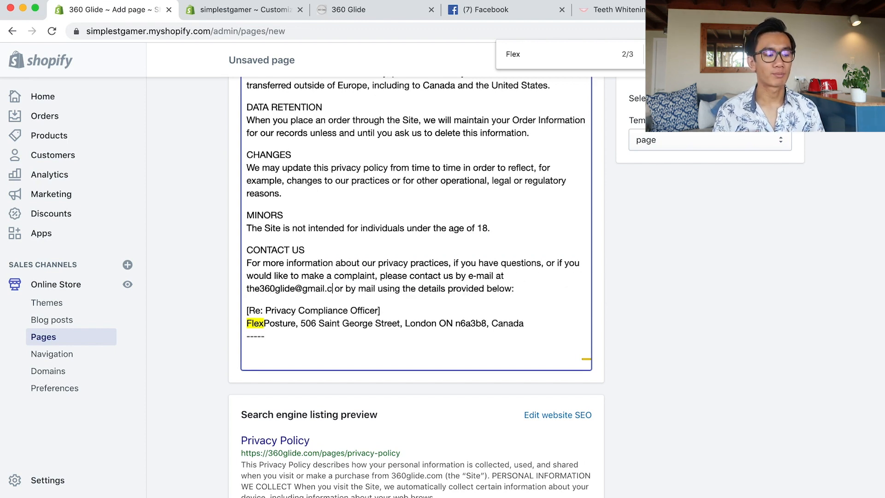
pyautogui.doubleClick(261, 320)
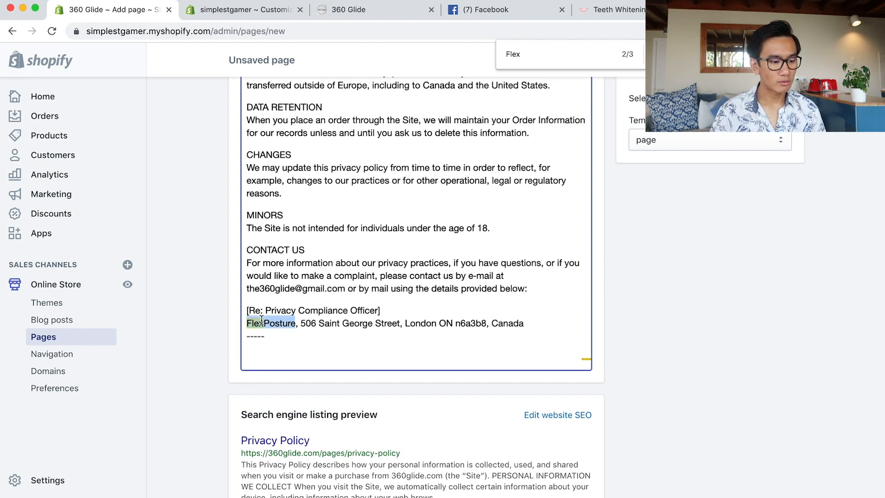
pyautogui.write('Service')
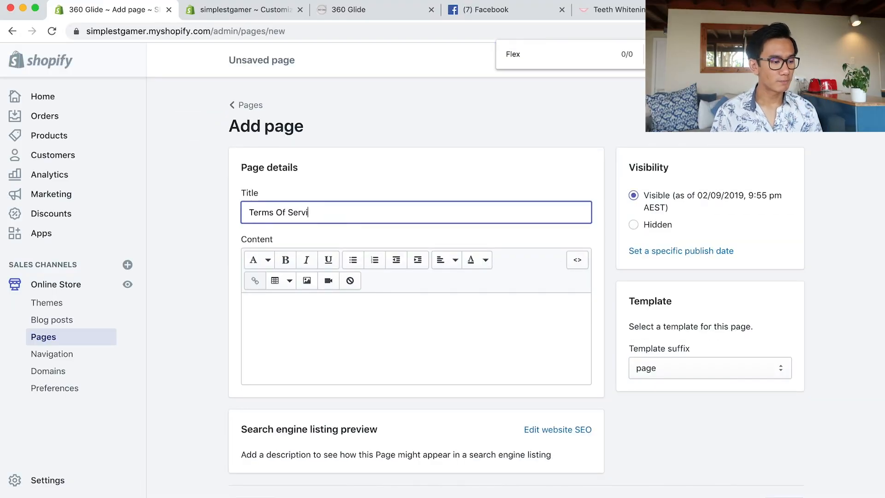
# Paste the terms text into the page content and swap the old support e-mail for the store's contact address.
pyautogui.press('super+Tab')
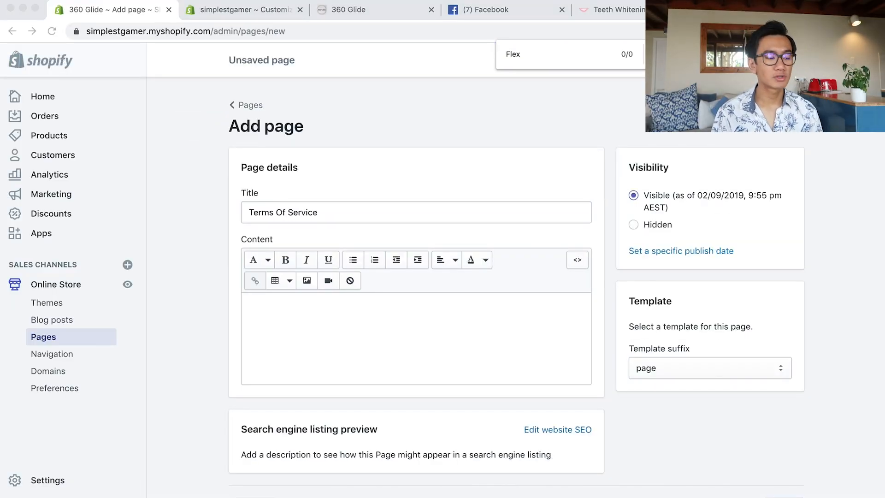
pyautogui.click(483, 323)
pyautogui.press('super+v')
pyautogui.click(566, 55)
pyautogui.press('Return')
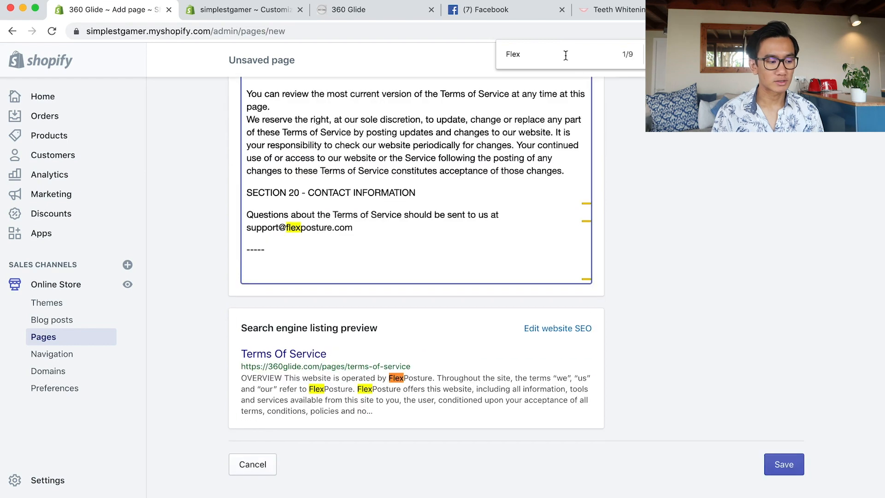
pyautogui.moveTo(248, 229); pyautogui.dragTo(365, 231)
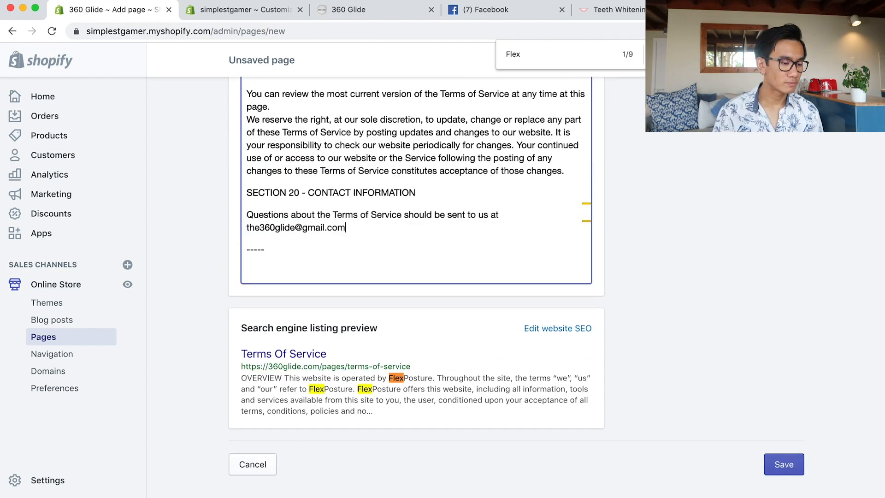
# Replace FlexPosture with 360 Glide in Section 14 and the opening paragraph.
pyautogui.press('super+shift+g')
pyautogui.doubleClick(480, 130)
pyautogui.write('360Glide')
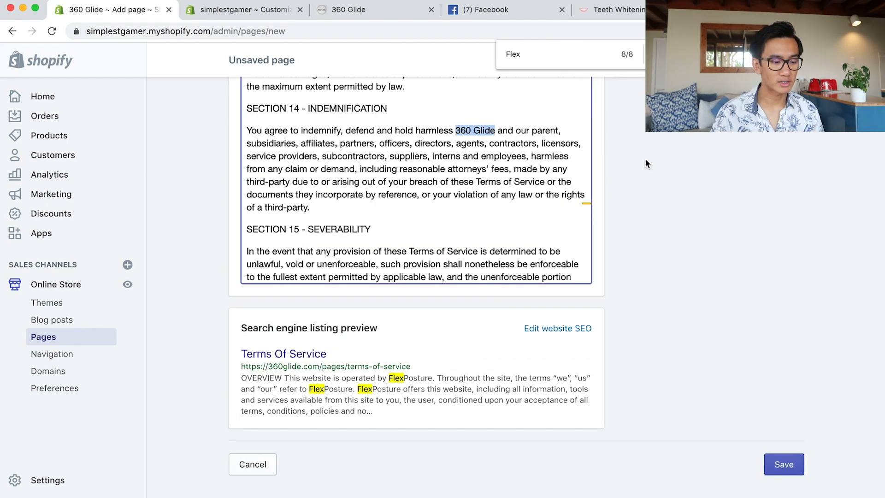
pyautogui.click(677, 54)
pyautogui.click(677, 54)
pyautogui.click(677, 55)
pyautogui.click(677, 55)
pyautogui.click(677, 55)
pyautogui.doubleClick(374, 288)
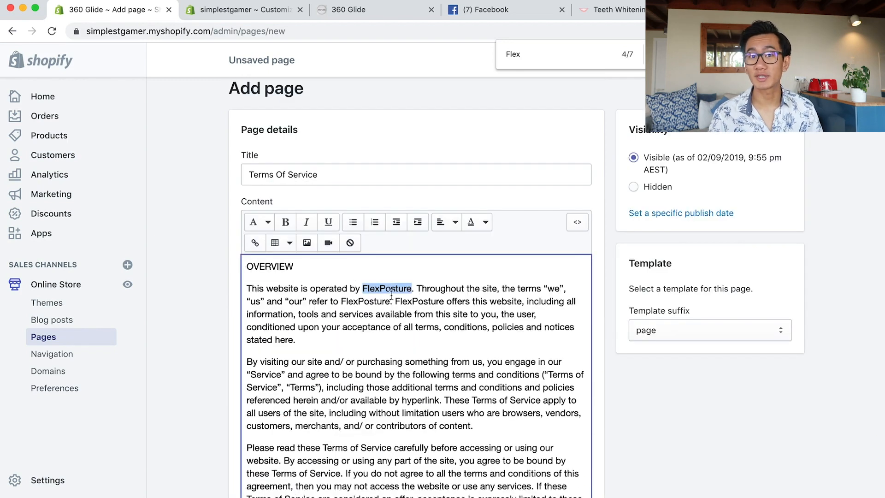
pyautogui.write('360 Glide')
# Change the remaining FlexPosture mentions to 360 Glide, undoing an accidental paragraph split.
pyautogui.hotkey('alt', 'shift', 'Left')
pyautogui.hotkey('alt', 'shift', 'Left')
pyautogui.press('super+c')
pyautogui.doubleClick(353, 303)
pyautogui.press('super+v')
pyautogui.press('super+z')
pyautogui.press('super+shift+v')
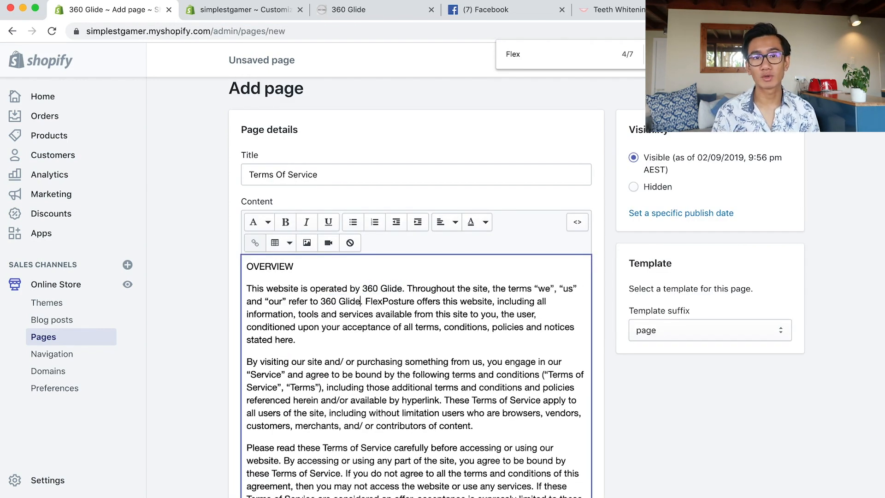
pyautogui.doubleClick(390, 302)
pyautogui.write('360 Glide')
pyautogui.press('super+f')
pyautogui.press('Return')
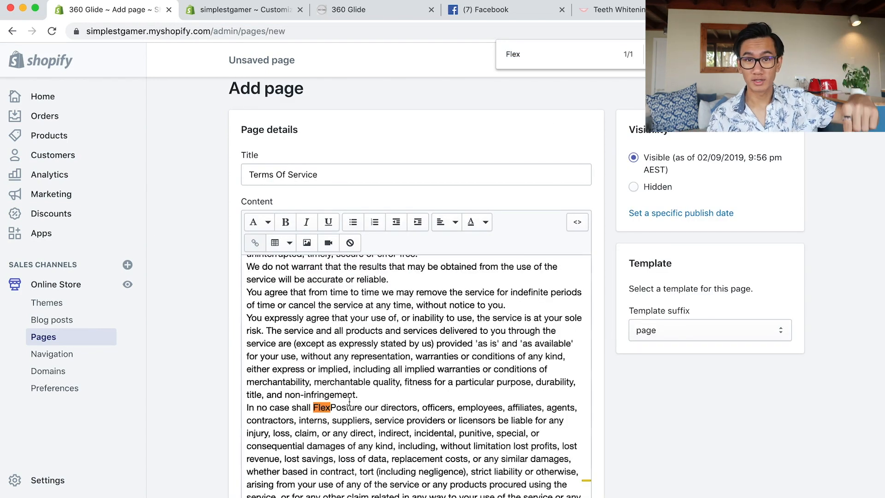
pyautogui.doubleClick(350, 406)
pyautogui.press('super+shift+v')
# Confirm no Flex matches remain and save the Terms Of Service page.
pyautogui.click(596, 55)
pyautogui.press('BackSpace')
pyautogui.write('x')
pyautogui.click(789, 60)
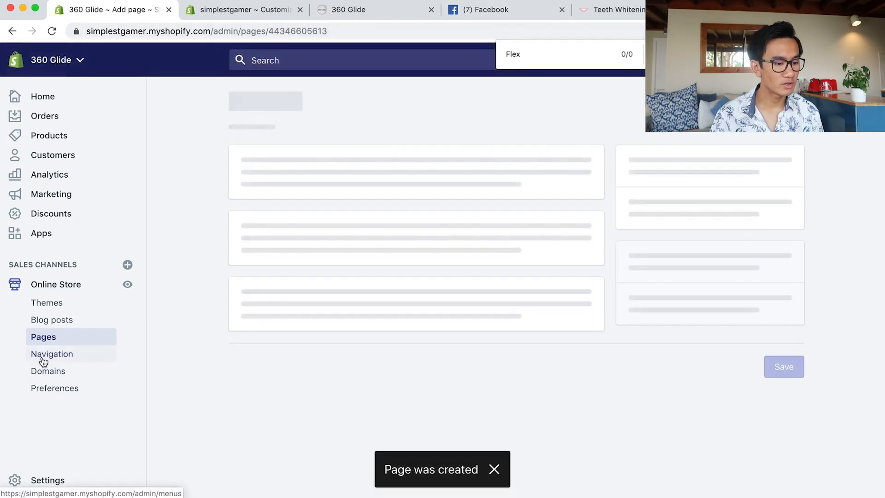
# Remove the Footer menu's existing Search item, then add a Search link back.
pyautogui.click(43, 360)
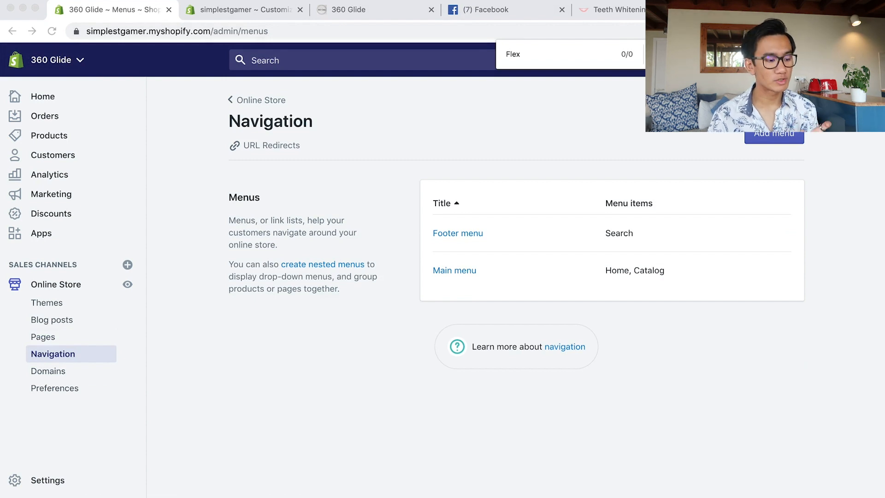
pyautogui.click(469, 231)
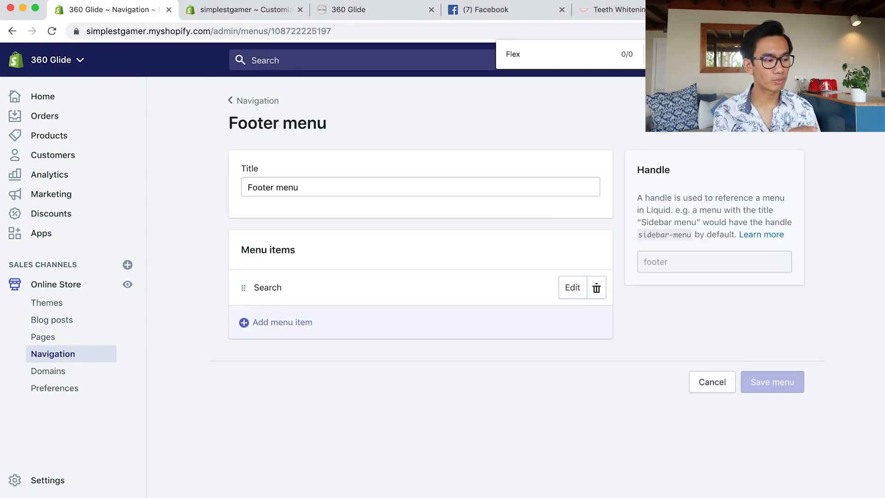
pyautogui.click(597, 288)
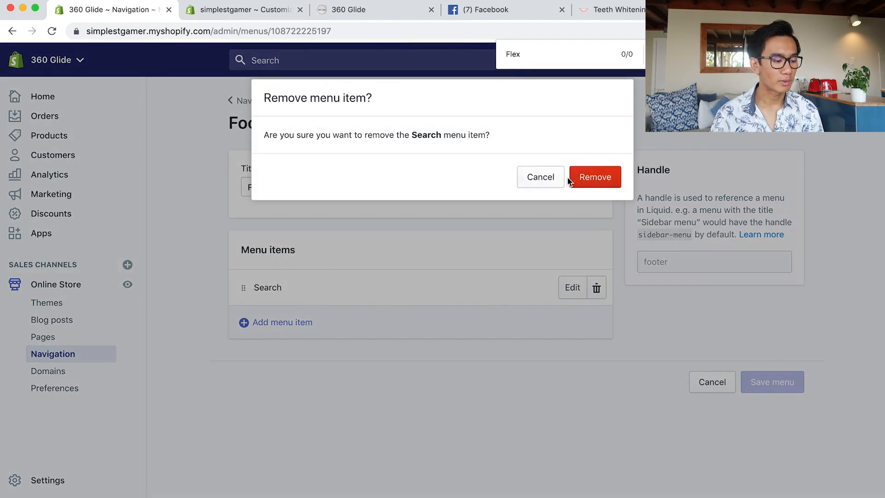
pyautogui.click(604, 179)
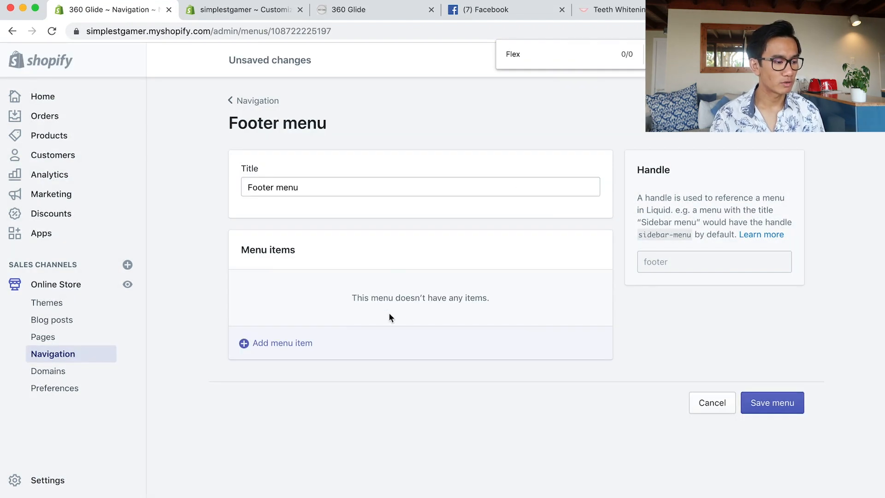
pyautogui.click(278, 345)
pyautogui.click(310, 278)
pyautogui.click(312, 318)
pyautogui.click(304, 146)
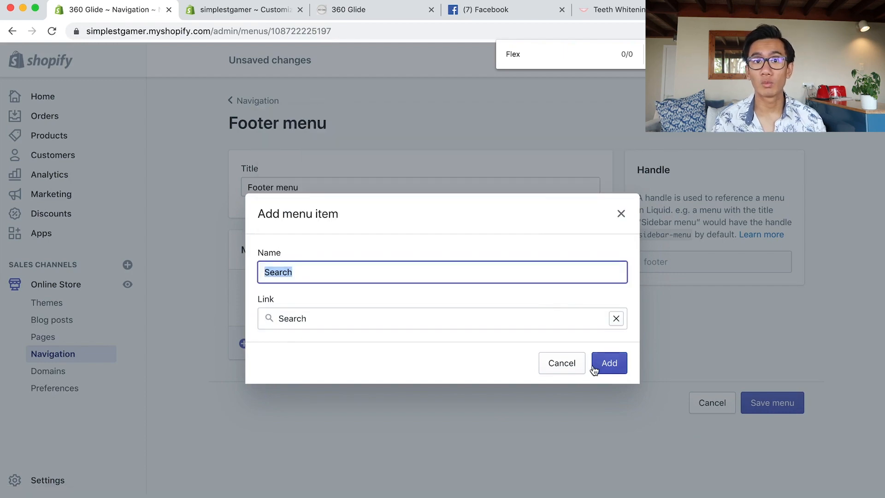
pyautogui.click(596, 368)
# Add About Us and Shipping Information page links to the footer menu.
pyautogui.click(278, 323)
pyautogui.click(311, 318)
pyautogui.click(340, 218)
pyautogui.click(337, 174)
pyautogui.click(604, 364)
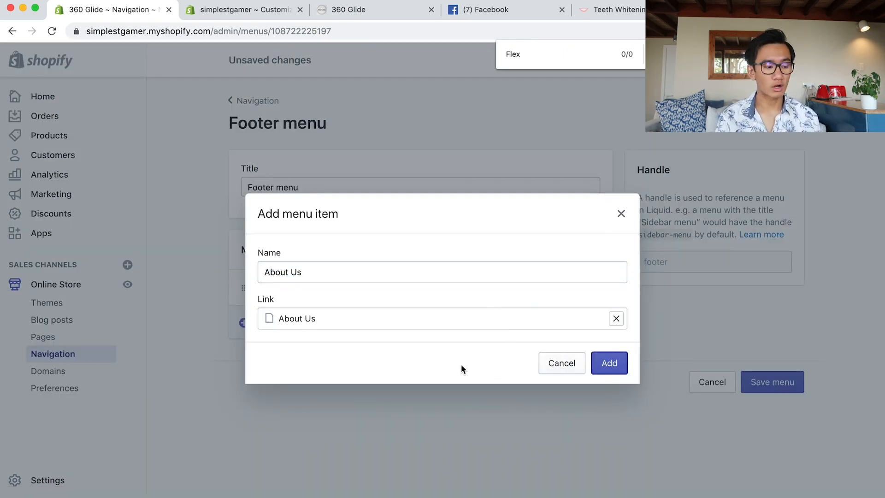
pyautogui.click(279, 359)
pyautogui.click(311, 318)
pyautogui.click(349, 221)
pyautogui.click(346, 262)
pyautogui.click(604, 364)
pyautogui.click(268, 397)
# Add Refund Policy and Privacy Policy page links to the footer menu.
pyautogui.click(318, 319)
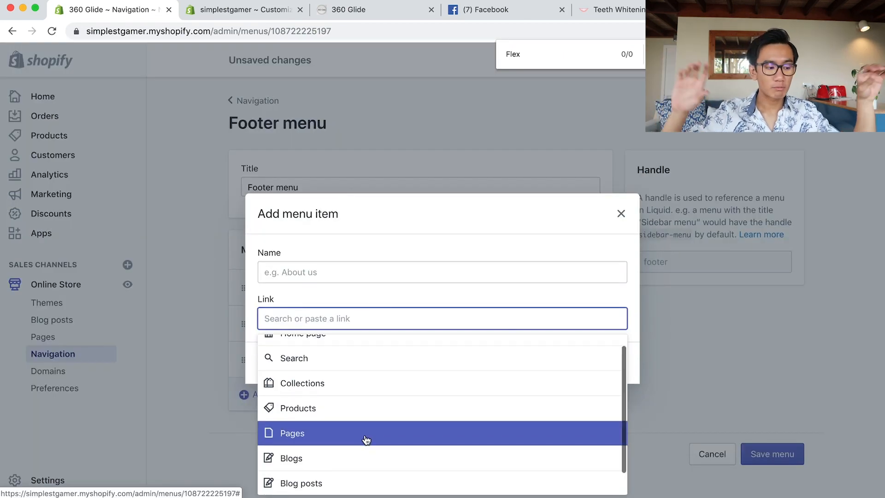
pyautogui.click(367, 438)
pyautogui.click(364, 421)
pyautogui.click(609, 364)
pyautogui.click(296, 429)
pyautogui.click(311, 318)
pyautogui.click(335, 434)
pyautogui.click(350, 395)
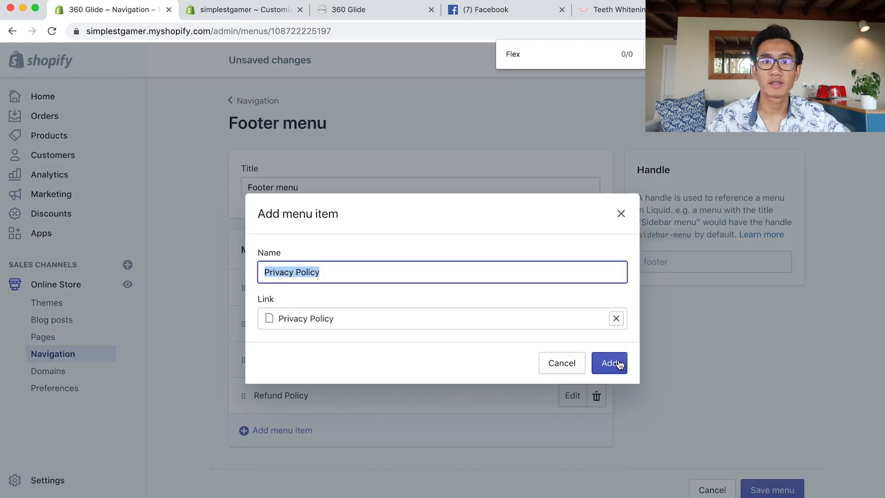
pyautogui.click(609, 363)
# Add a Terms Of Service page link and save the footer menu.
pyautogui.click(283, 466)
pyautogui.click(311, 318)
pyautogui.scroll(-2, 355, 456)
pyautogui.click(356, 480)
pyautogui.click(370, 473)
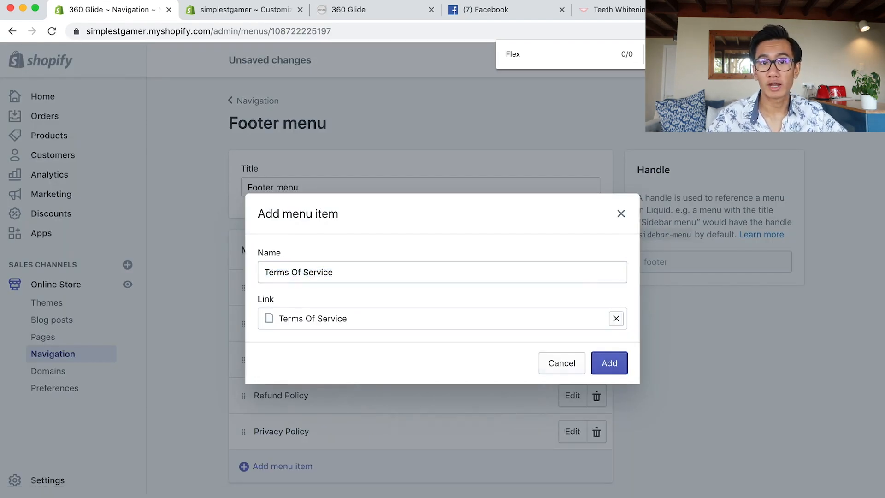
pyautogui.click(610, 363)
pyautogui.click(776, 466)
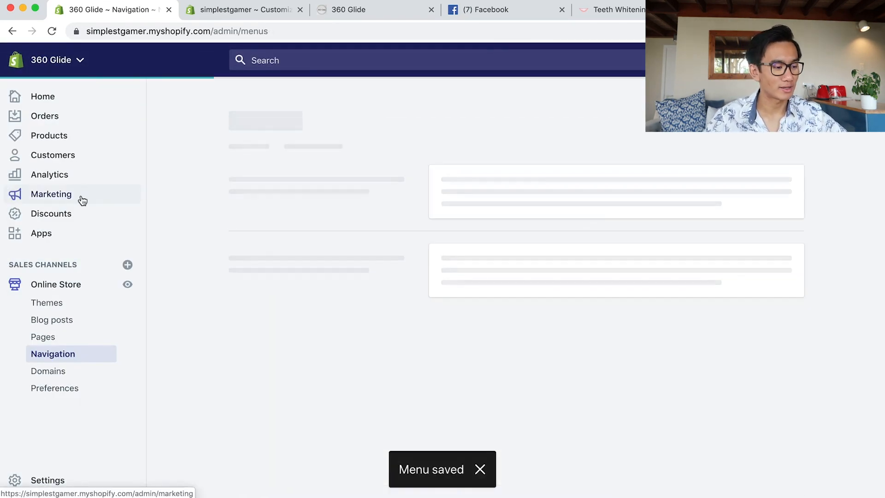
# Delete the Catalog item from the main menu.
pyautogui.click(450, 284)
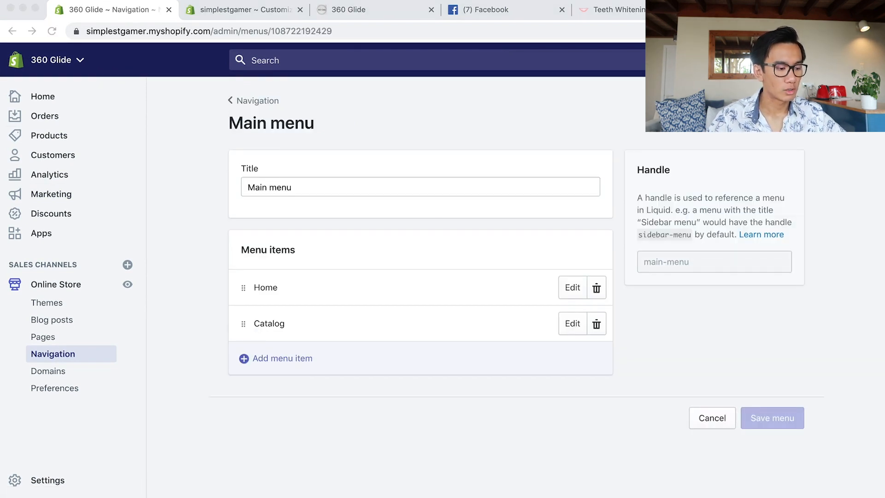
pyautogui.click(596, 323)
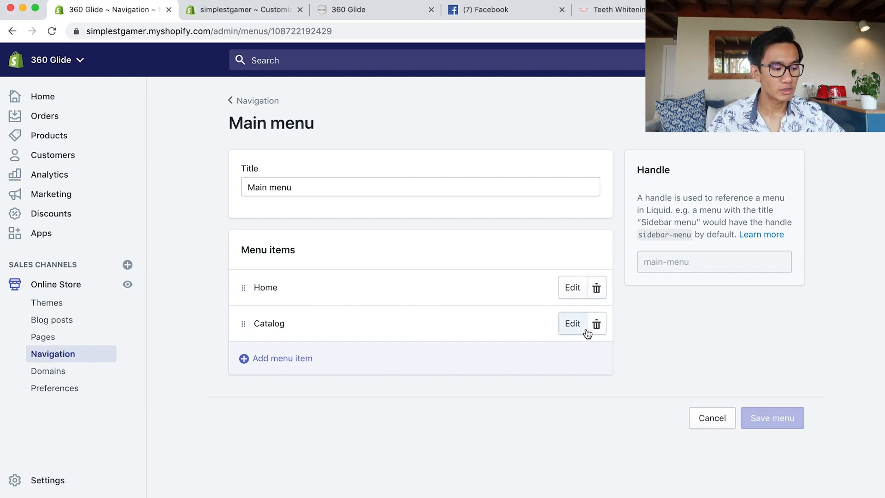
pyautogui.click(595, 329)
pyautogui.click(594, 181)
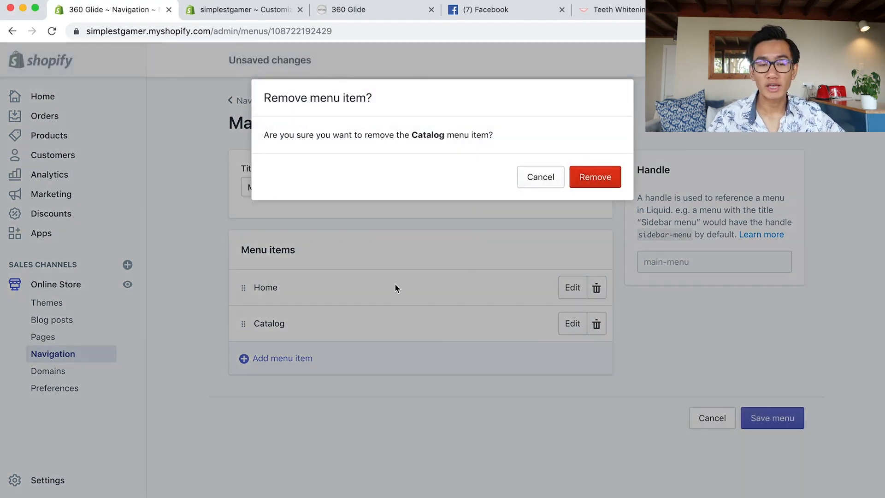
# Add a Shipping Information page link to the main menu.
pyautogui.click(323, 325)
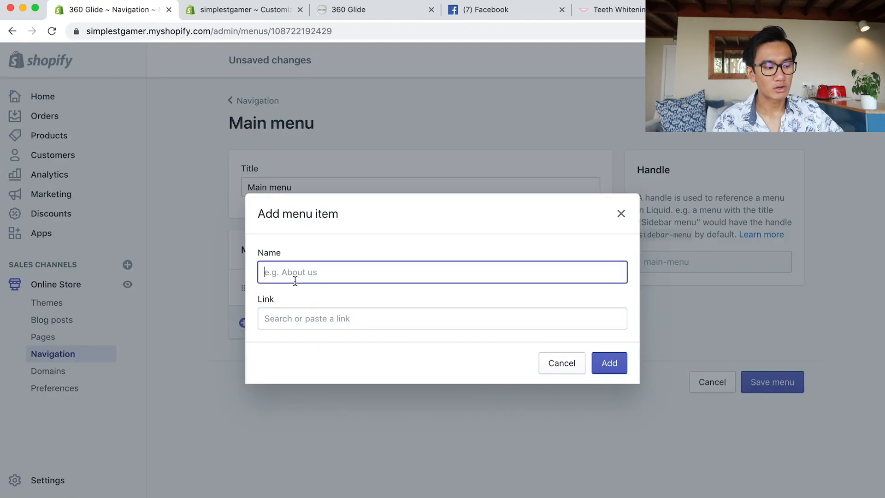
pyautogui.click(302, 318)
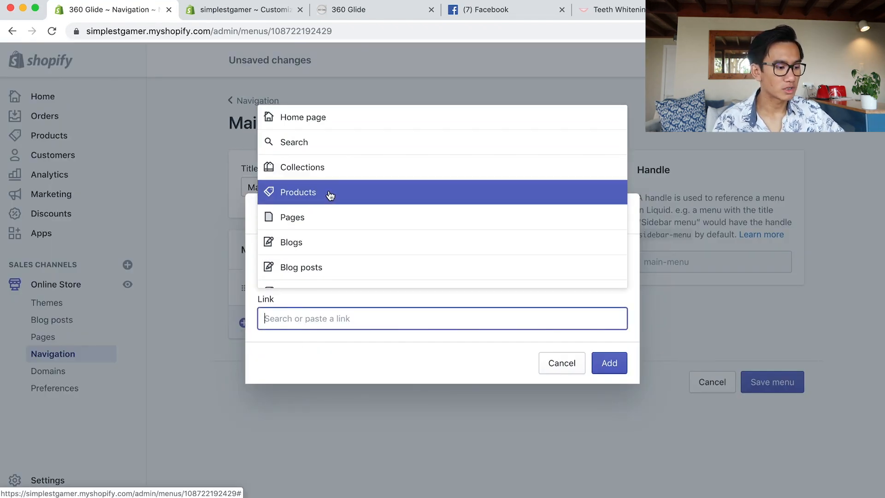
pyautogui.click(293, 221)
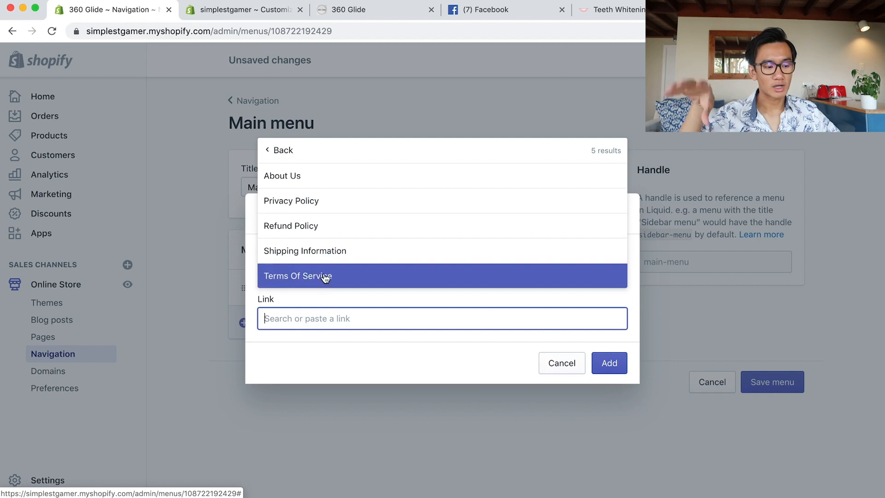
pyautogui.click(312, 251)
pyautogui.click(602, 368)
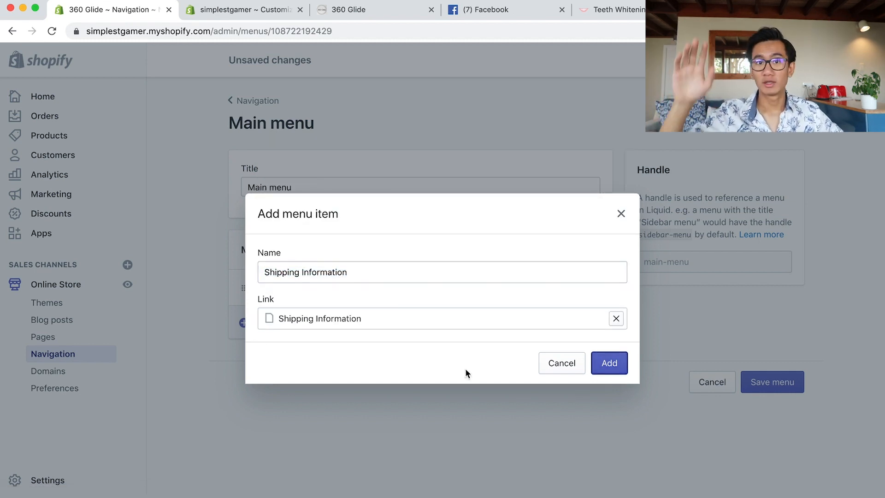
# Pick Footer menu as the menu shown in the store footer.
pyautogui.click(307, 359)
pyautogui.click(329, 312)
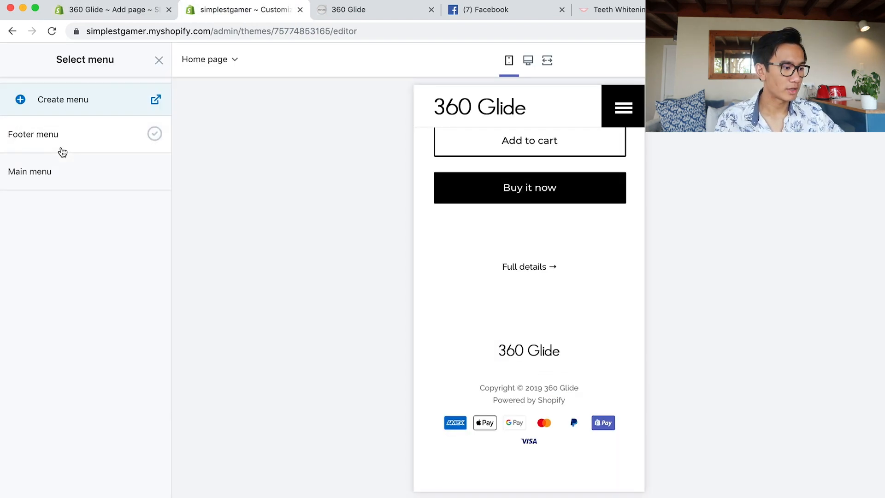
pyautogui.click(60, 146)
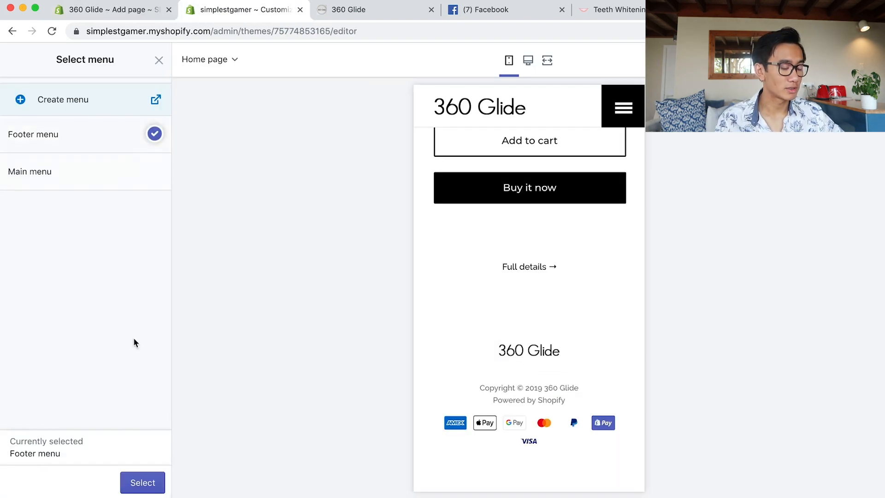
# Confirm Footer menu for the footer and set the custom logo width to 300 px.
pyautogui.click(134, 488)
pyautogui.scroll(3, 76, 327)
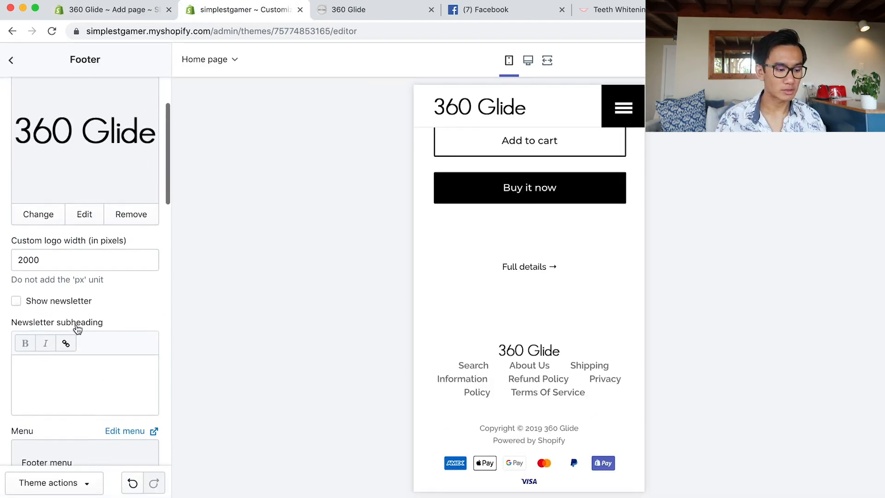
pyautogui.scroll(3, 81, 321)
pyautogui.click(53, 355)
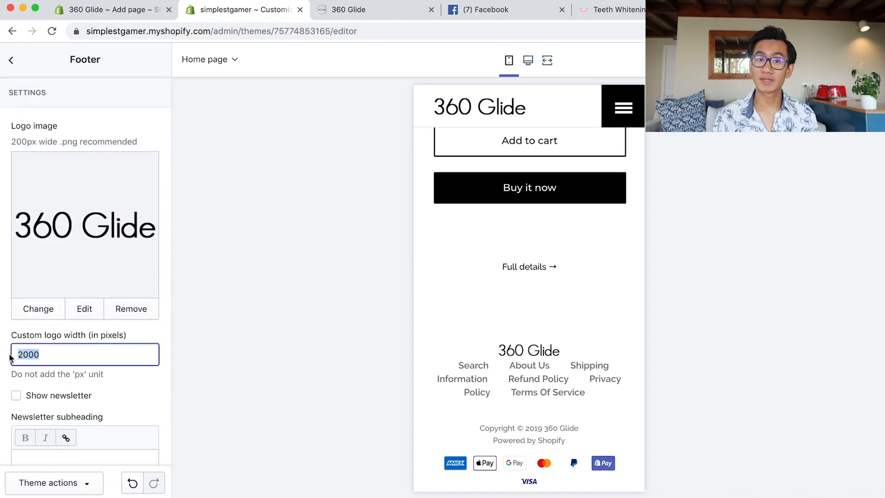
pyautogui.click(123, 391)
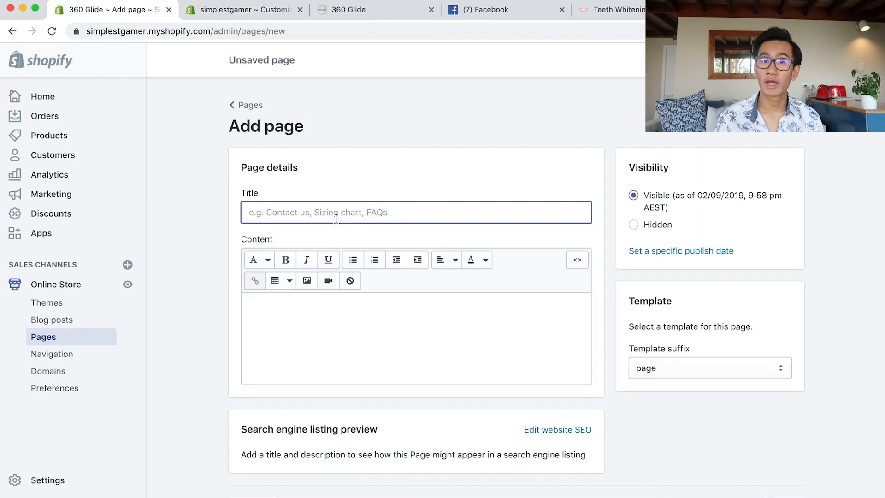
# Create a Contact Us page with the pasted contact instructions and save it.
pyautogui.write('Contact Us')
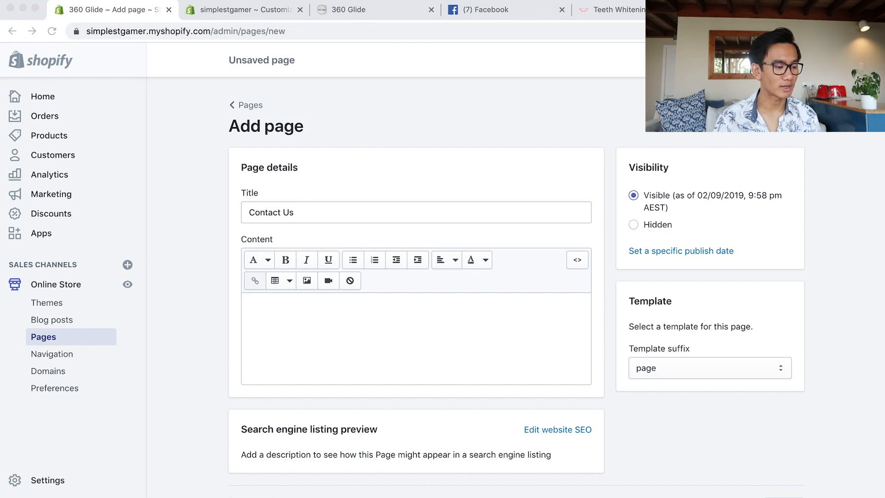
pyautogui.click(362, 328)
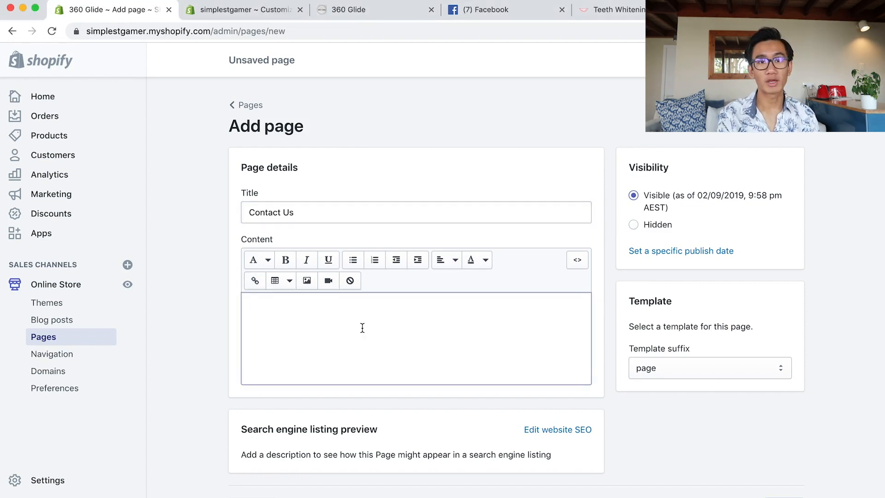
pyautogui.press('super+v')
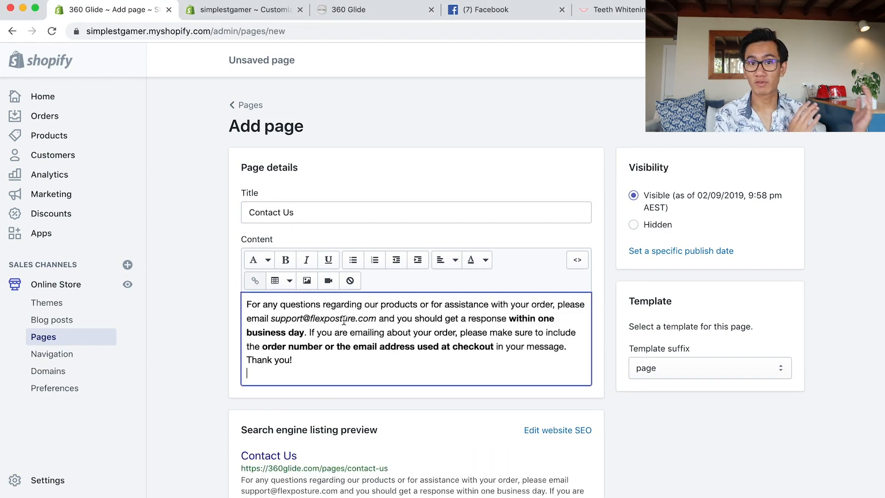
pyautogui.doubleClick(290, 319)
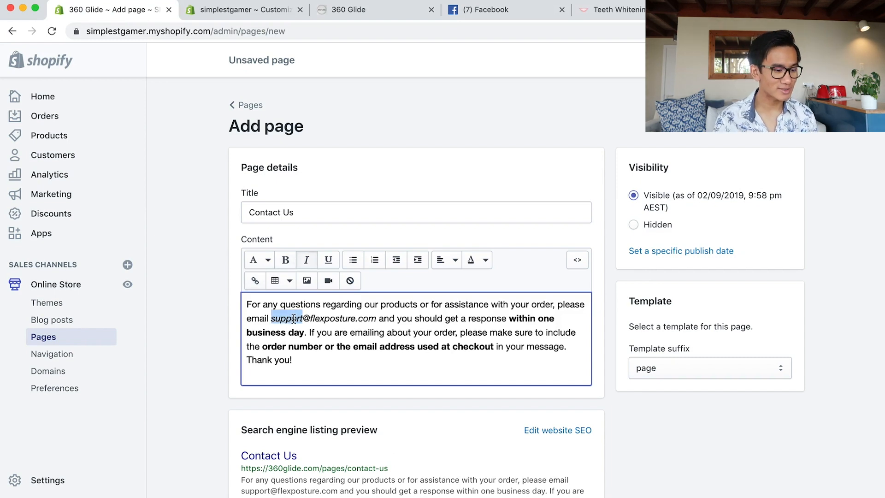
pyautogui.press('super+s')
# Add a Contact Us page link to the main menu and save the menu.
pyautogui.click(37, 353)
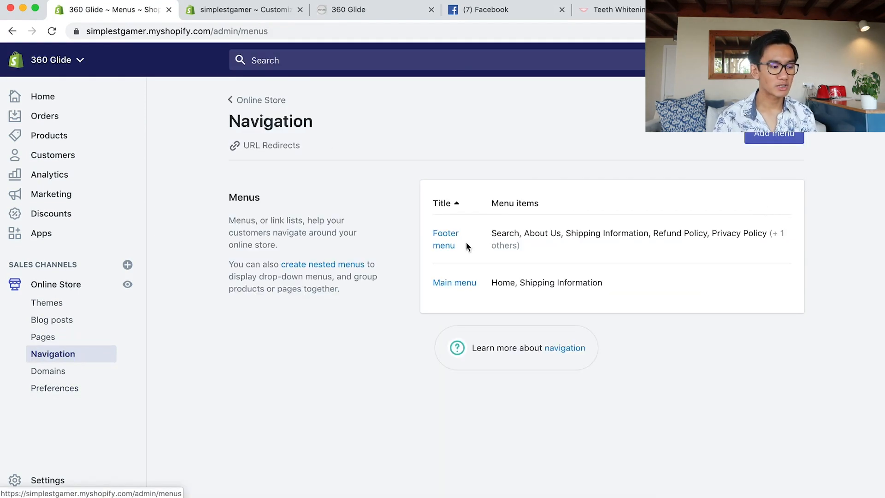
pyautogui.click(436, 283)
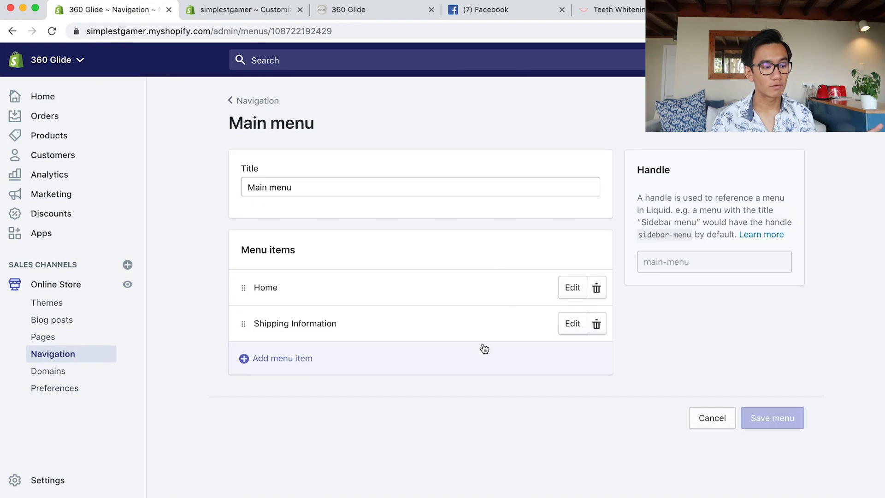
pyautogui.click(302, 363)
pyautogui.click(323, 227)
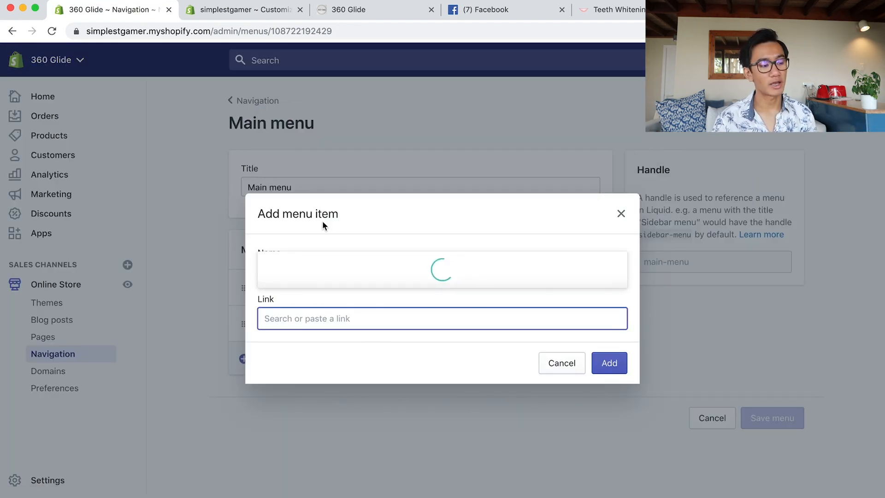
pyautogui.click(322, 174)
pyautogui.click(608, 364)
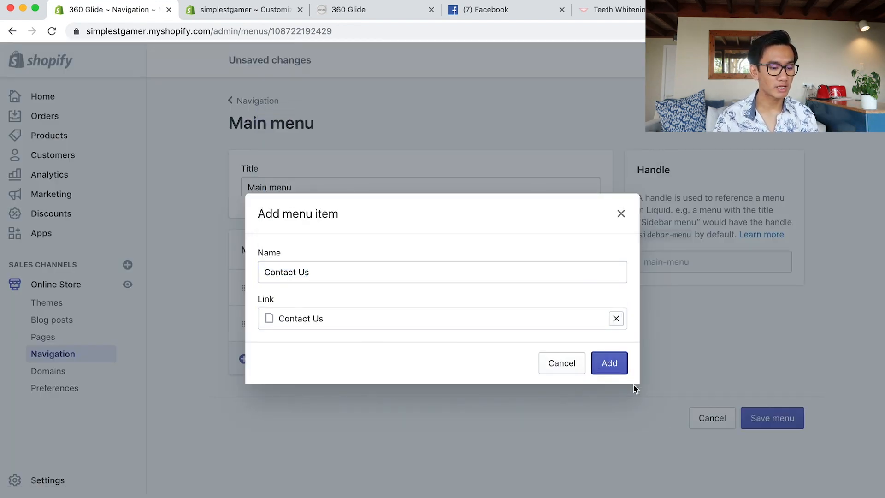
pyautogui.click(784, 452)
pyautogui.click(240, 9)
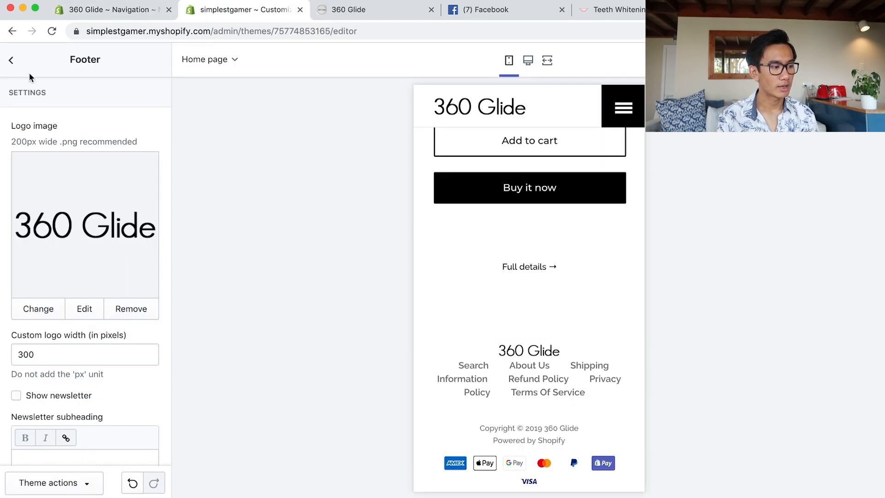
# Set Main menu as the header section's navigation menu.
pyautogui.click(12, 60)
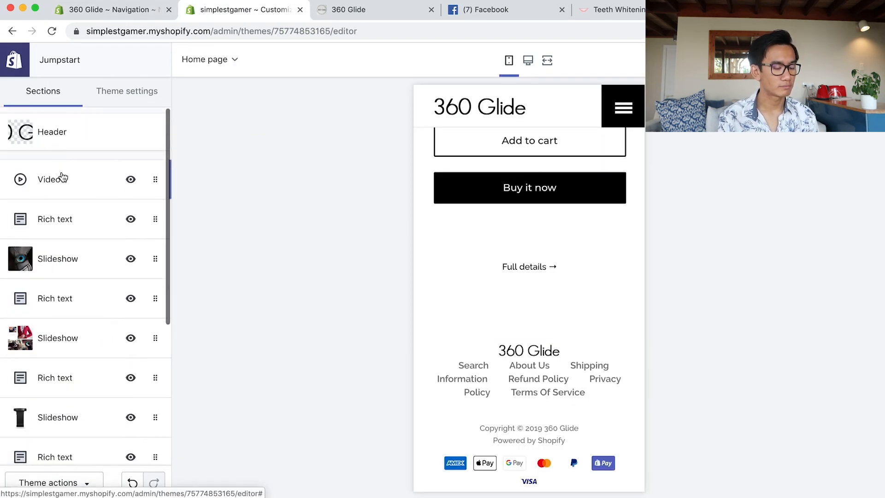
pyautogui.click(64, 132)
pyautogui.scroll(-5, 112, 309)
pyautogui.click(85, 281)
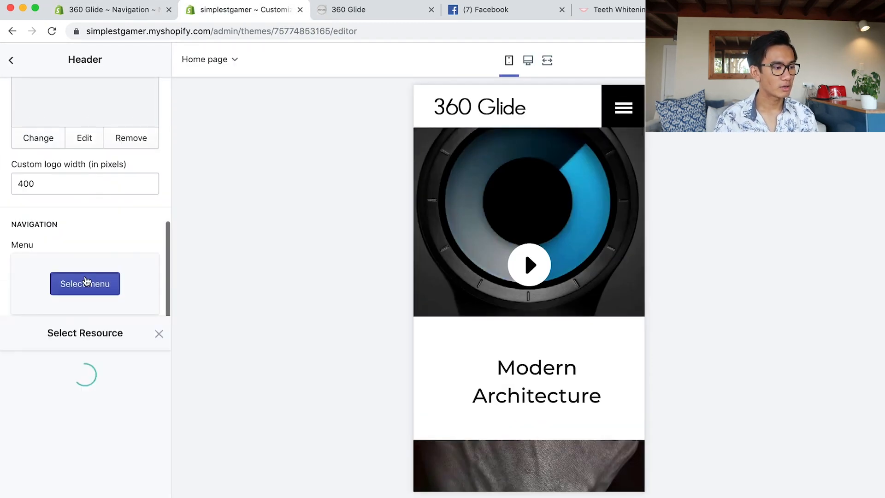
pyautogui.click(53, 174)
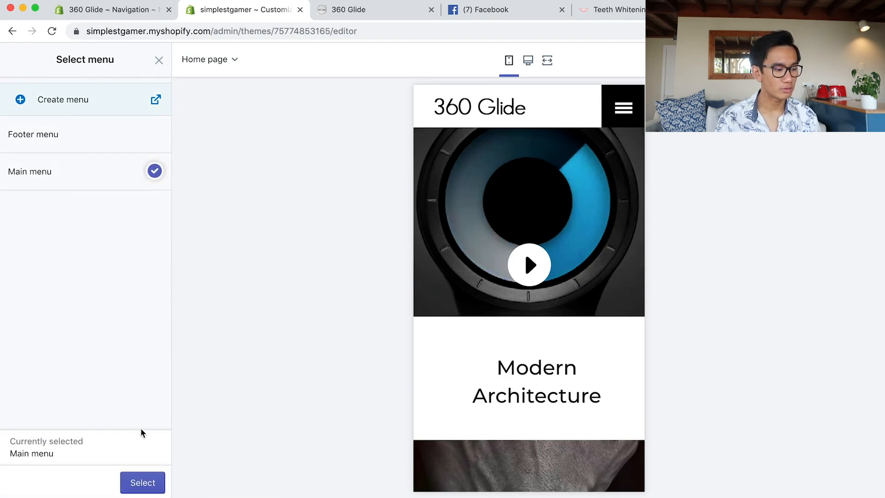
pyautogui.click(141, 479)
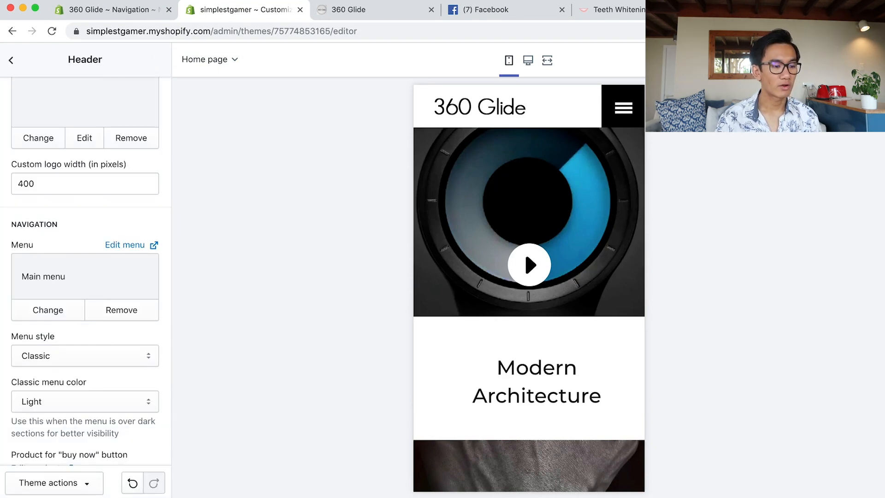
# Open and close the mobile navigation menu, scroll the product section, then view the HiSmile site.
pyautogui.click(623, 107)
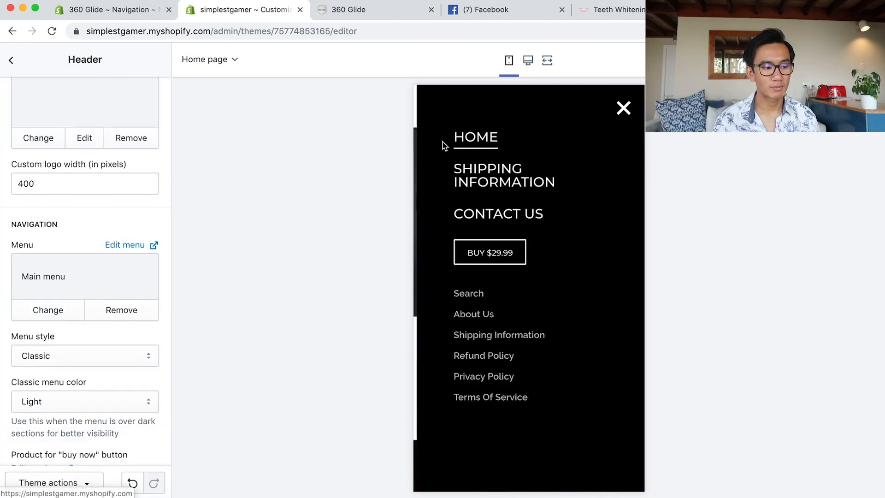
pyautogui.click(625, 109)
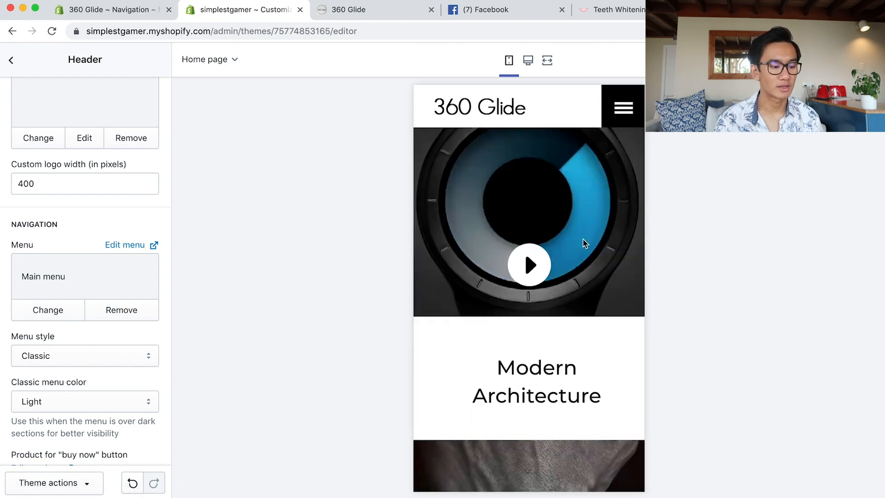
pyautogui.scroll(-10, 567, 306)
pyautogui.scroll(-10, 567, 306)
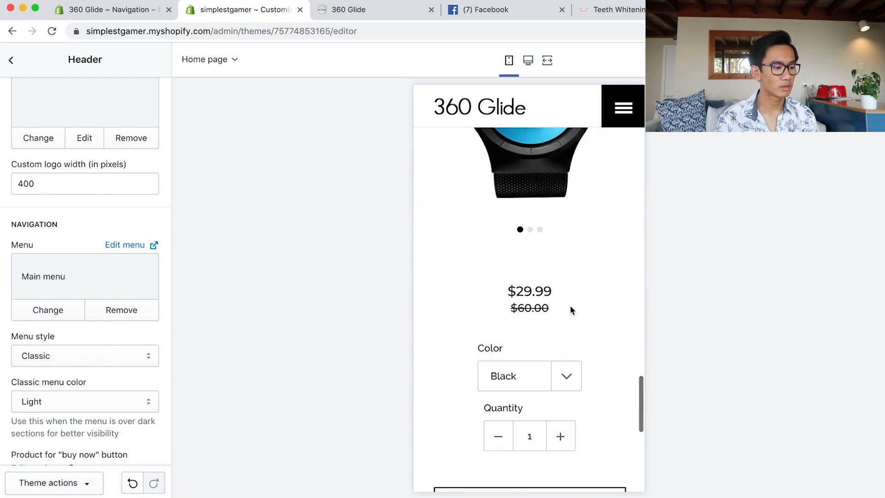
pyautogui.scroll(3, 571, 310)
pyautogui.scroll(-4, 572, 310)
pyautogui.scroll(2, 572, 310)
pyautogui.scroll(-5, 571, 311)
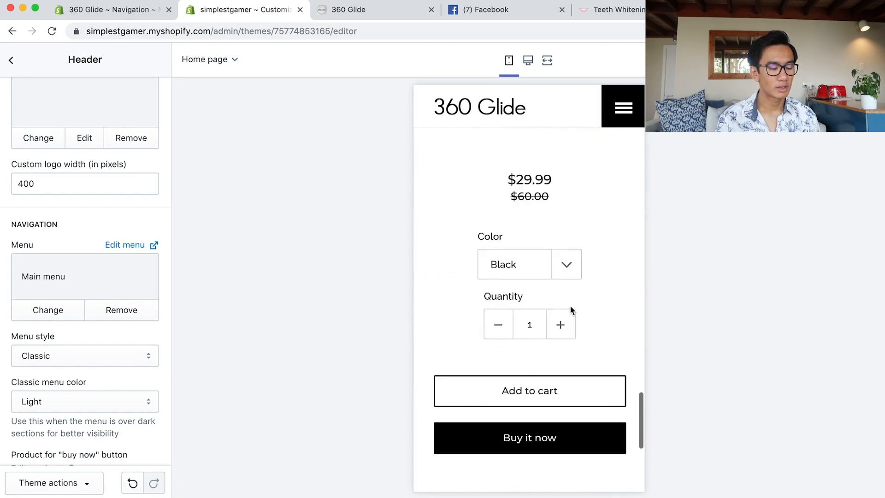
pyautogui.scroll(5, 519, 197)
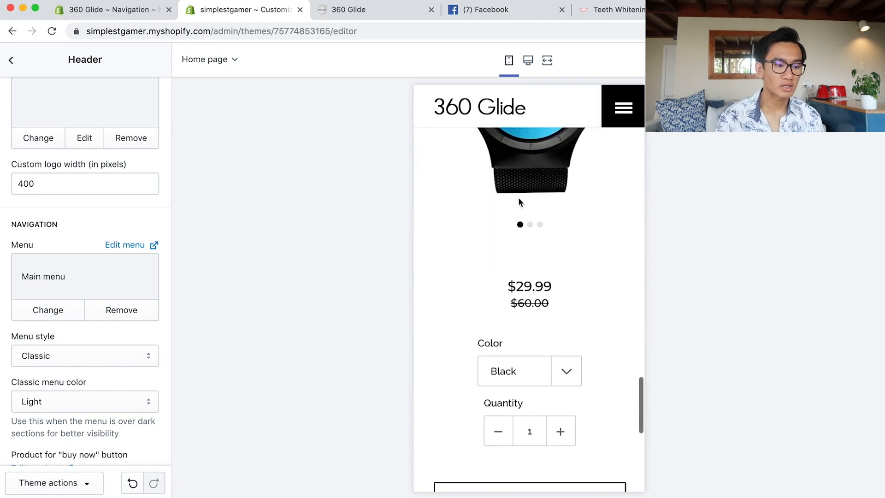
pyautogui.scroll(-3, 546, 187)
pyautogui.click(599, 10)
pyautogui.click(518, 313)
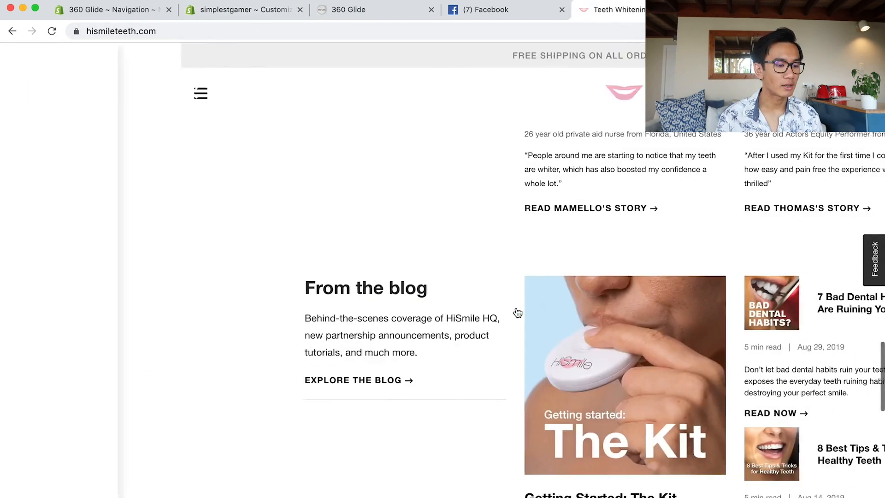
# Browse HiSmile's products listing to the Teeth Whitening Kit page priced $79.99 AUD.
pyautogui.scroll(-15, 518, 304)
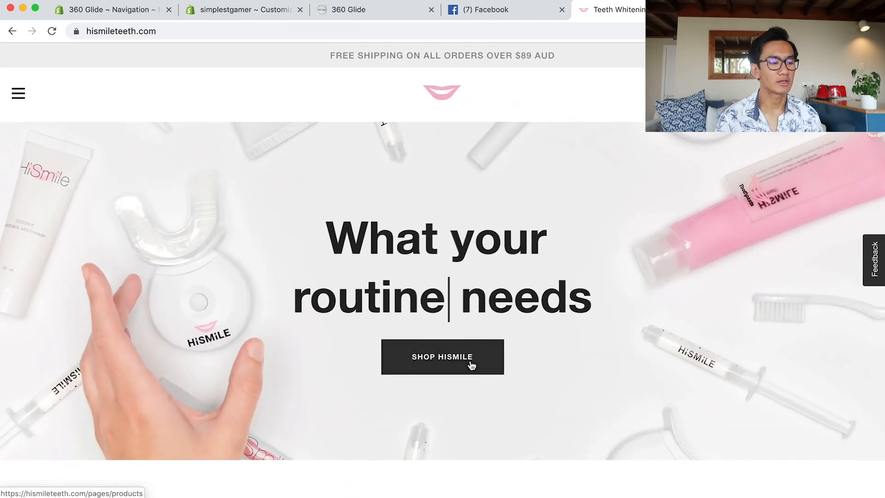
pyautogui.scroll(-10, 471, 365)
pyautogui.scroll(9, 353, 171)
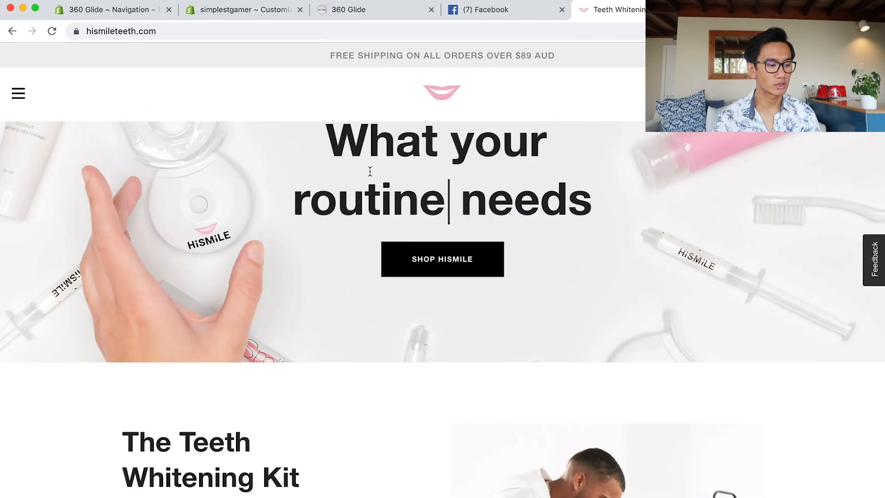
pyautogui.click(427, 262)
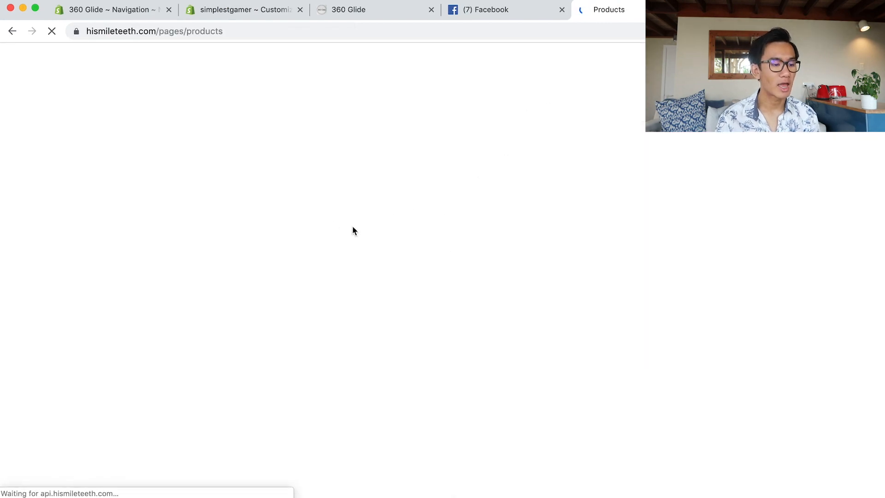
pyautogui.scroll(-5, 353, 228)
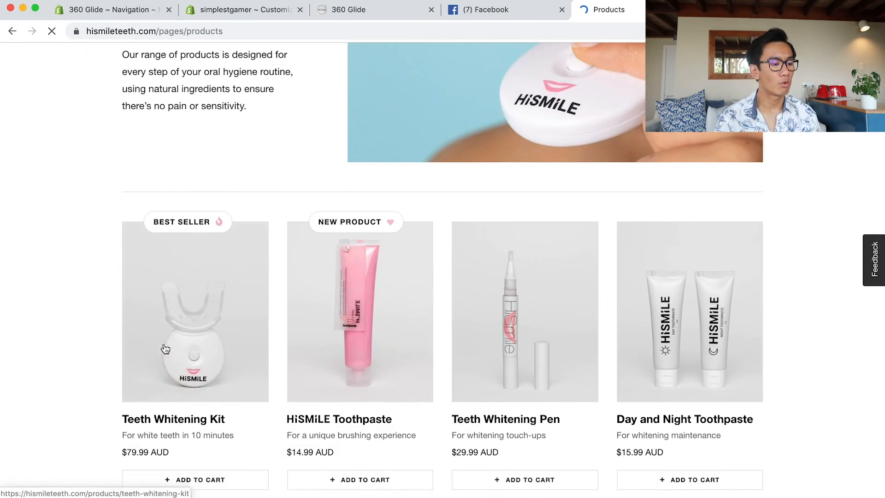
pyautogui.click(165, 349)
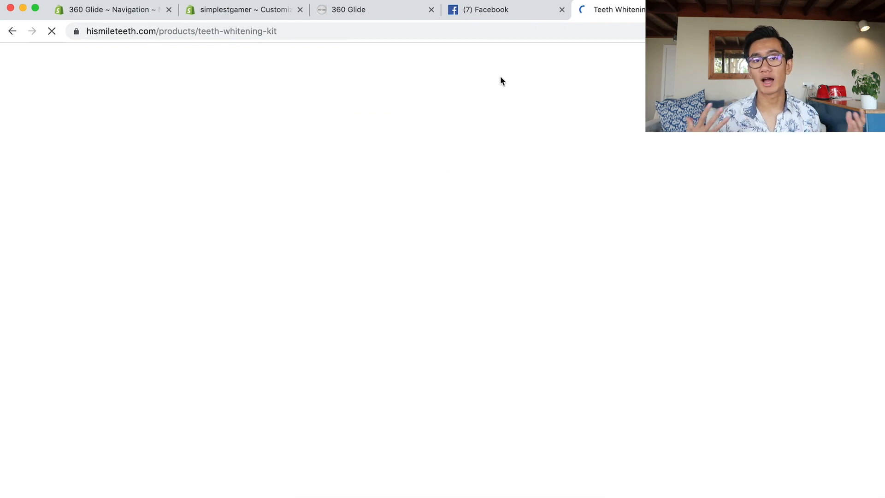
pyautogui.scroll(-3, 537, 239)
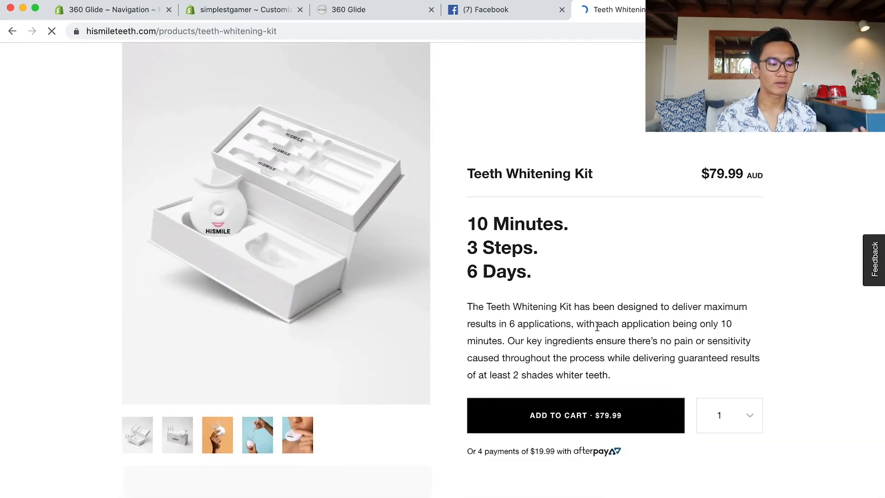
pyautogui.scroll(-10, 598, 336)
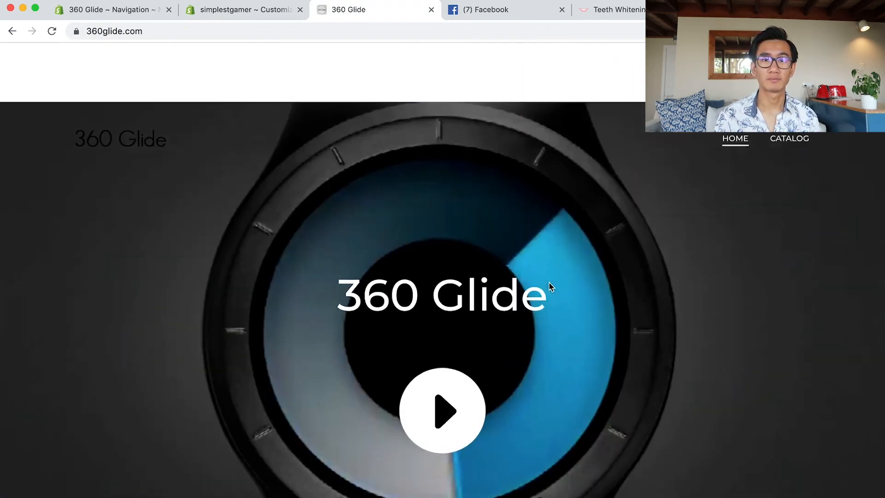
# Add one Black 360 Glide watch ($29.99) to the cart and proceed to checkout.
pyautogui.scroll(-10, 616, 279)
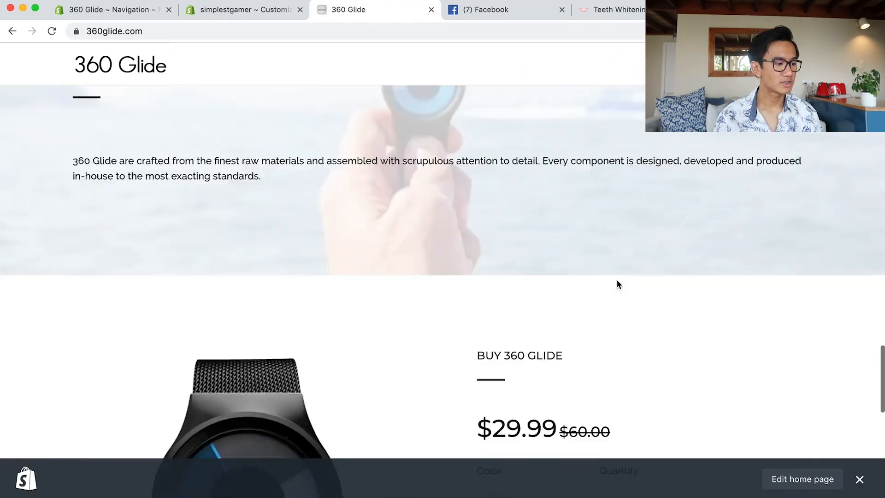
pyautogui.click(624, 220)
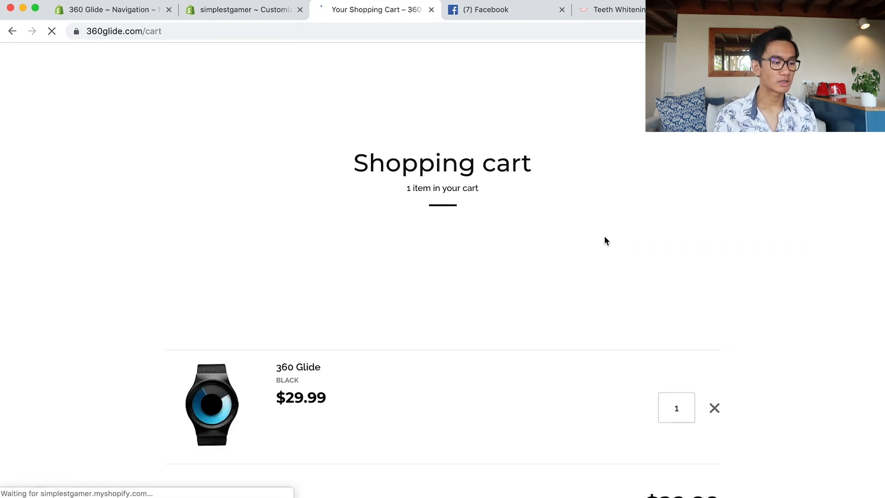
pyautogui.scroll(-4, 604, 236)
pyautogui.scroll(-2, 601, 239)
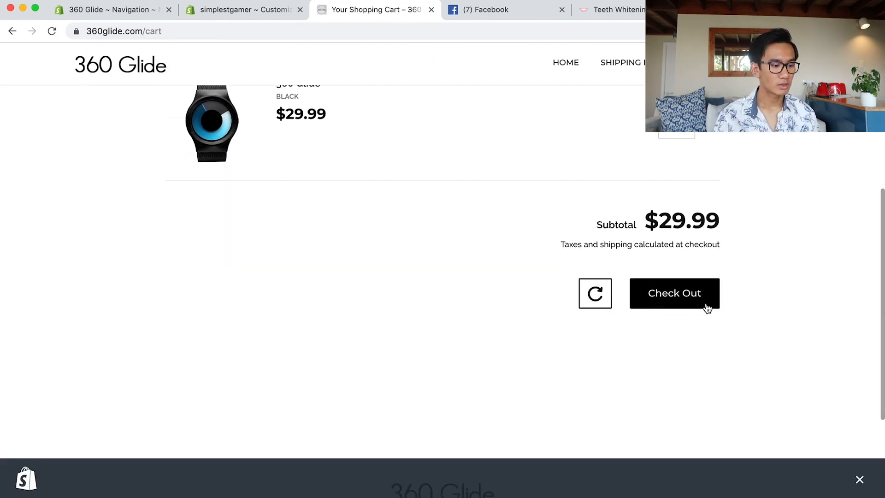
pyautogui.click(686, 302)
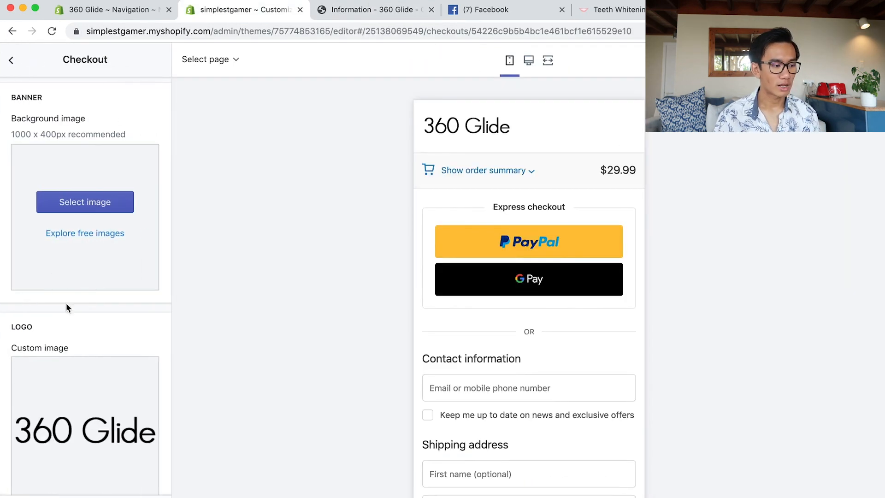
pyautogui.scroll(-6, 85, 353)
# Center the checkout logo and set its size to Large.
pyautogui.scroll(-1, 85, 353)
pyautogui.click(69, 302)
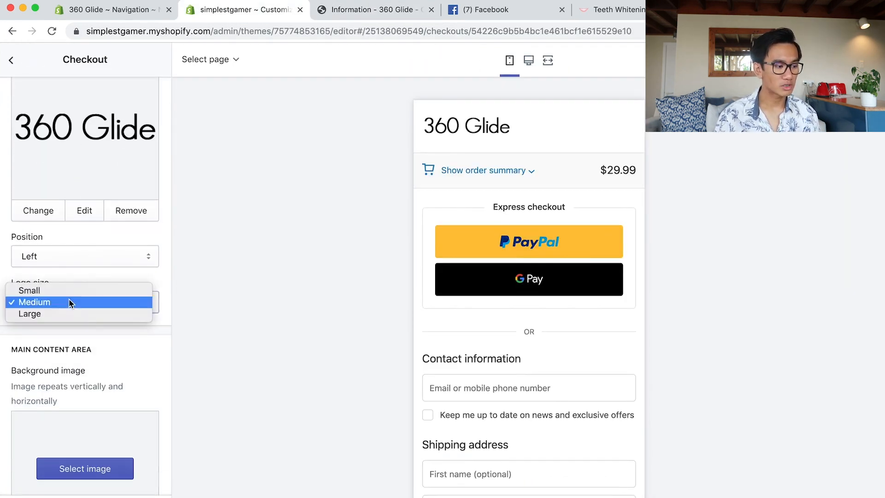
pyautogui.click(68, 256)
pyautogui.click(68, 257)
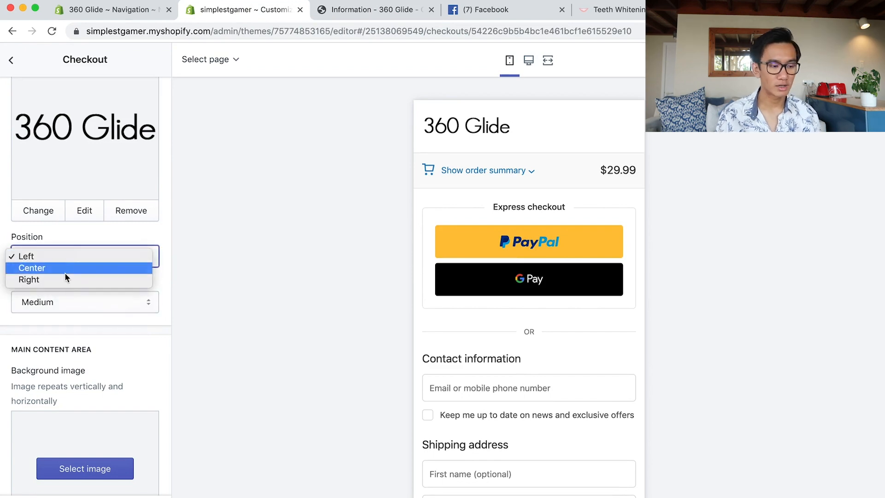
pyautogui.click(64, 269)
pyautogui.click(67, 305)
pyautogui.click(68, 314)
# Make the accent and button colours black, then try Continue to shipping in the preview.
pyautogui.scroll(-3, 69, 318)
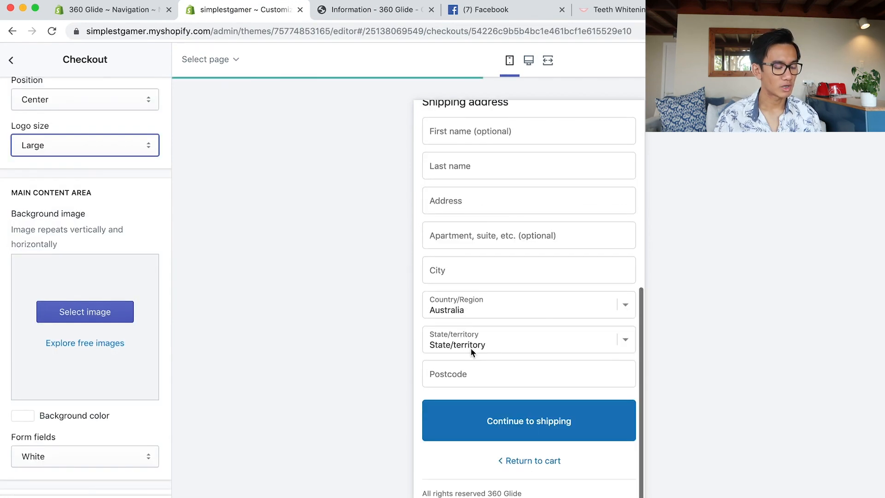
pyautogui.scroll(-2, 471, 348)
pyautogui.scroll(-5, 471, 348)
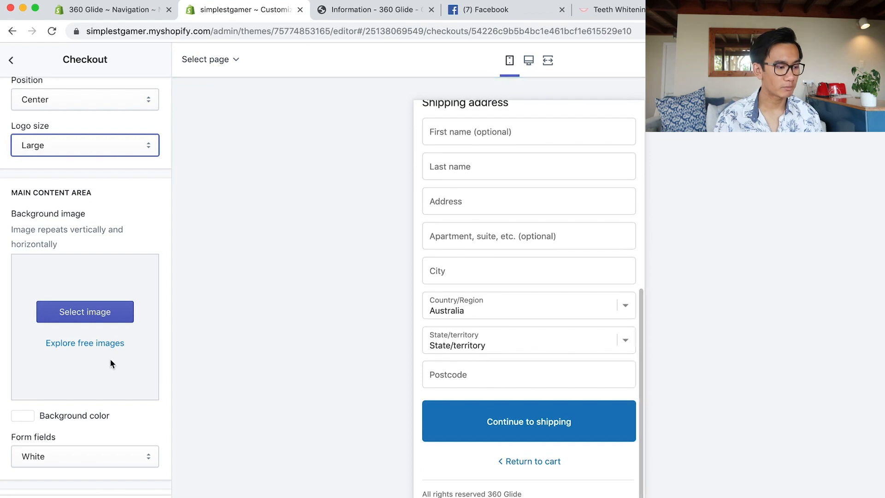
pyautogui.scroll(-10, 110, 359)
pyautogui.scroll(4, 108, 358)
pyautogui.scroll(-6, 108, 359)
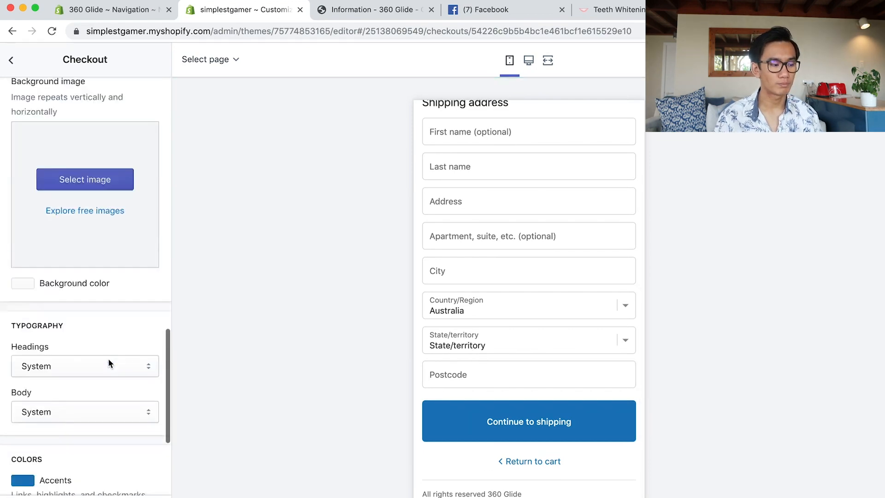
pyautogui.click(20, 349)
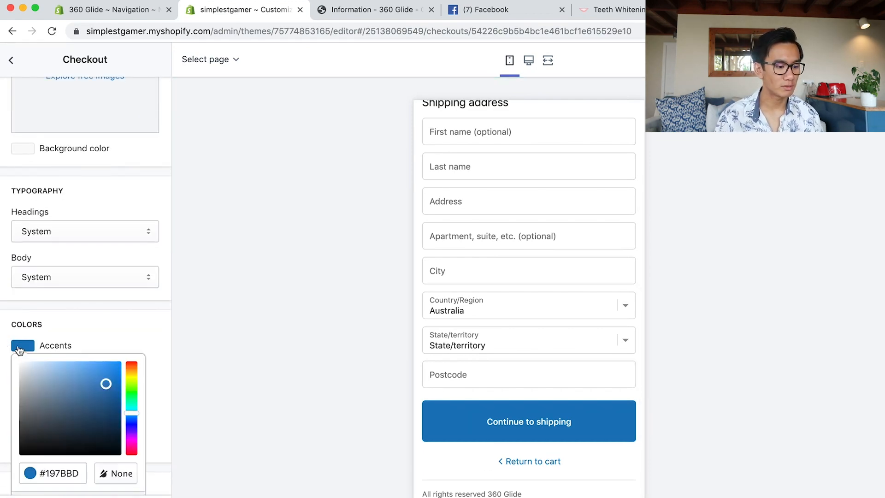
pyautogui.moveTo(61, 416); pyautogui.dragTo(1, 451)
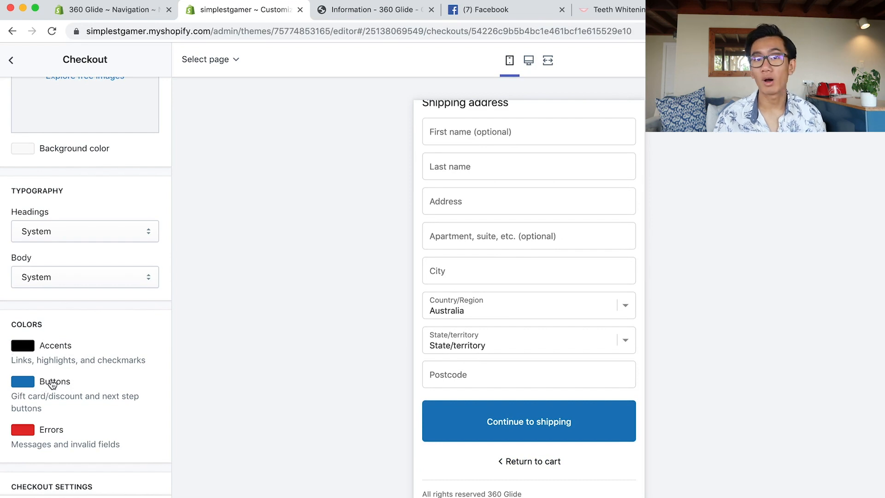
pyautogui.click(27, 387)
pyautogui.moveTo(53, 421); pyautogui.dragTo(2, 493)
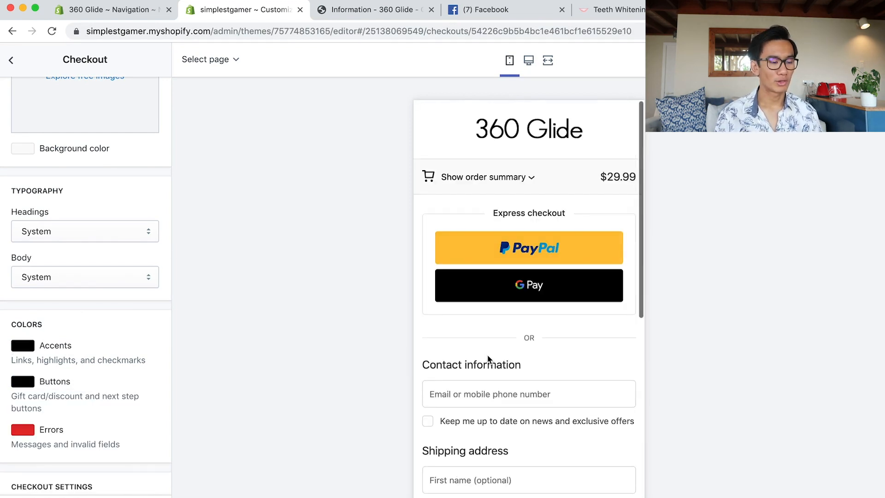
pyautogui.scroll(-8, 488, 358)
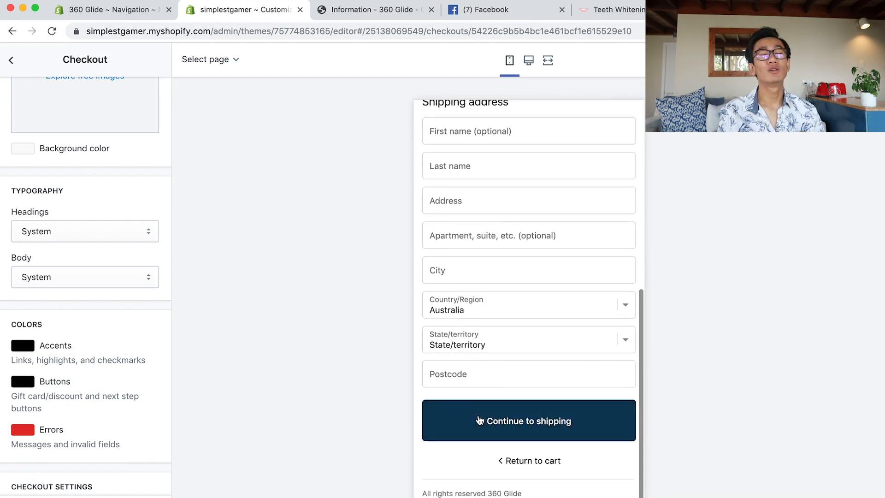
pyautogui.click(480, 419)
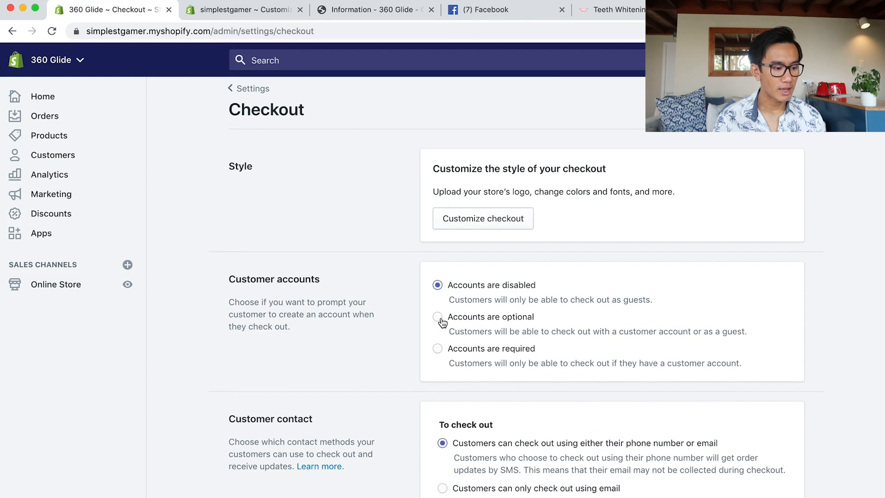
# Set the Address line 2 field to Hidden in the checkout form options.
pyautogui.scroll(-5, 443, 323)
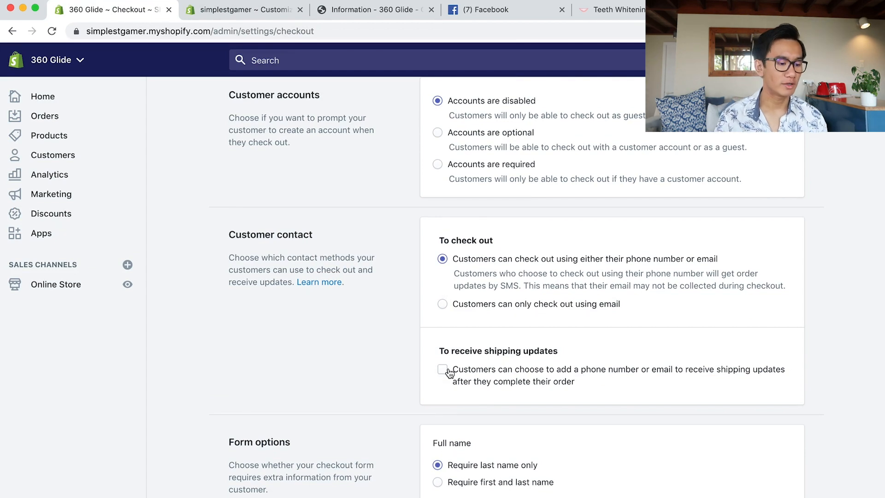
pyautogui.scroll(-10, 456, 360)
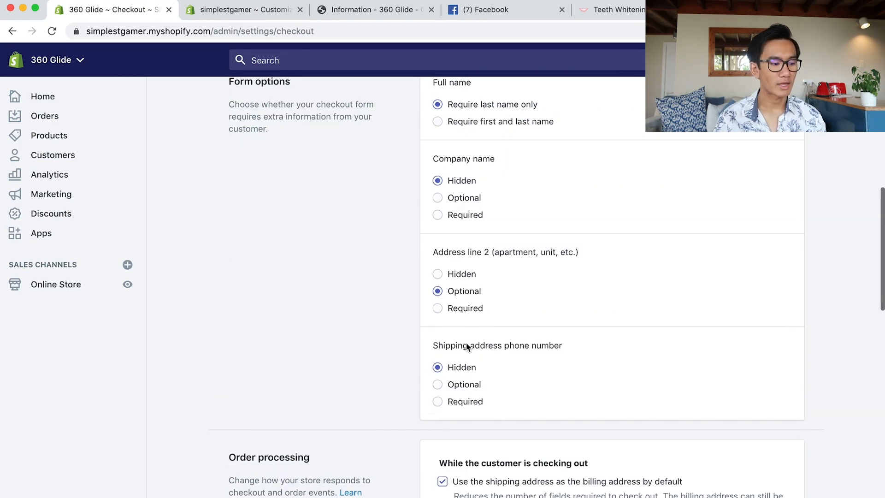
pyautogui.click(438, 274)
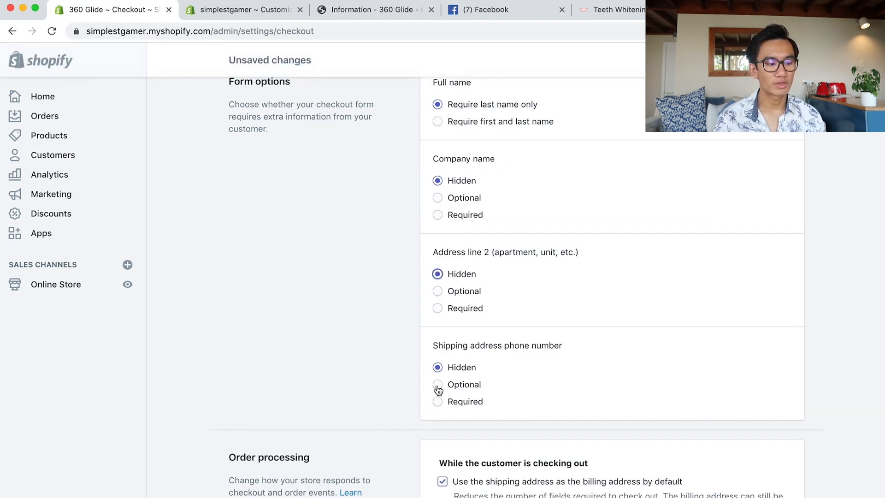
pyautogui.scroll(-5, 447, 380)
pyautogui.scroll(2, 445, 226)
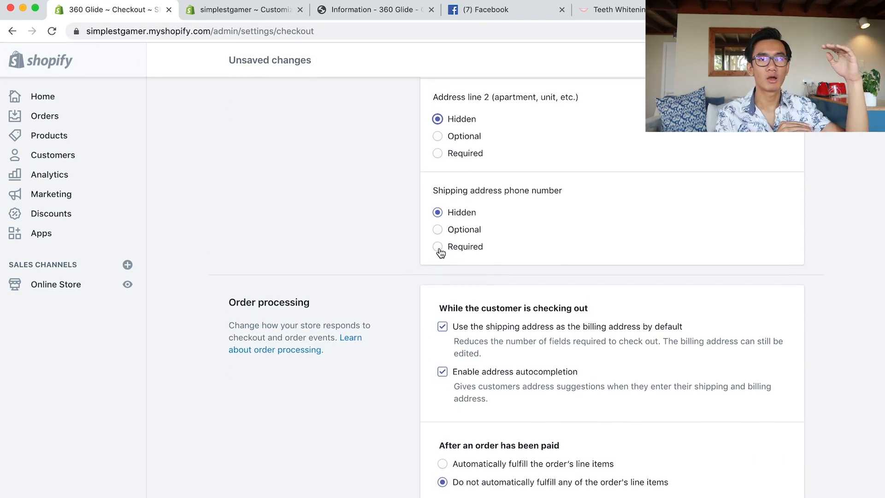
pyautogui.scroll(1, 440, 252)
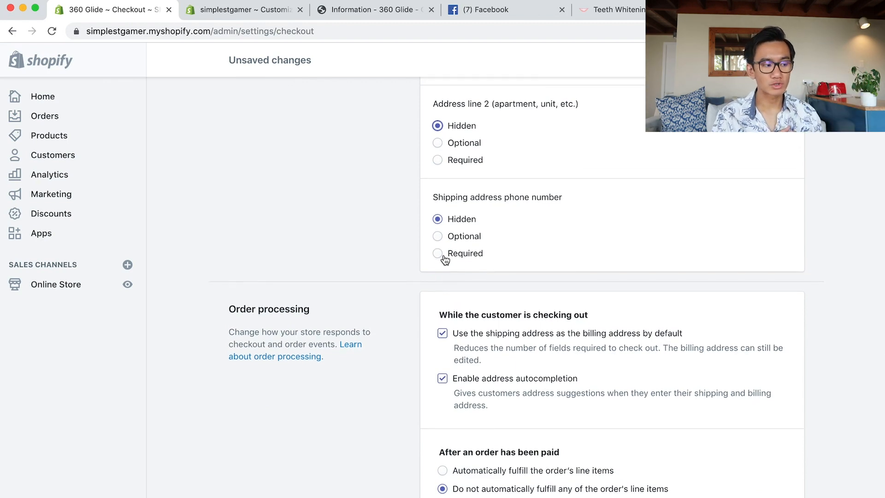
pyautogui.scroll(4, 461, 254)
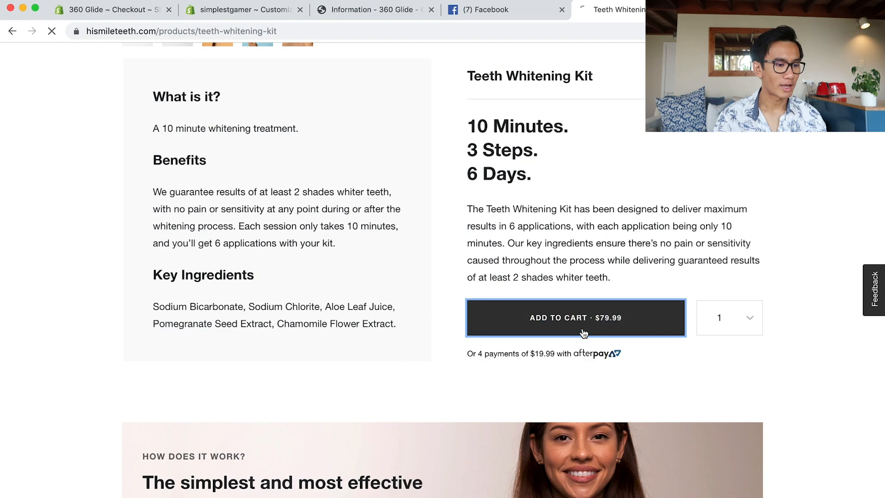
# Start checkout on the reference store and inspect its phone and company fields.
pyautogui.click(585, 332)
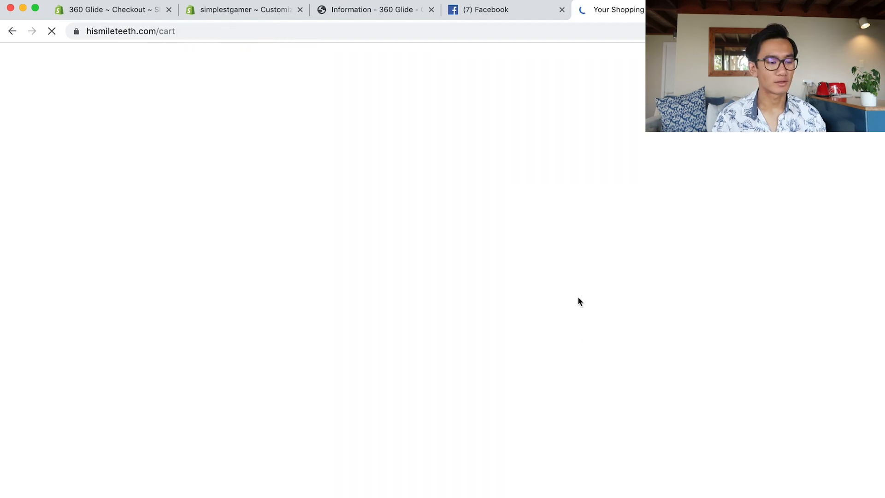
pyautogui.click(655, 454)
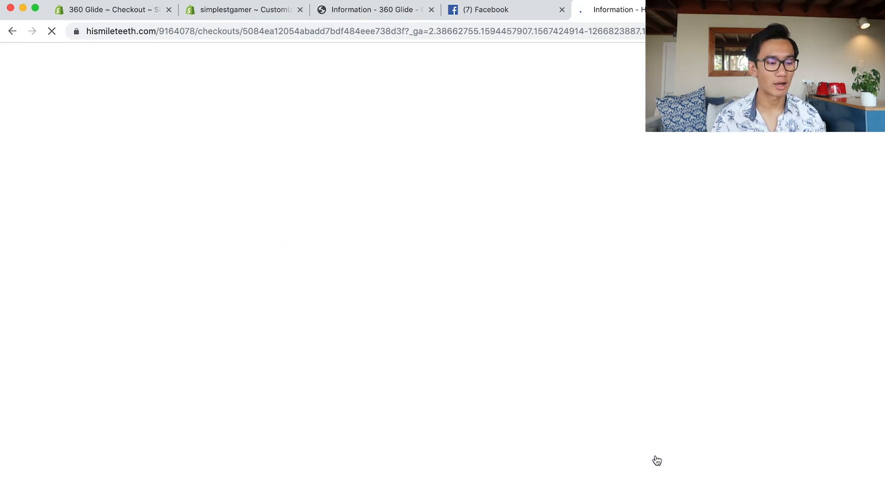
pyautogui.scroll(-5, 544, 380)
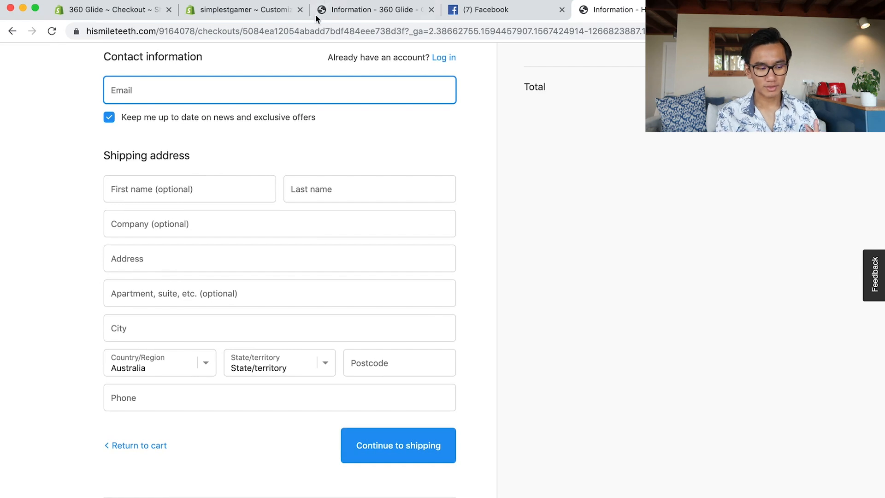
pyautogui.click(235, 396)
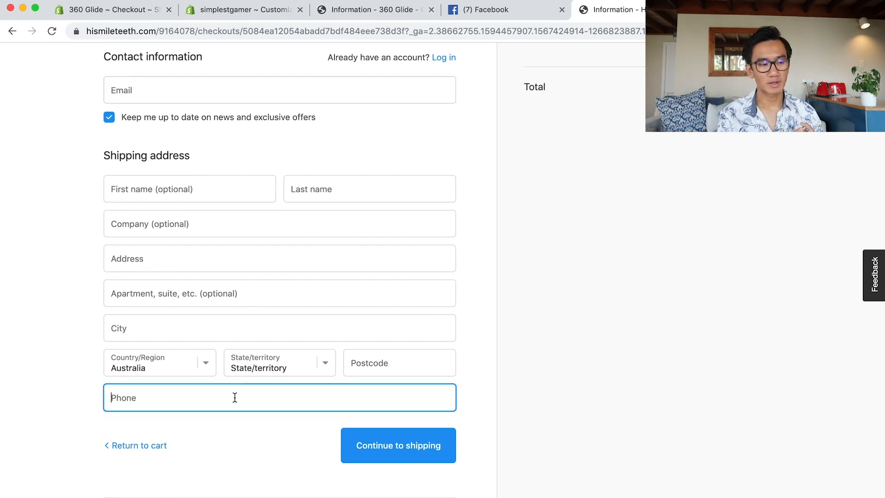
pyautogui.click(211, 217)
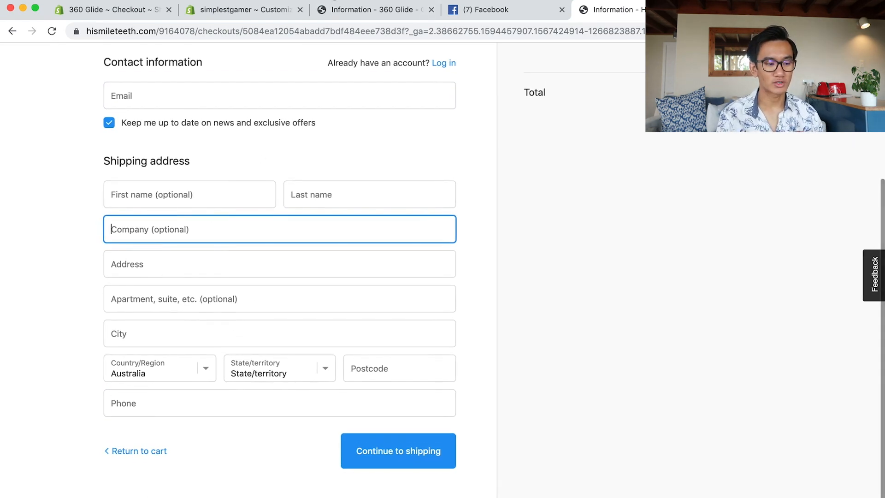
# Compare with the 360 Glide checkout, then return to the theme editor's checkout preview.
pyautogui.click(329, 10)
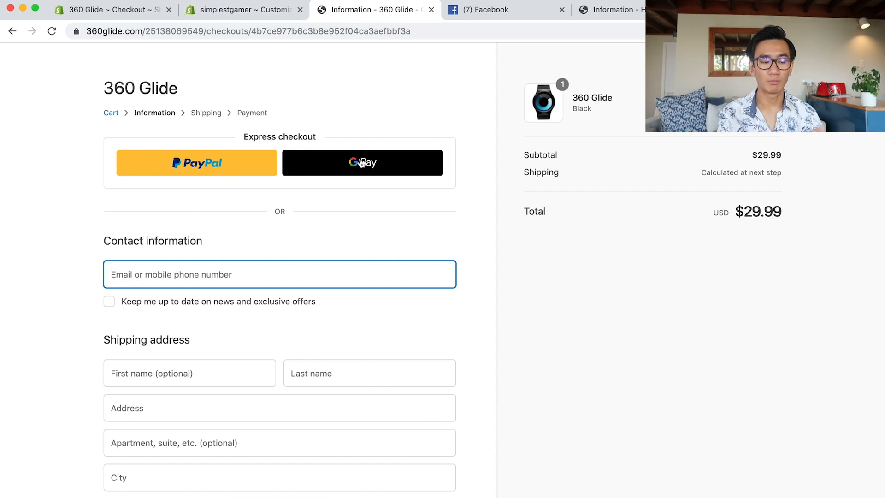
pyautogui.scroll(-3, 360, 162)
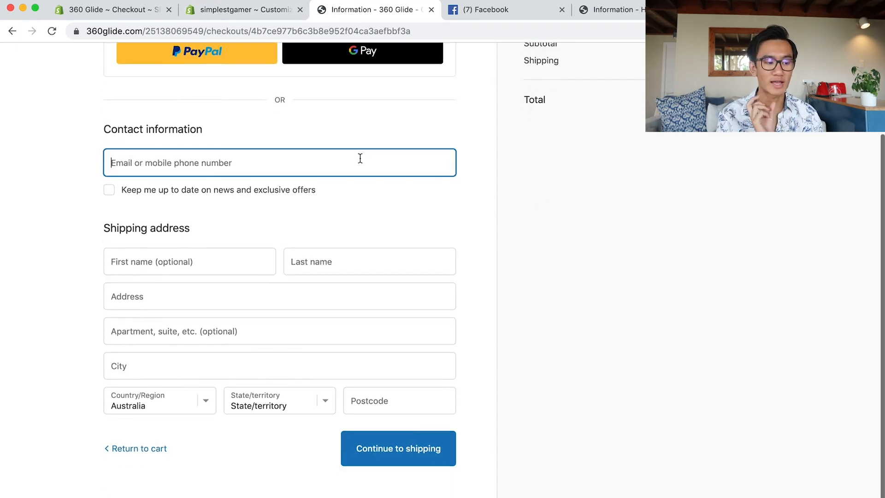
pyautogui.click(282, 11)
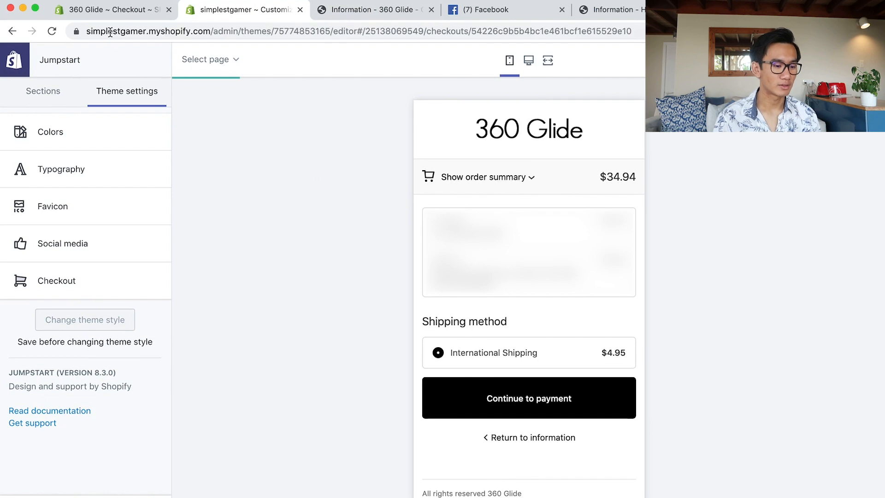
# Enable test mode under Shopify Payments and save, then return to the 360 Glide checkout.
pyautogui.click(106, 10)
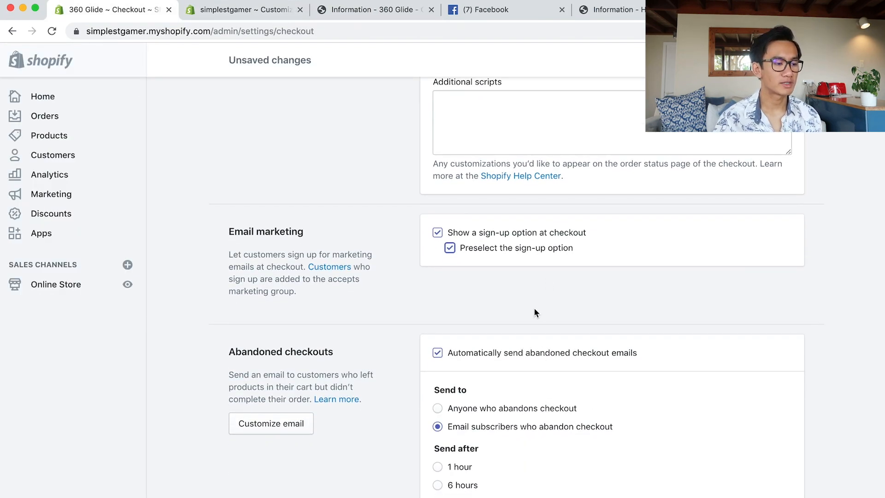
pyautogui.scroll(-4, 541, 304)
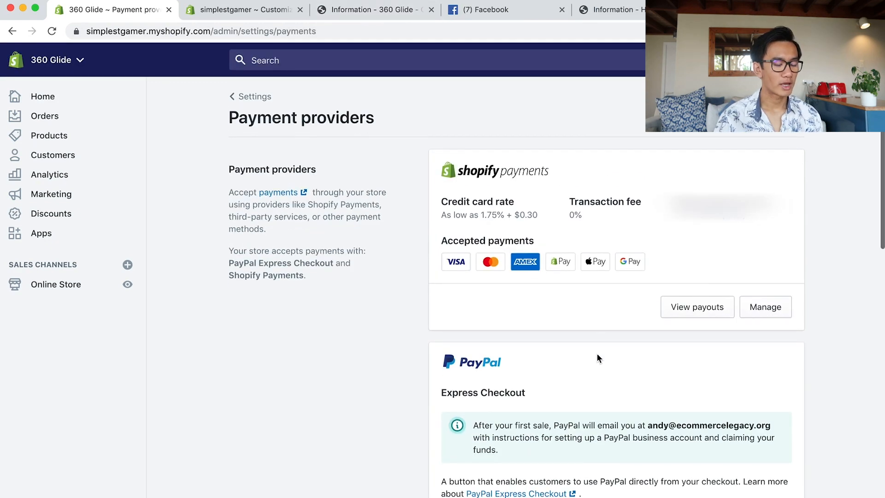
pyautogui.scroll(-3, 618, 323)
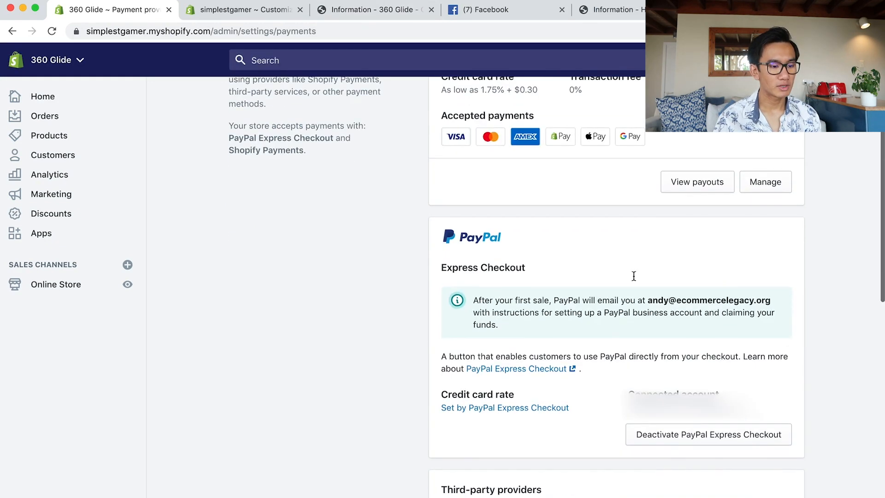
pyautogui.click(760, 185)
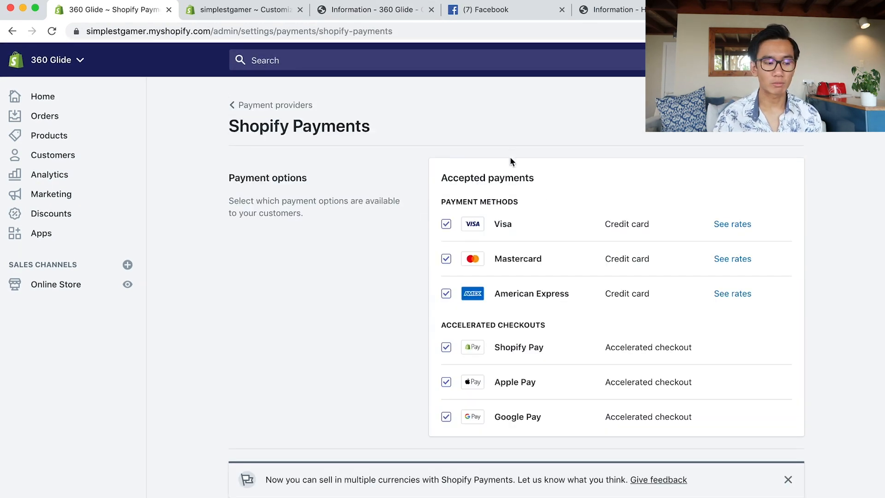
pyautogui.scroll(-12, 491, 298)
pyautogui.scroll(-10, 489, 314)
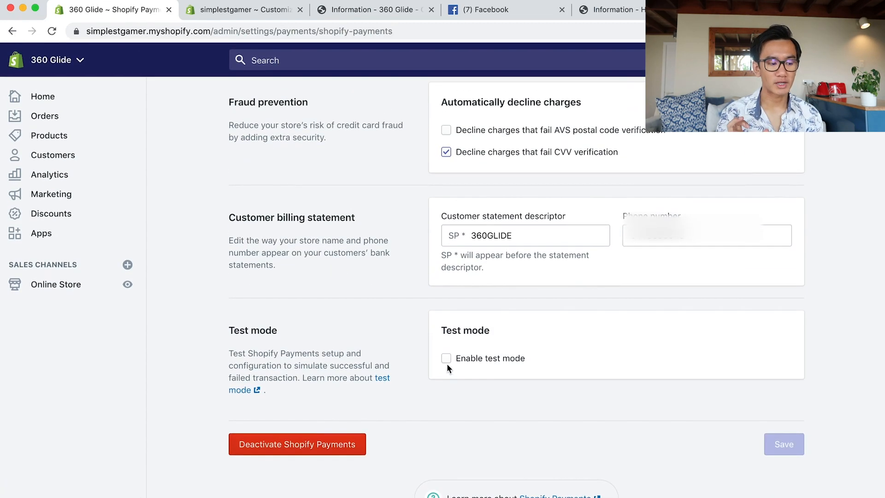
pyautogui.click(455, 360)
pyautogui.click(784, 453)
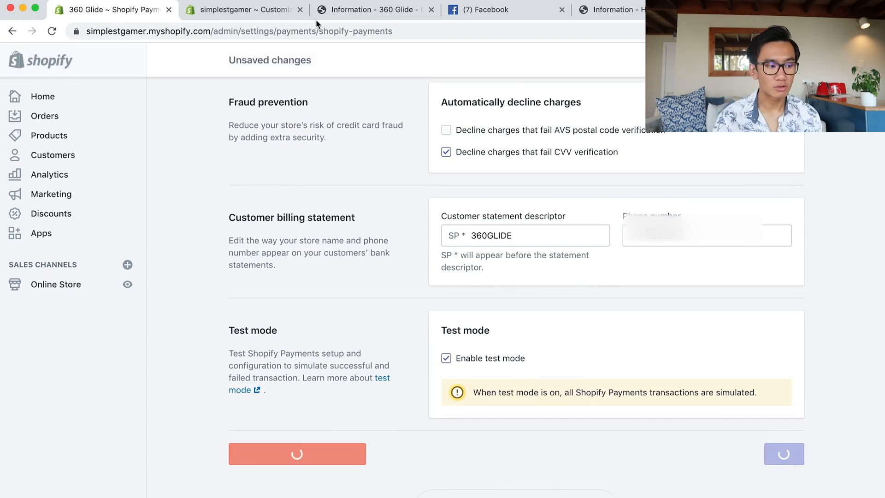
pyautogui.click(354, 17)
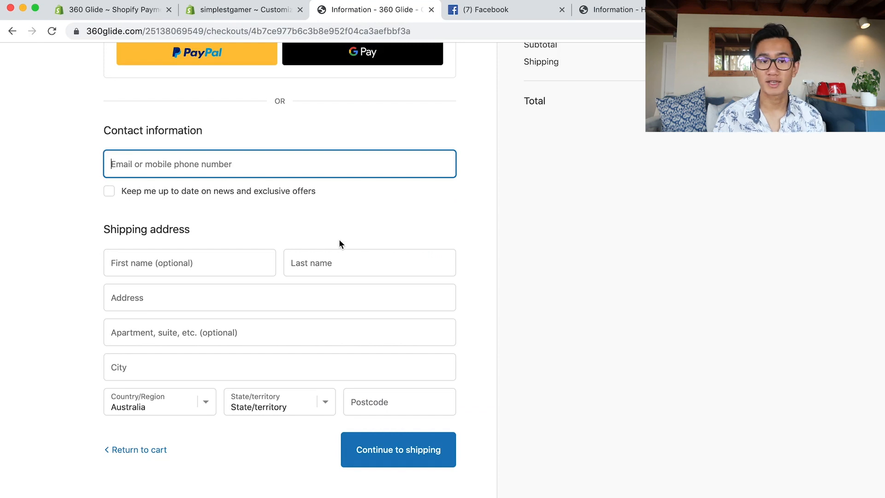
# Reload the checkout and paste Shopify's Visa test card number into Card number.
pyautogui.press('super+r')
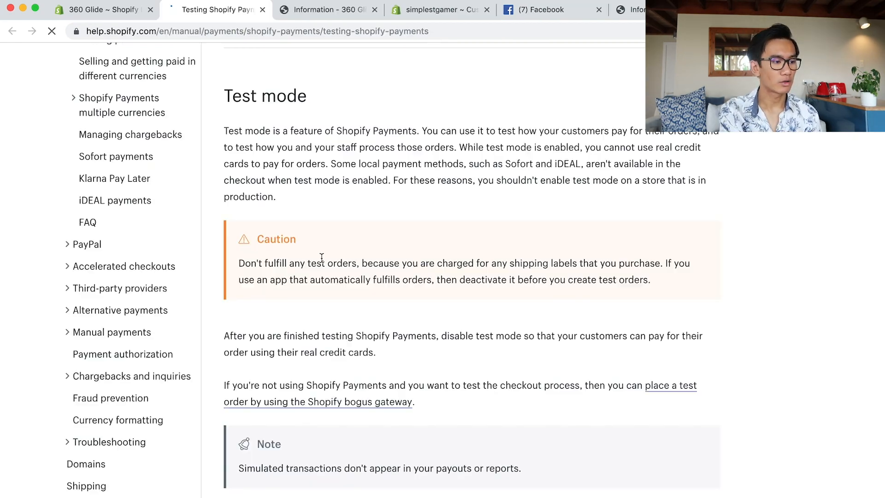
pyautogui.scroll(-15, 323, 258)
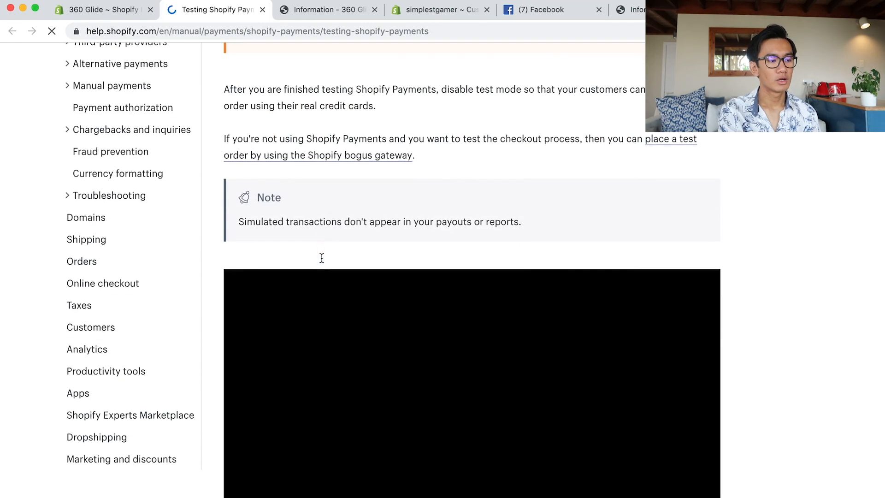
pyautogui.scroll(-10, 325, 258)
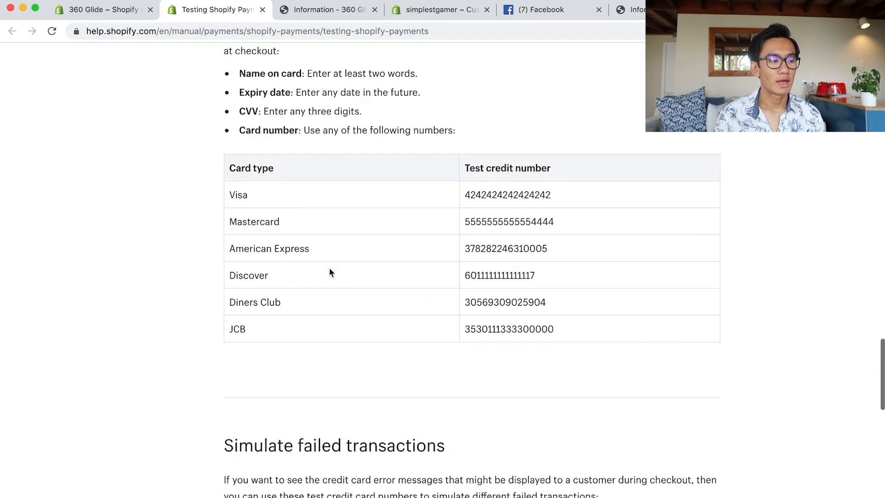
pyautogui.doubleClick(492, 118)
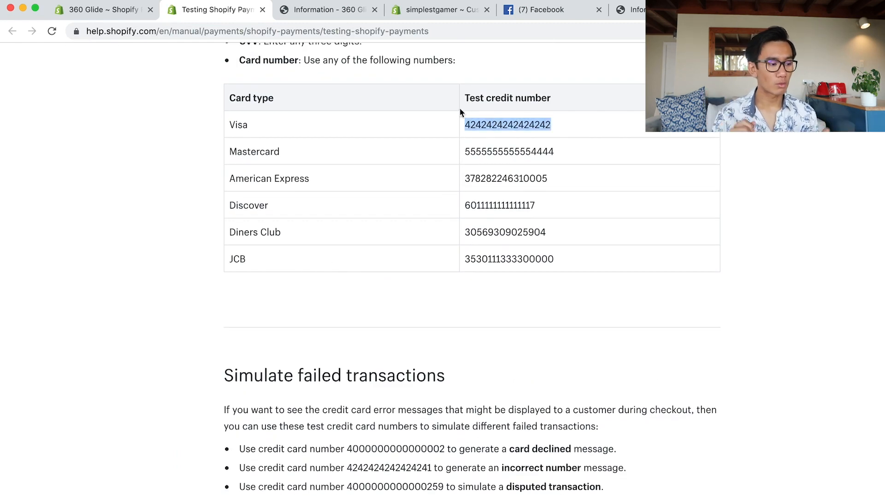
pyautogui.click(300, 13)
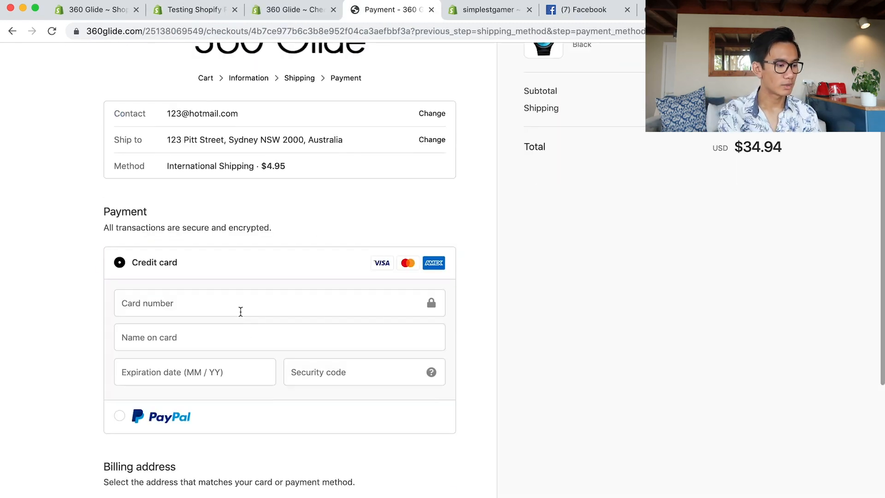
pyautogui.click(239, 306)
pyautogui.press('super+v')
# Fill a dummy cardholder name, expiry 06/22 and security code 222, then submit payment.
pyautogui.click(212, 337)
pyautogui.write('ds')
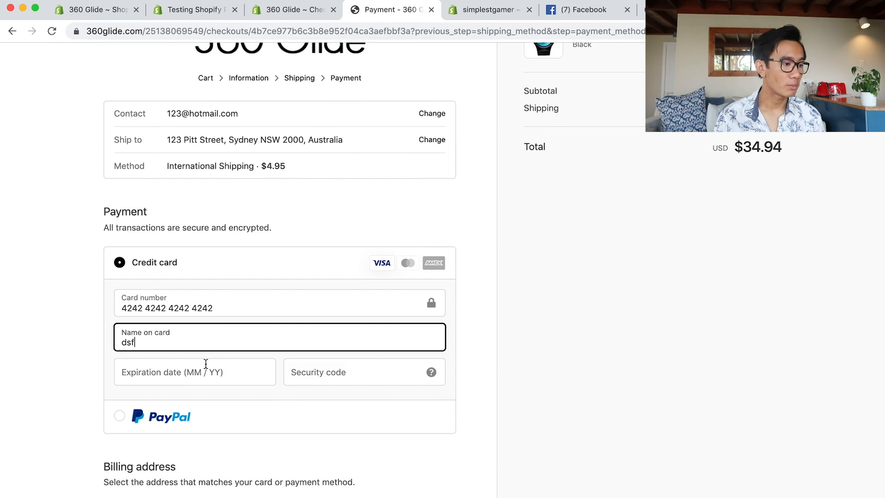
pyautogui.click(206, 364)
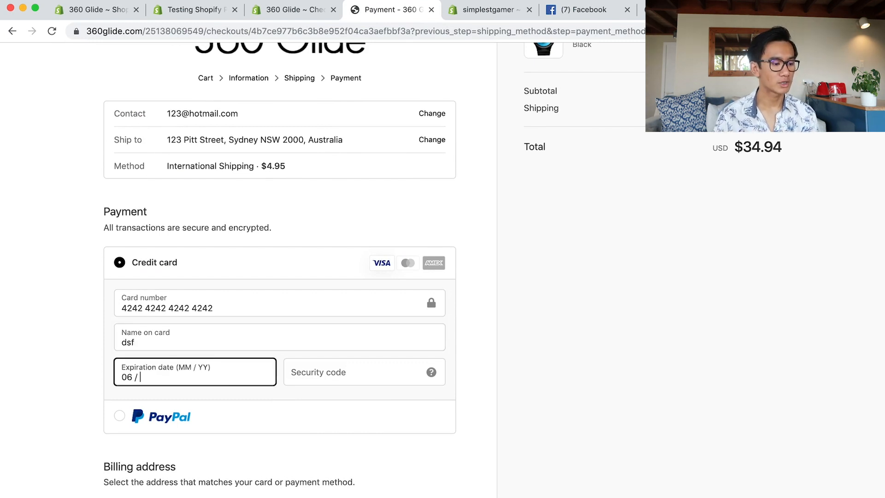
pyautogui.press('Tab')
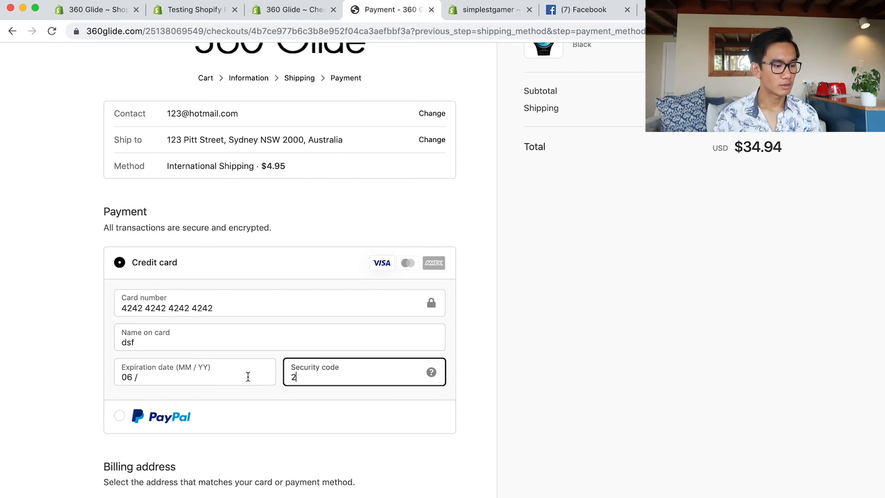
pyautogui.click(248, 378)
pyautogui.write('2')
pyautogui.click(354, 380)
pyautogui.write('222')
pyautogui.scroll(-5, 359, 397)
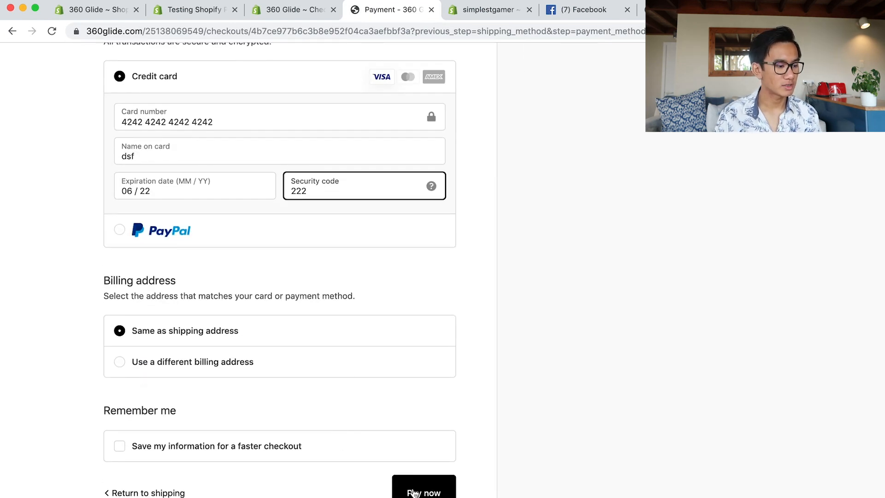
pyautogui.click(414, 493)
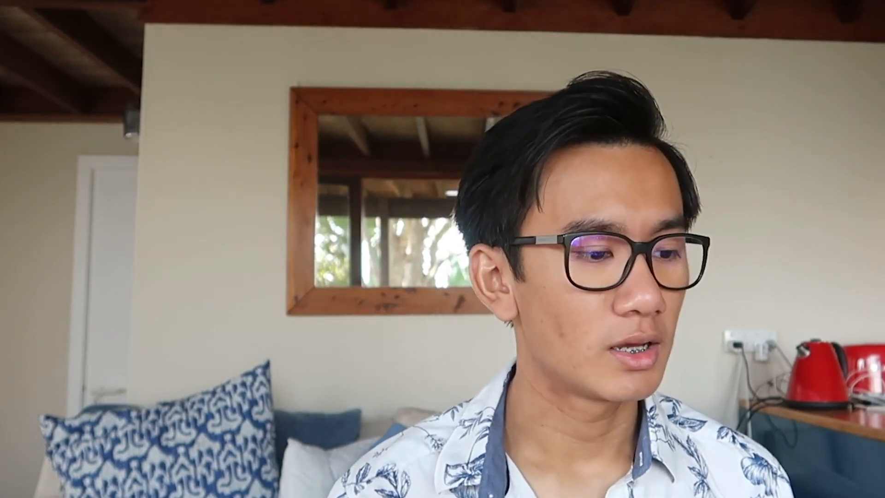